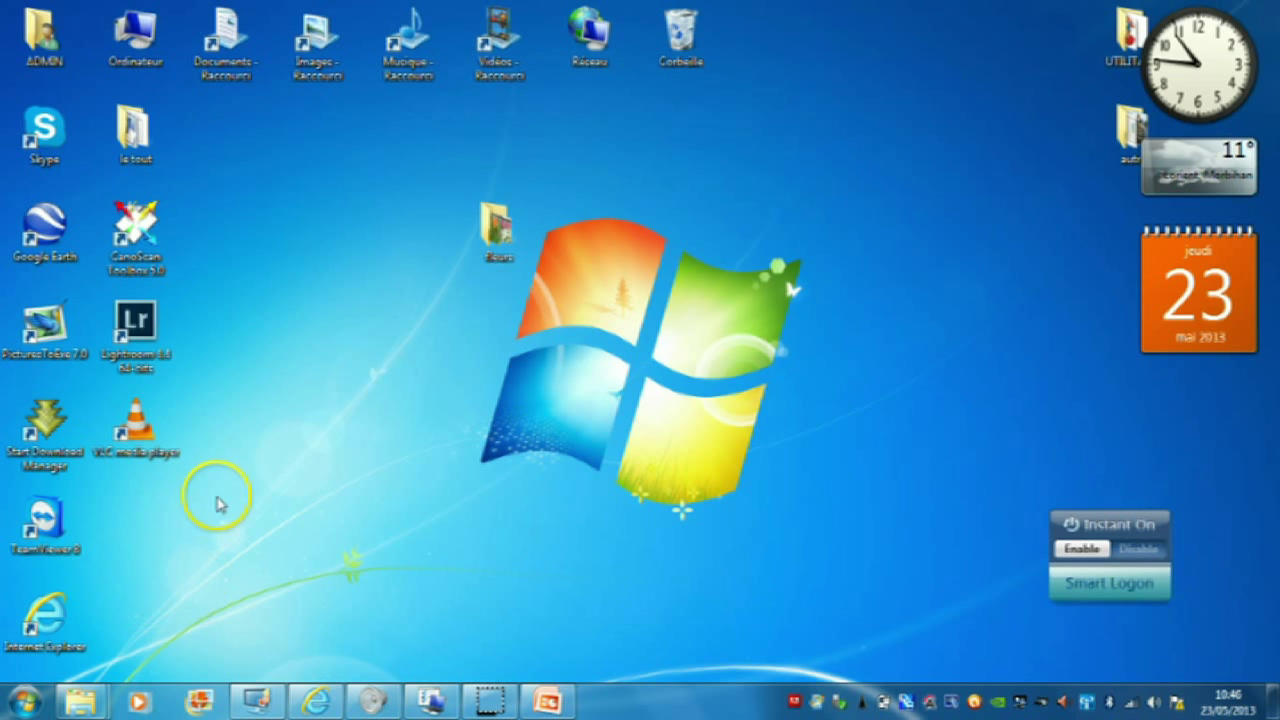
Launch Internet Explorer and search Google for 'photoweb' using the suggestion offered for 'photo'.
double_click(55, 620)
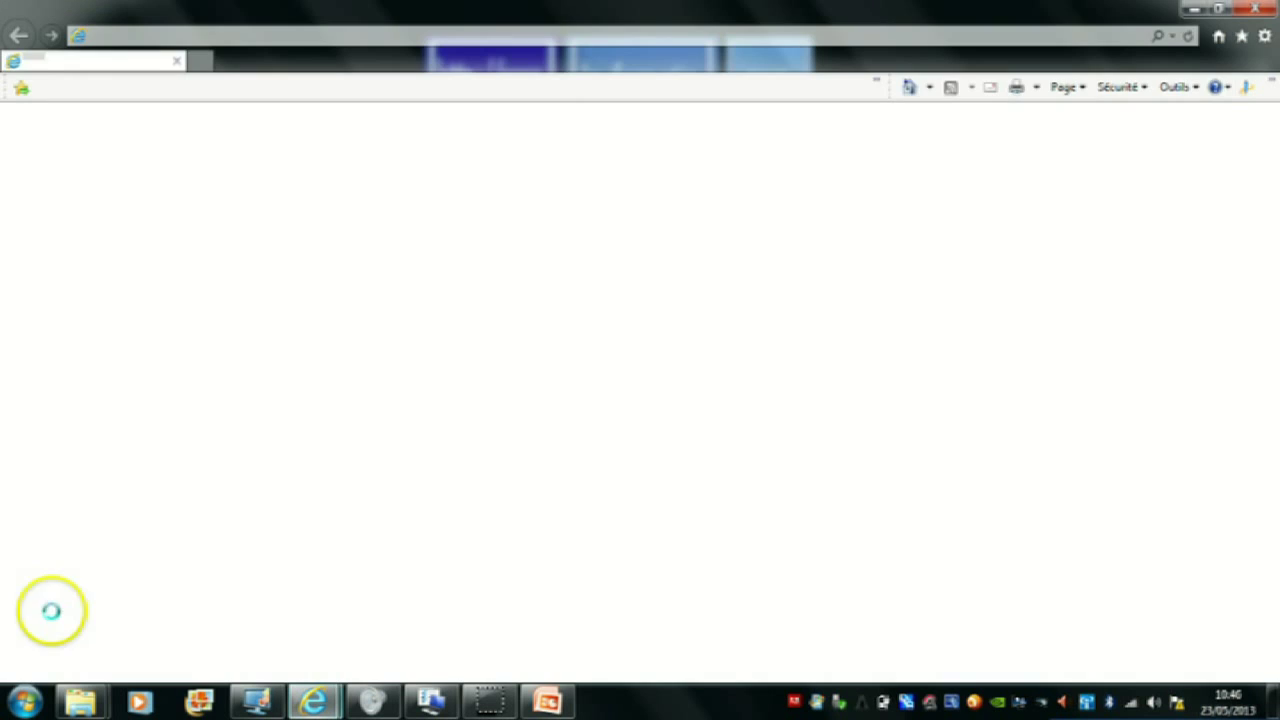
click(55, 620)
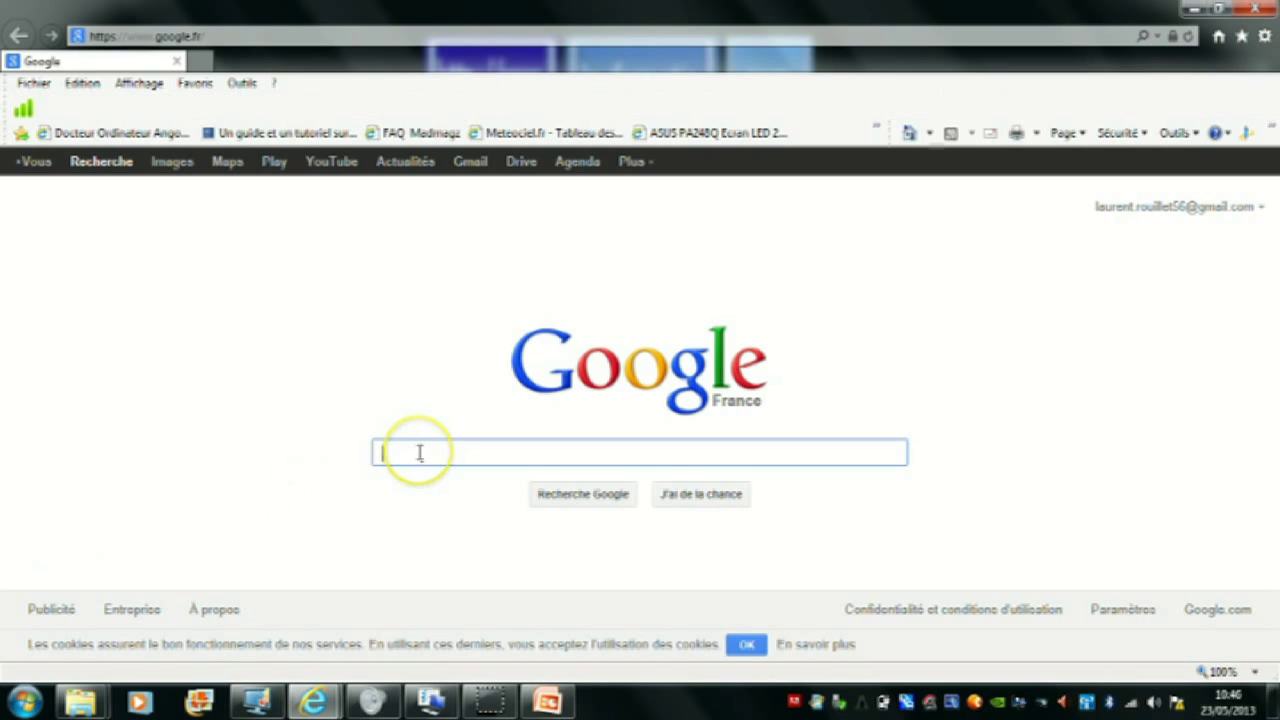
text(photo)
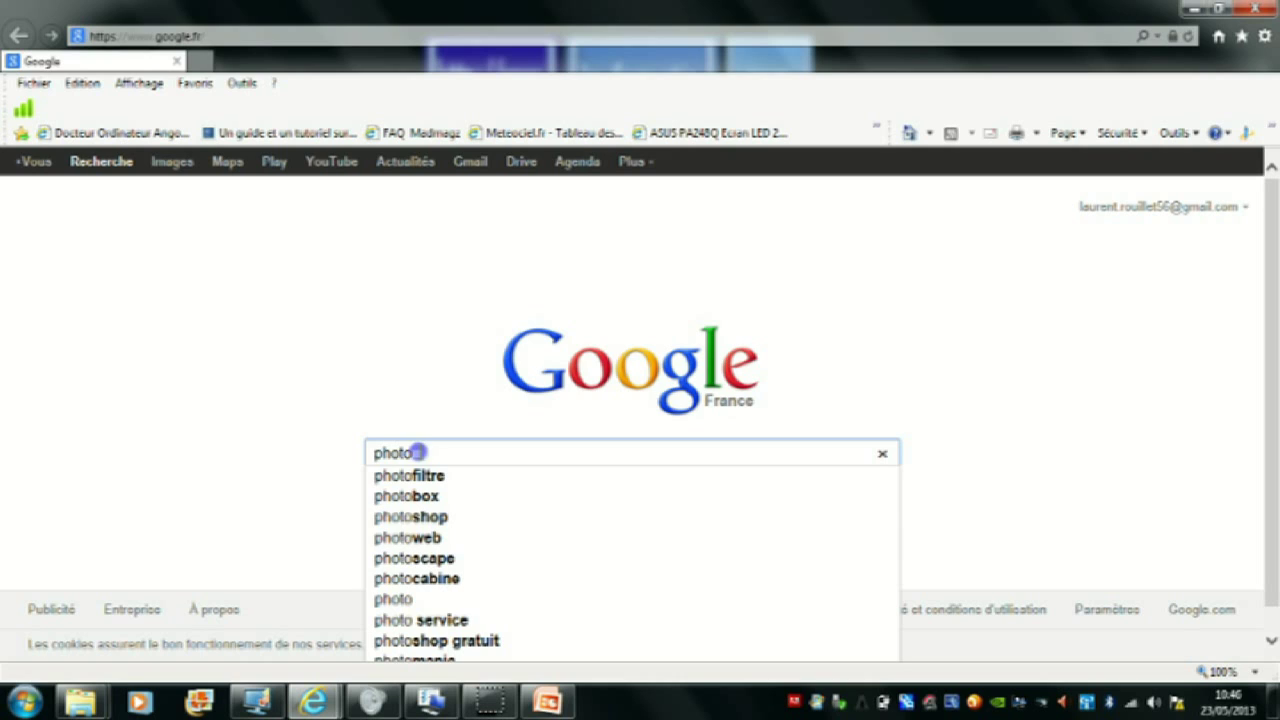
click(392, 540)
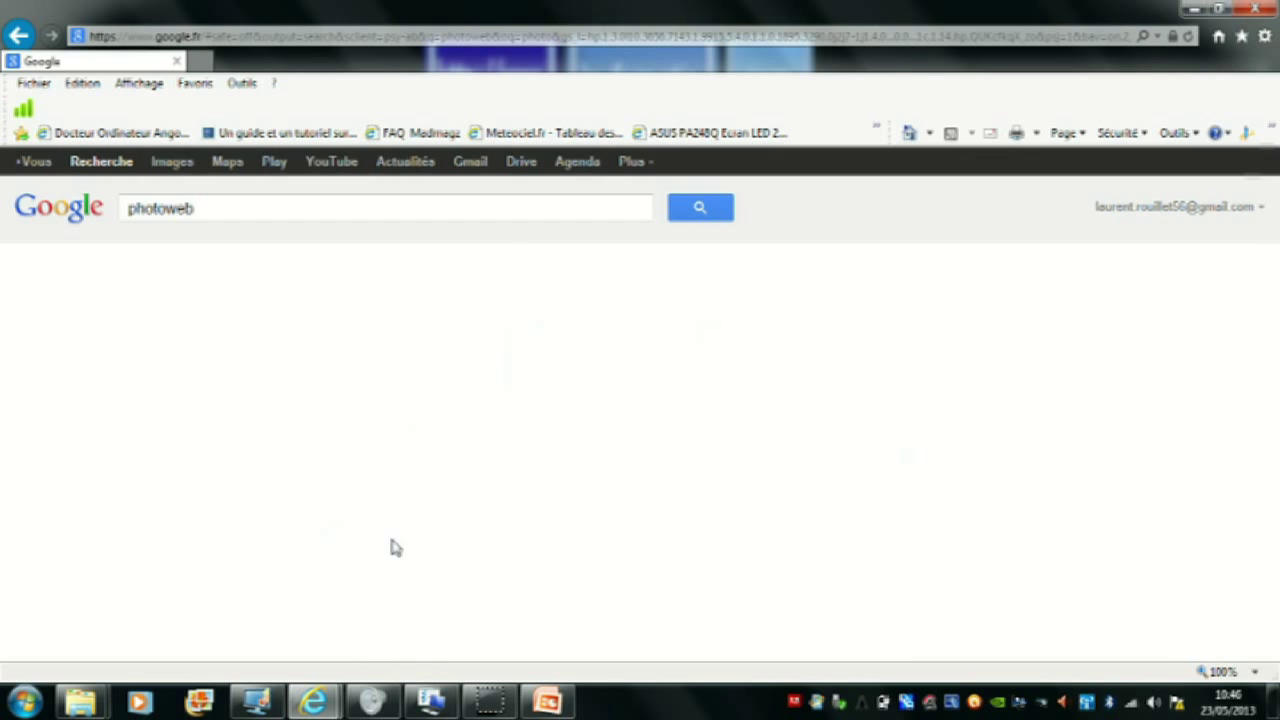
click(271, 334)
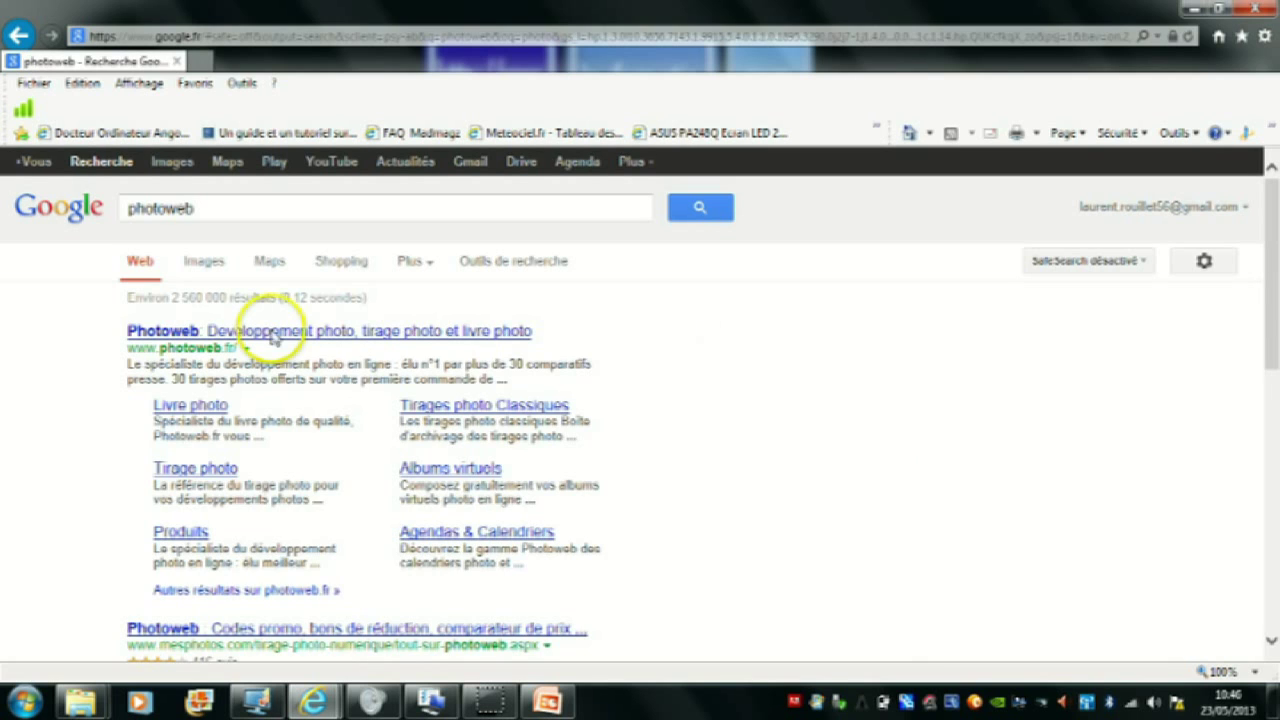
Go from the Photoweb home page through TIRAGE PHOTO to the Poster & Panoramique details page.
click(245, 416)
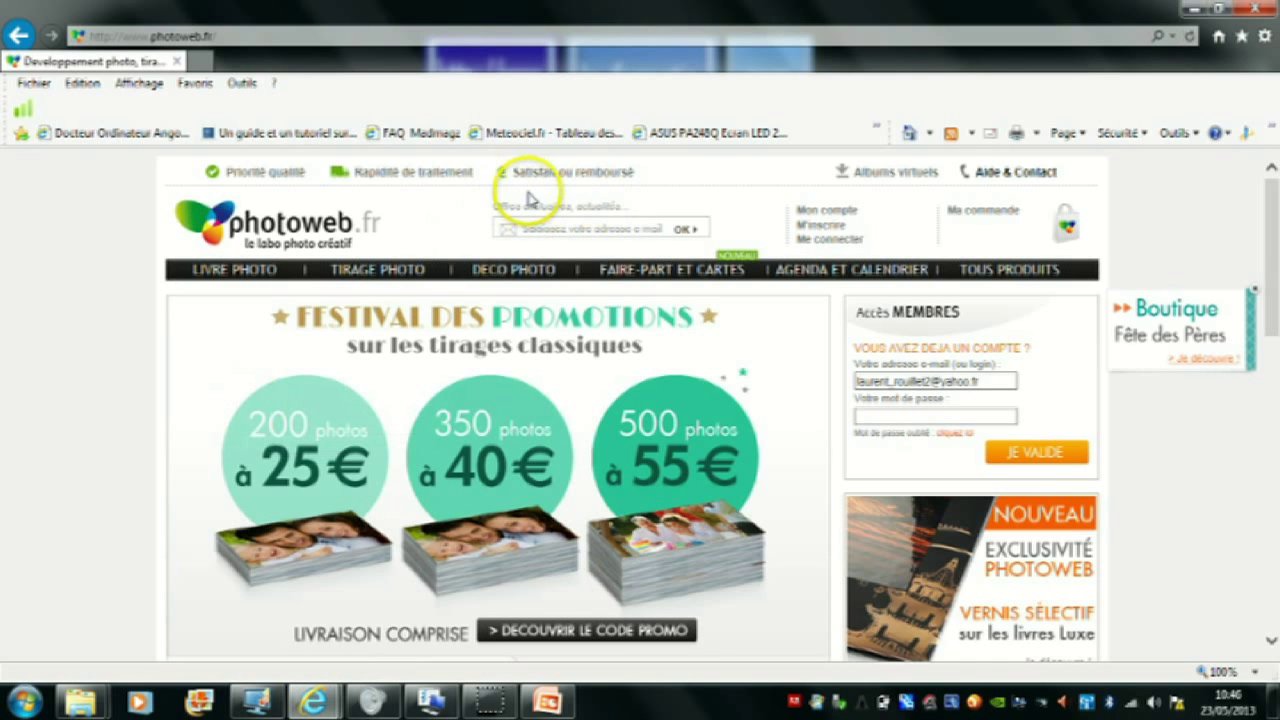
click(390, 274)
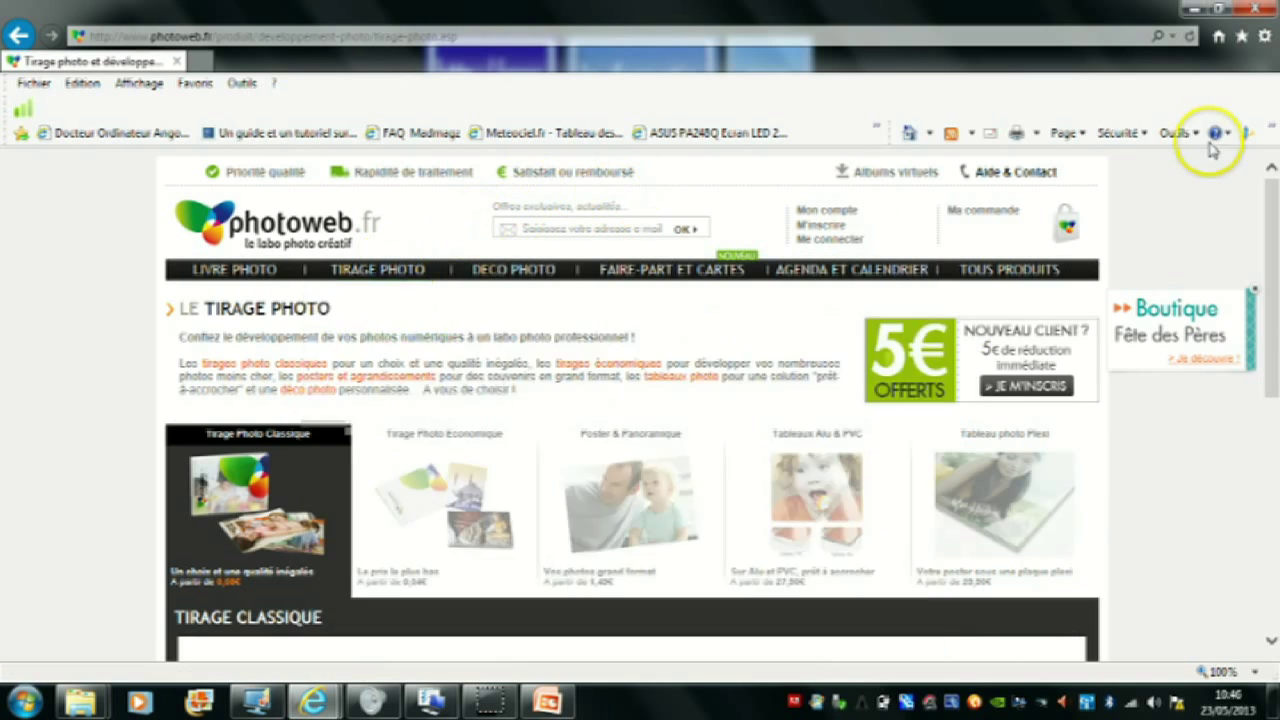
drag(1268, 205, 1274, 255)
scroll(1274, 255, down, 1)
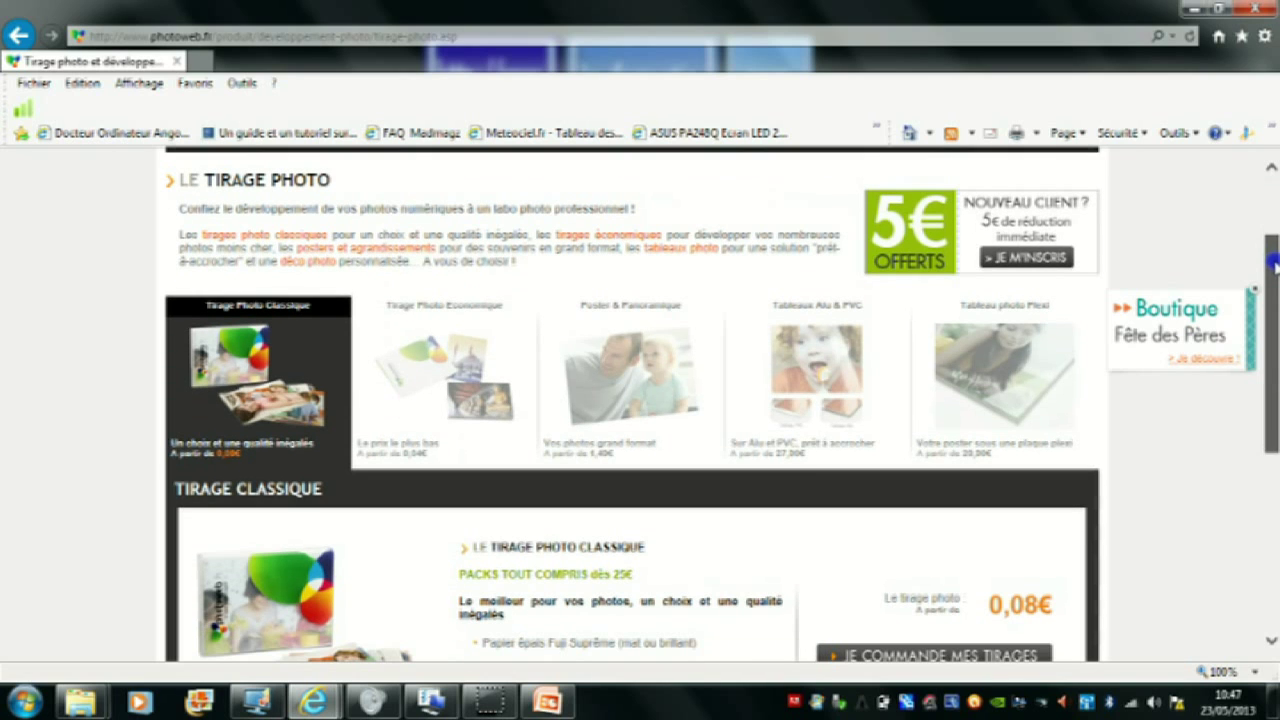
click(674, 310)
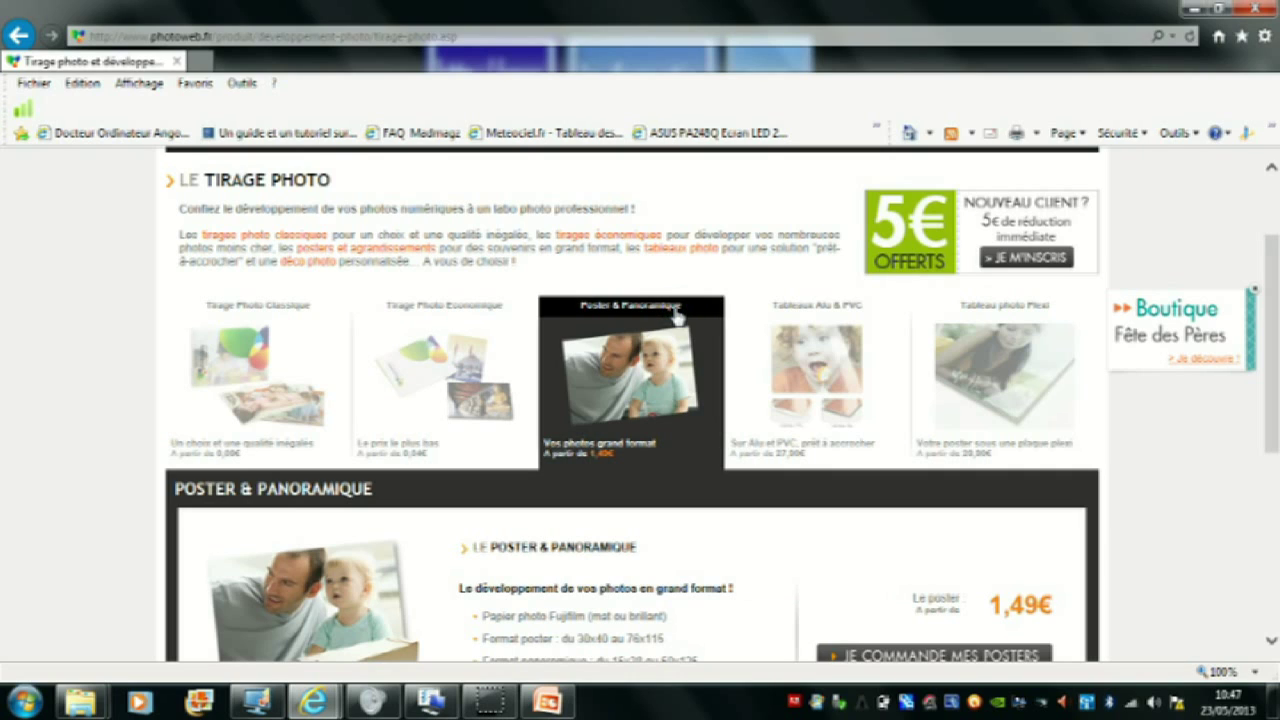
click(665, 334)
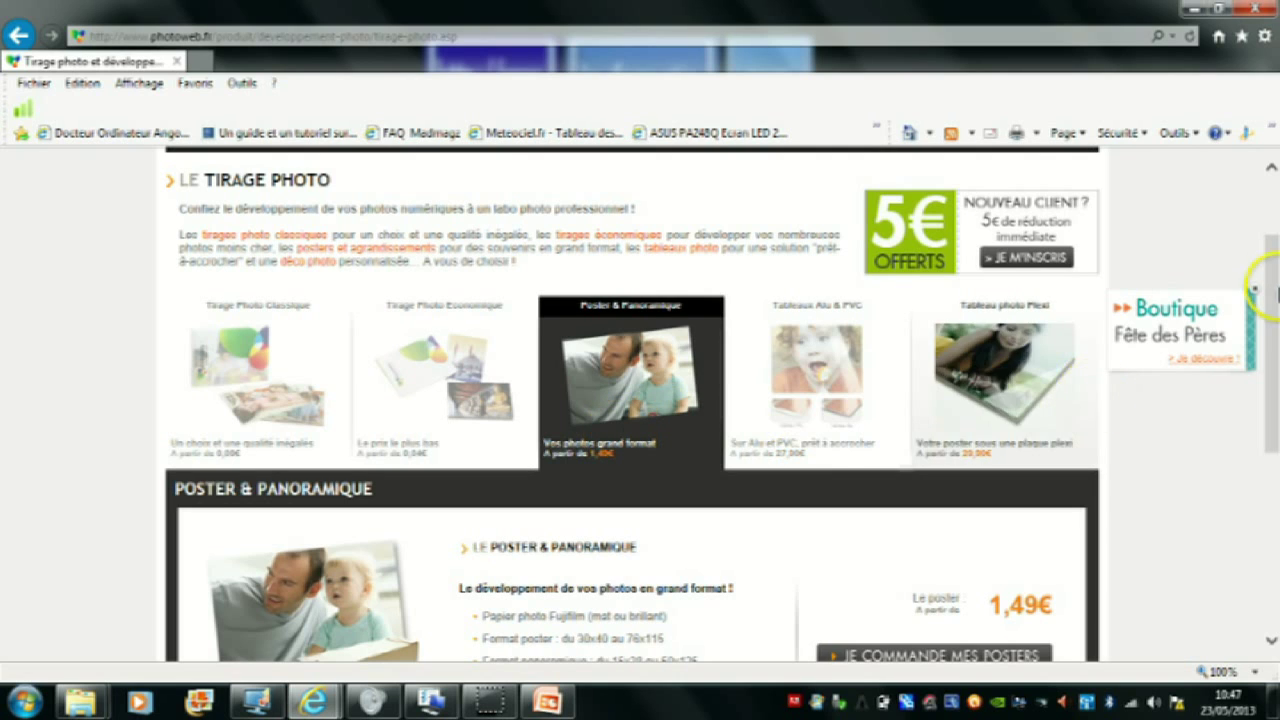
drag(1272, 290, 1270, 358)
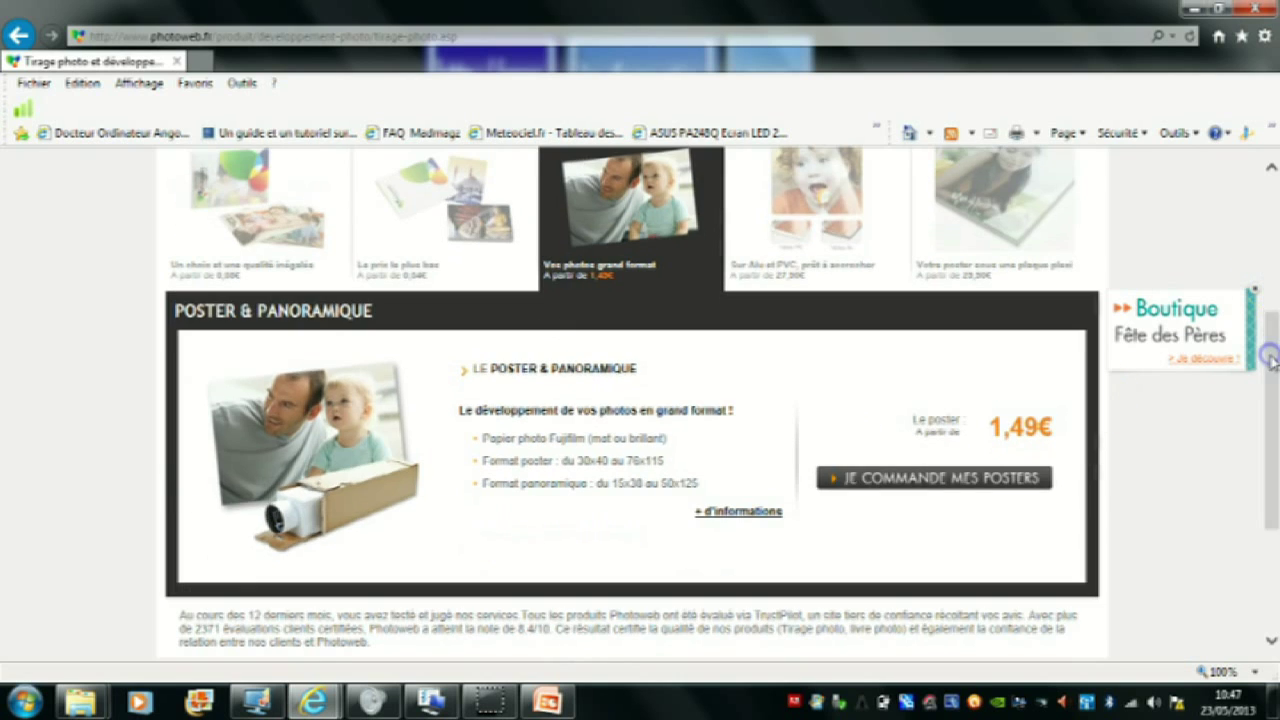
click(718, 522)
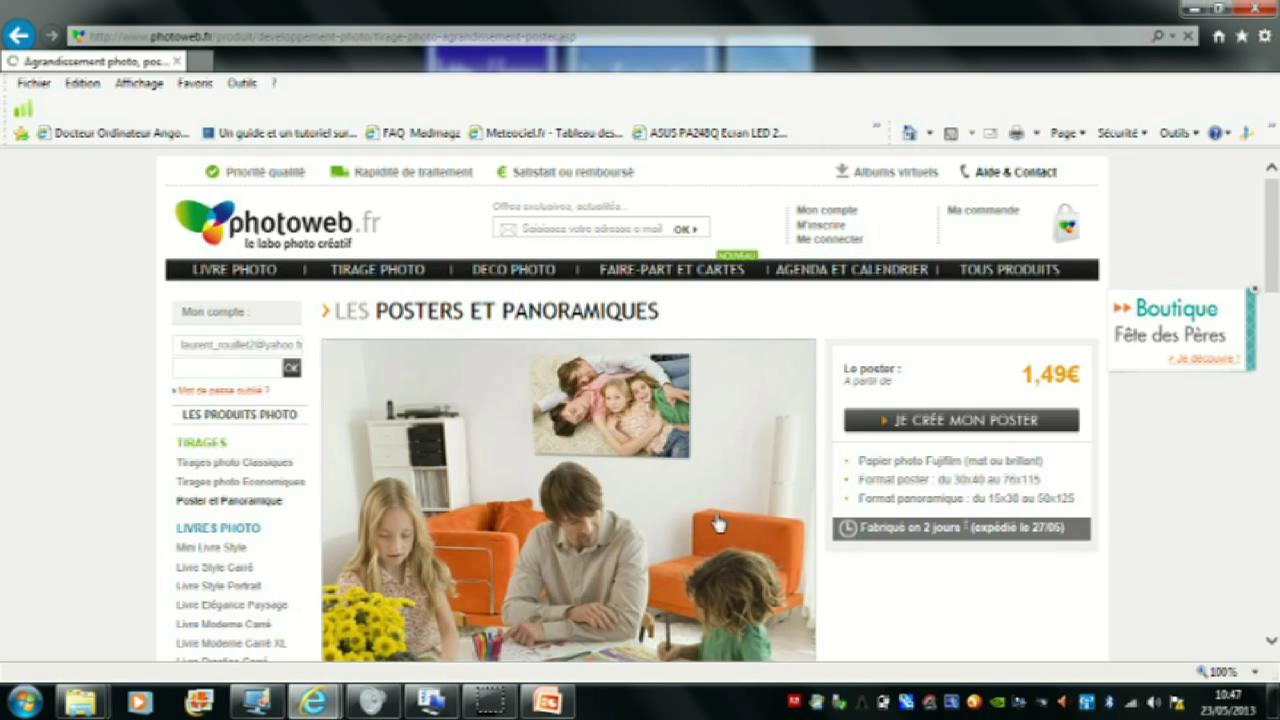
Scroll to the Formats table and open 'En savoir +' for Résolution conseillée par format.
drag(1272, 212, 1274, 424)
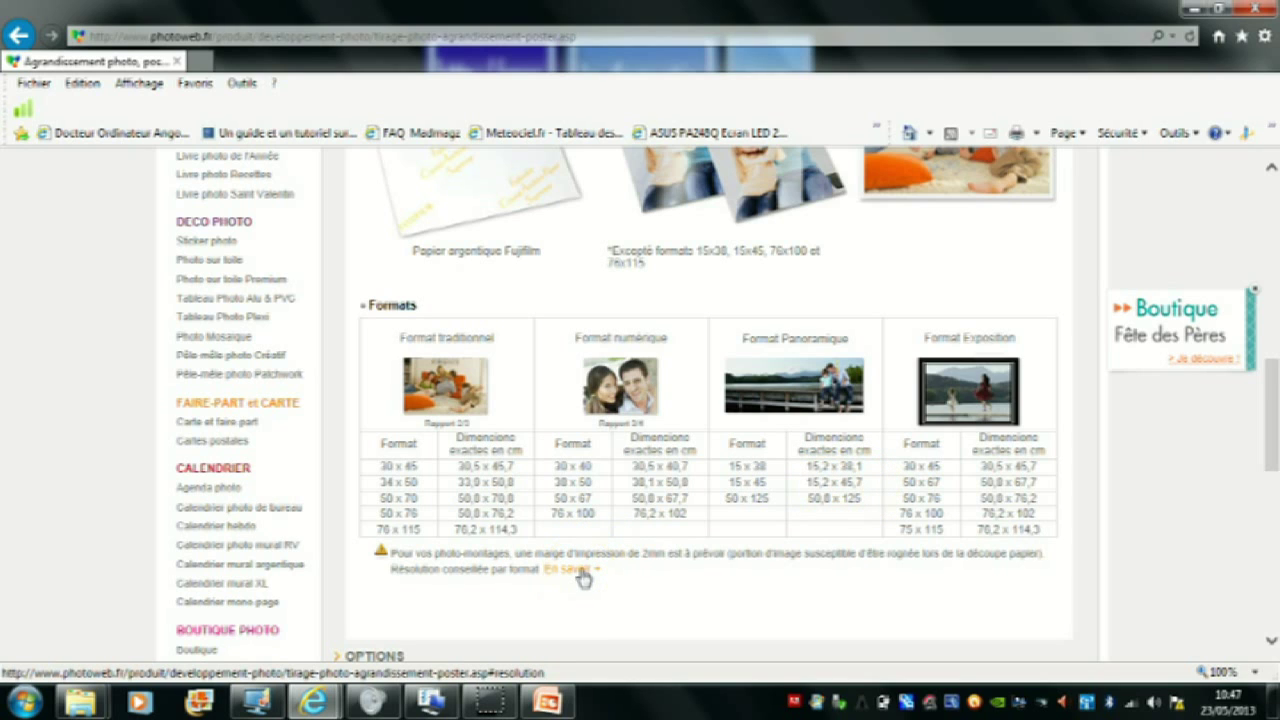
click(570, 569)
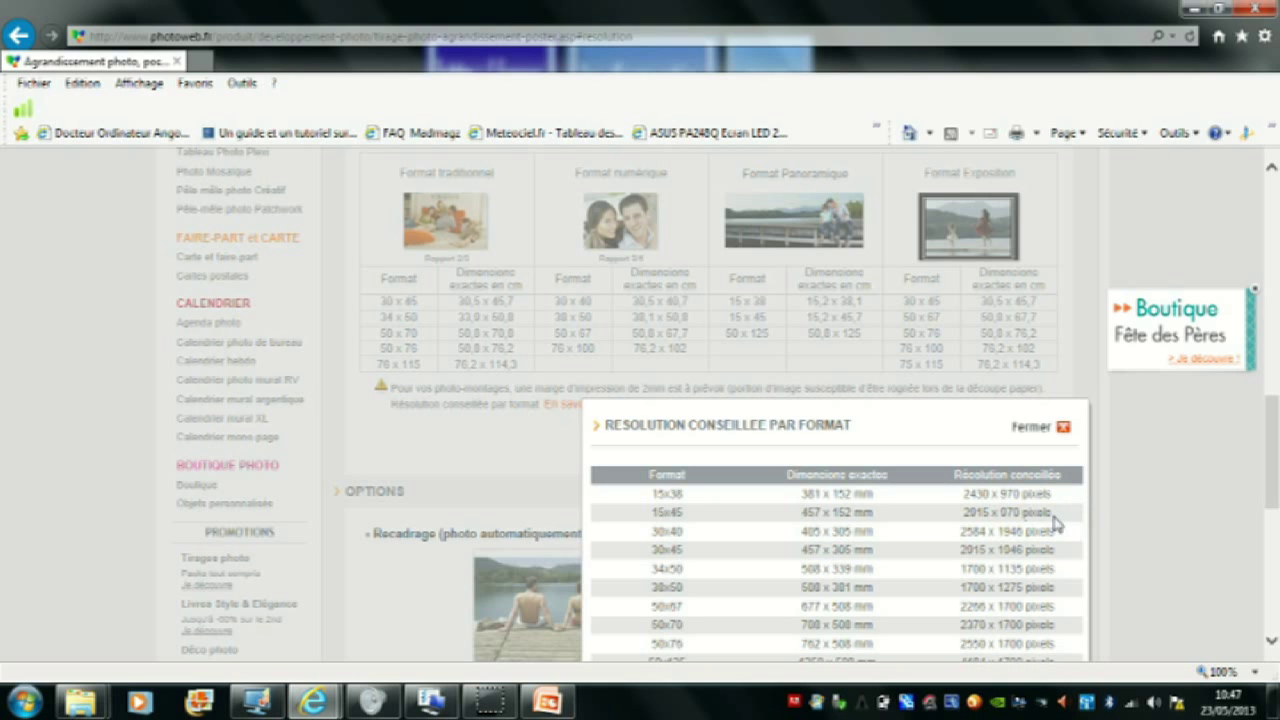
Scroll the resolution popup to read the 15x45 row requiring 2915 x 970 pixels.
drag(1270, 420, 1275, 458)
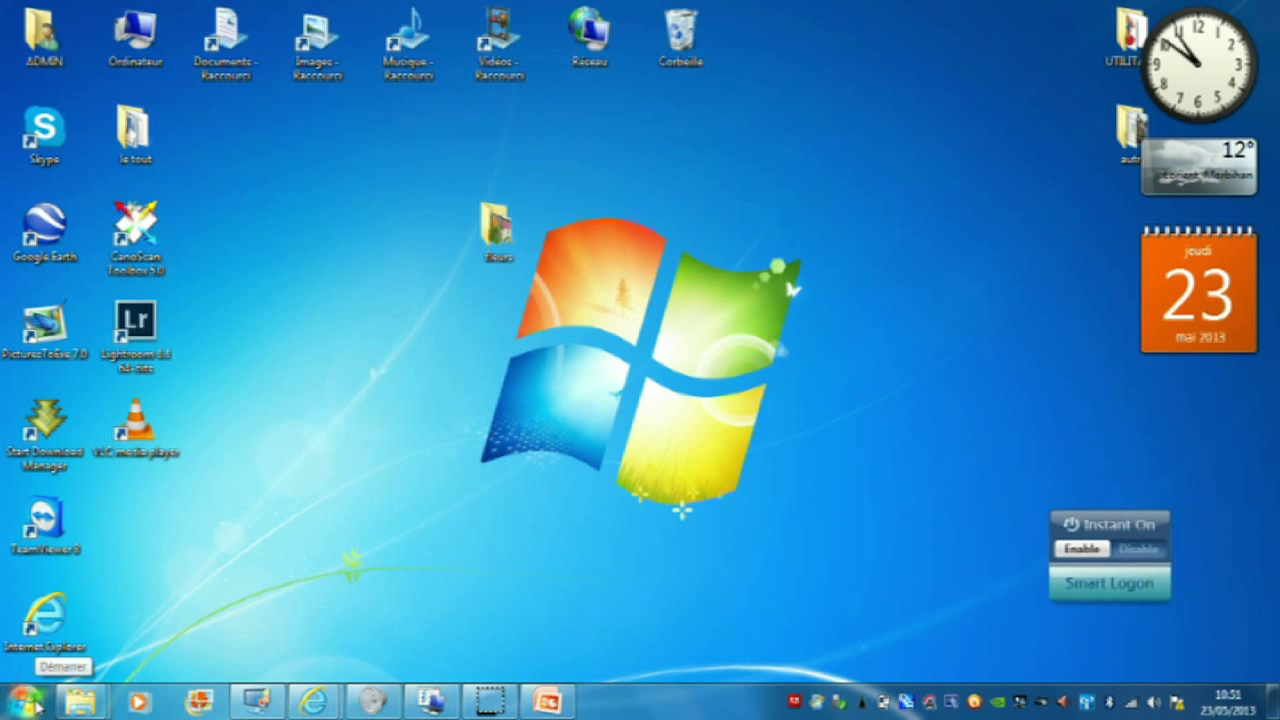
Search 'gimp' from the Start menu and launch GIMP 2.
click(25, 700)
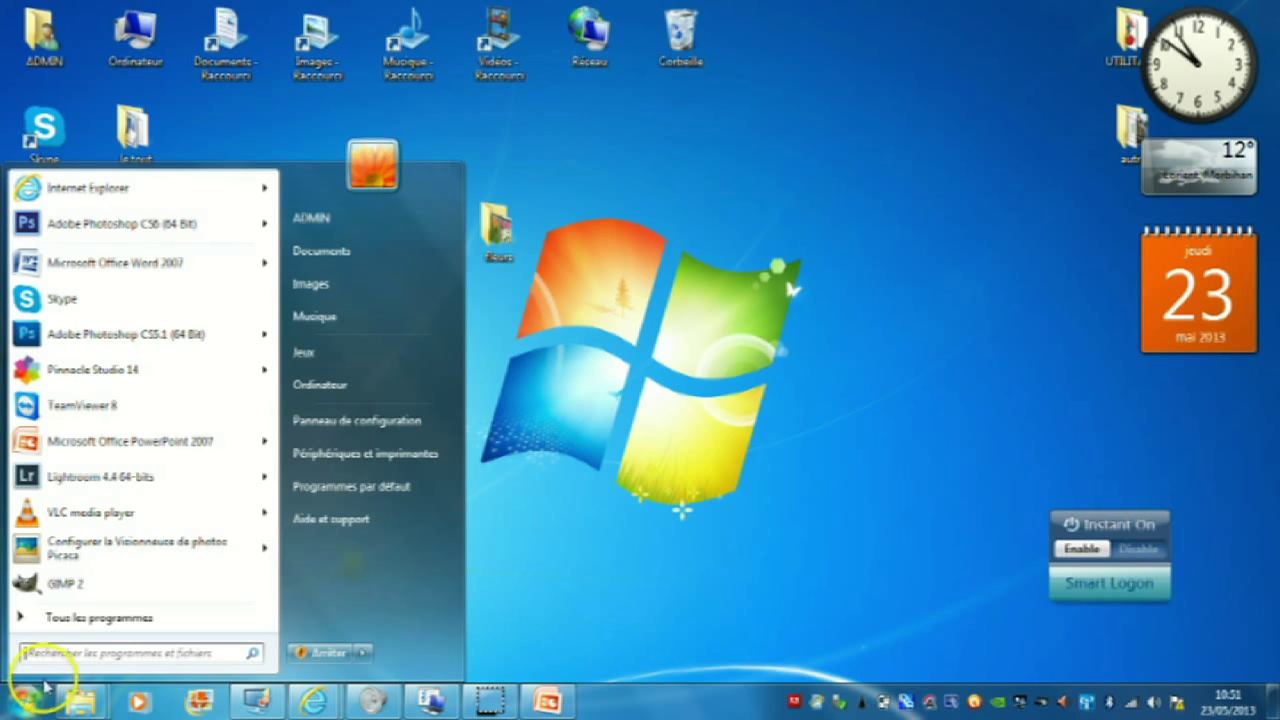
click(59, 654)
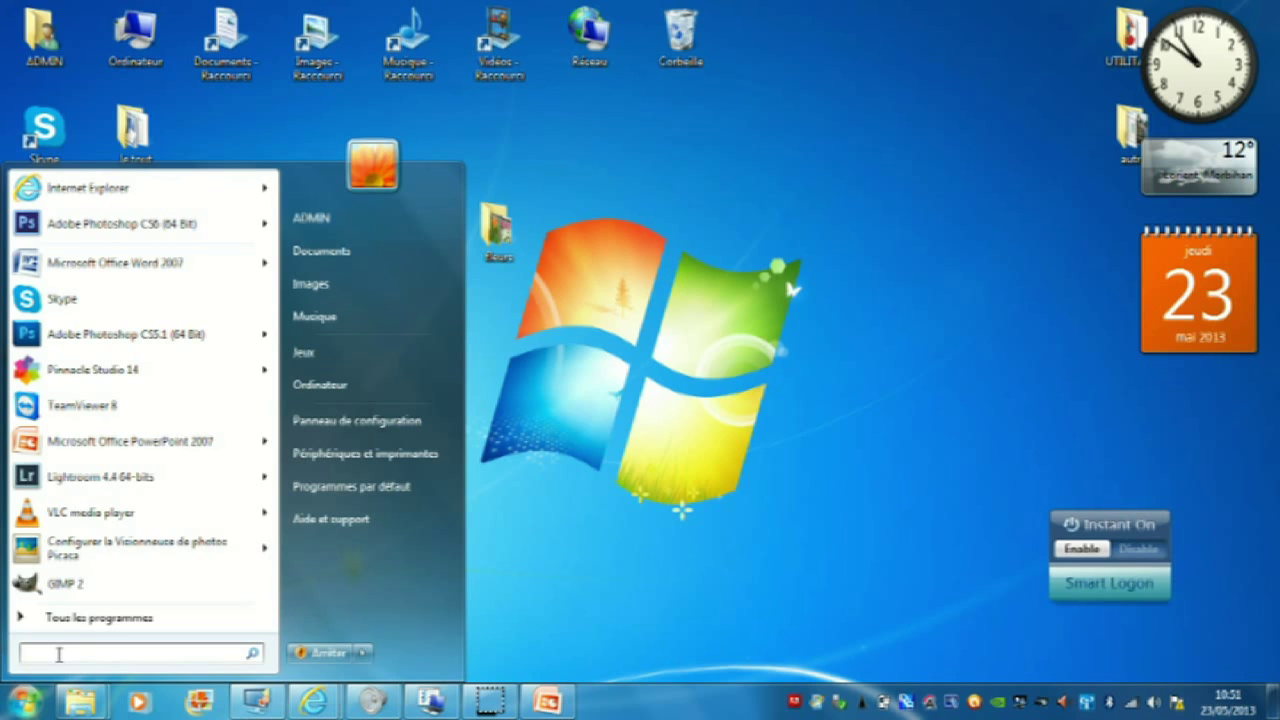
text(gimp)
click(52, 213)
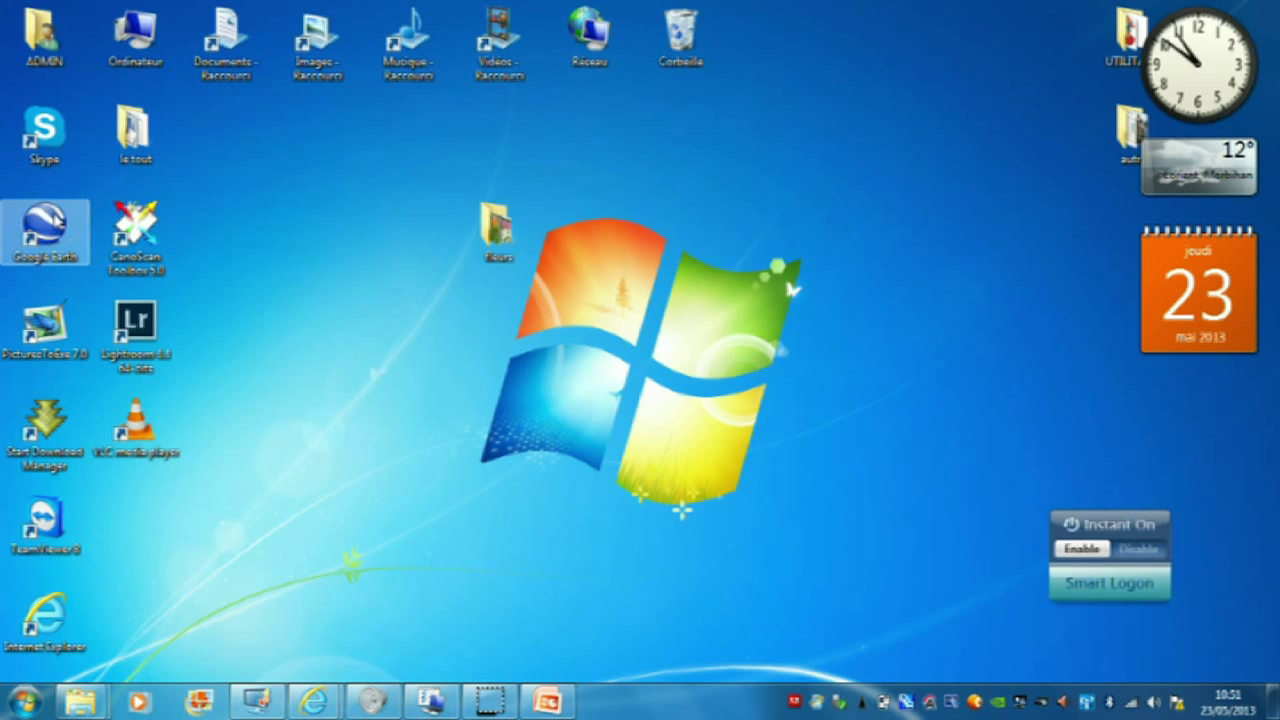
click(333, 193)
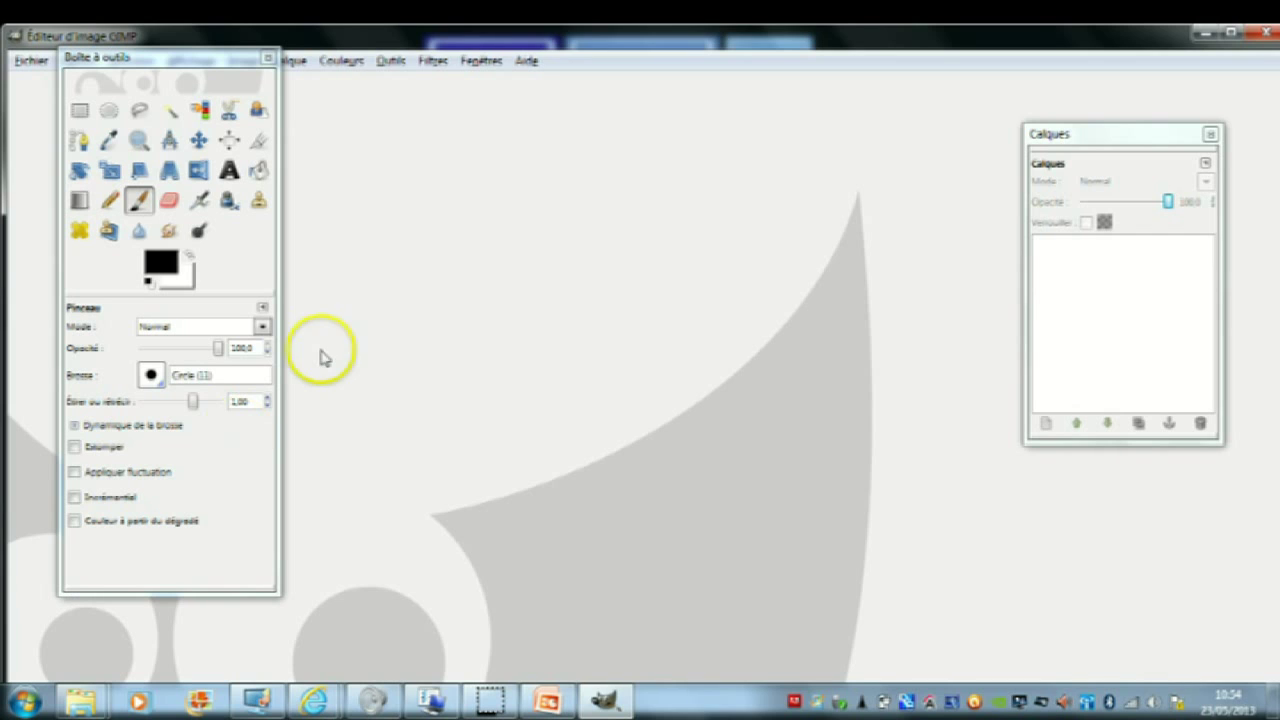
Maximize GIMP and open IMGP3000.JPG from the fleurs folder on the Bureau.
click(1230, 33)
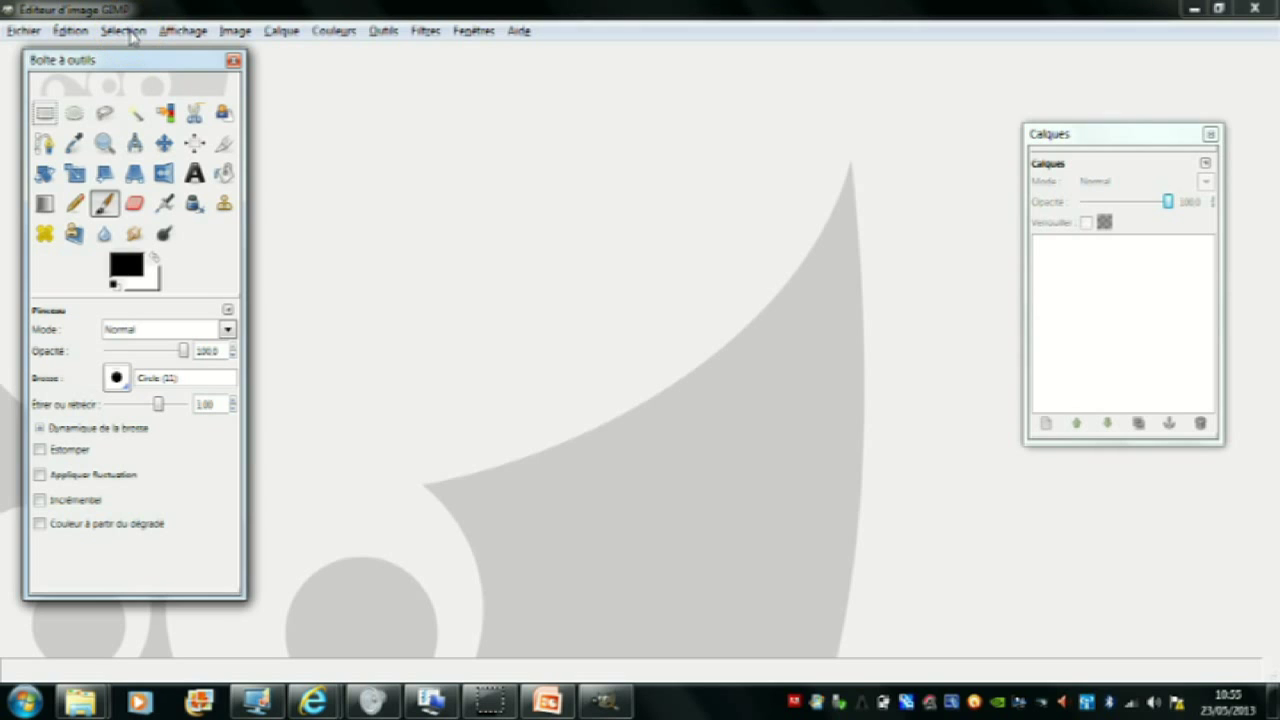
click(25, 31)
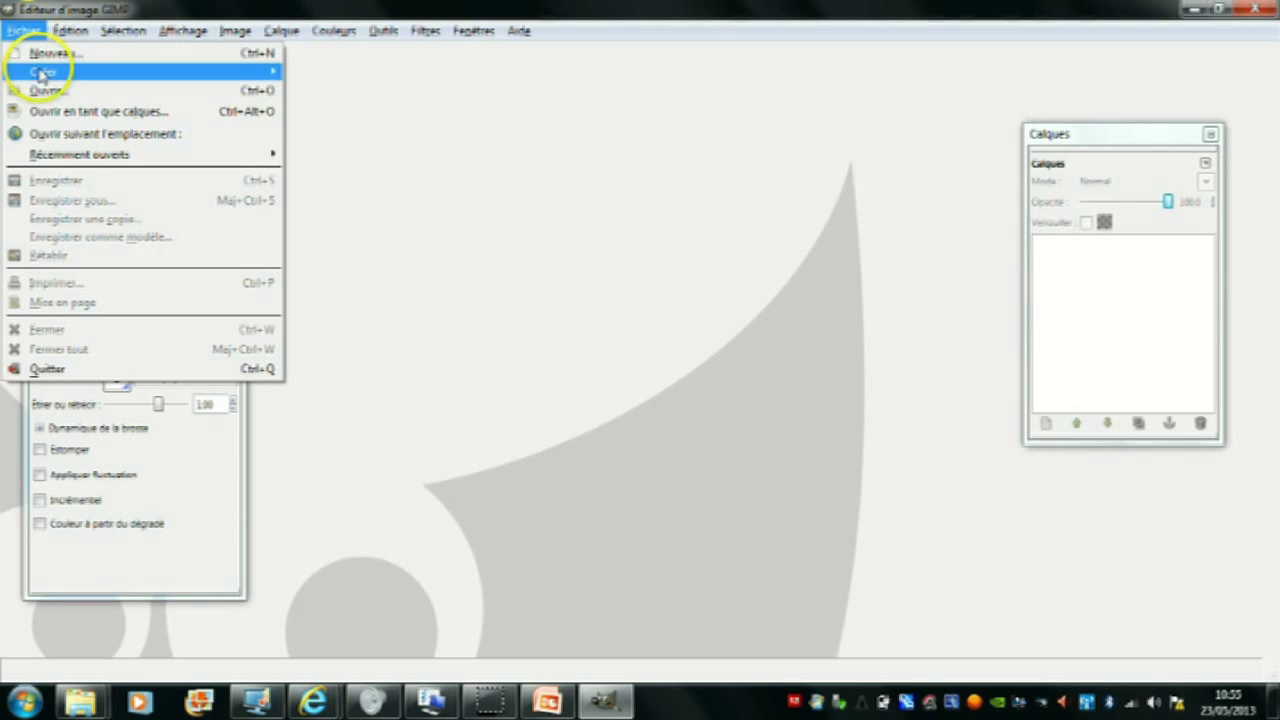
click(51, 95)
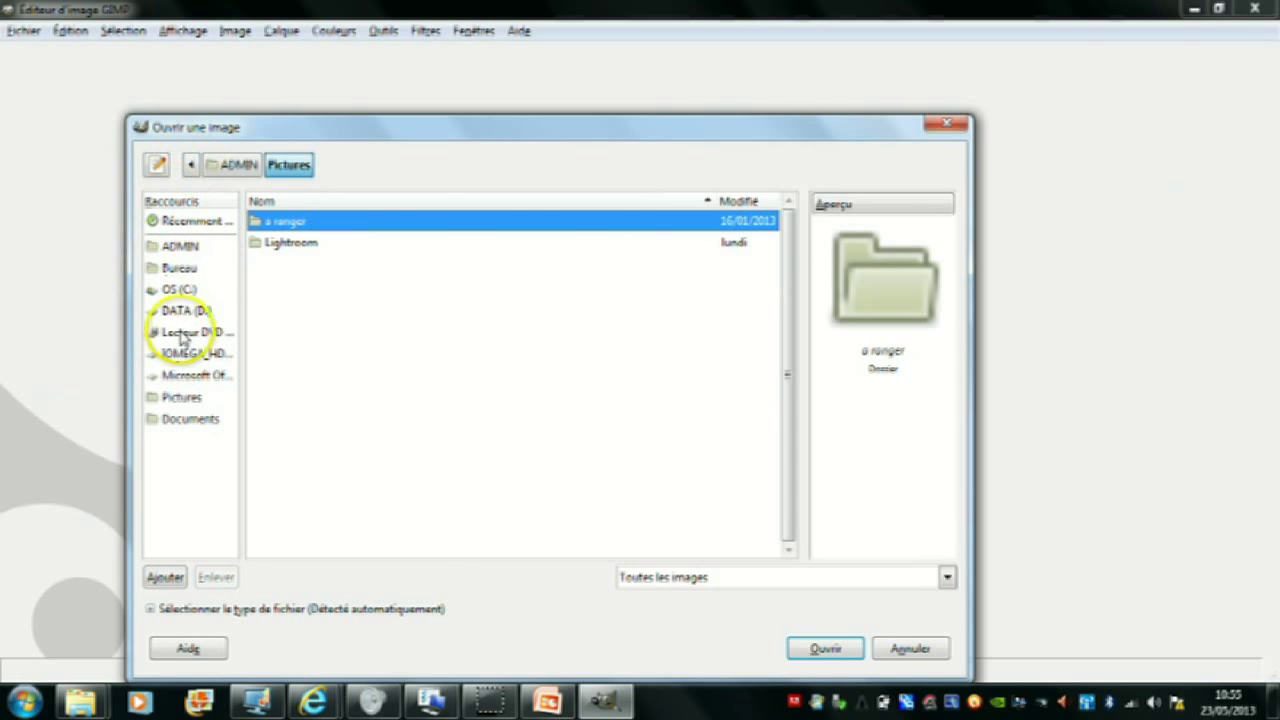
click(185, 270)
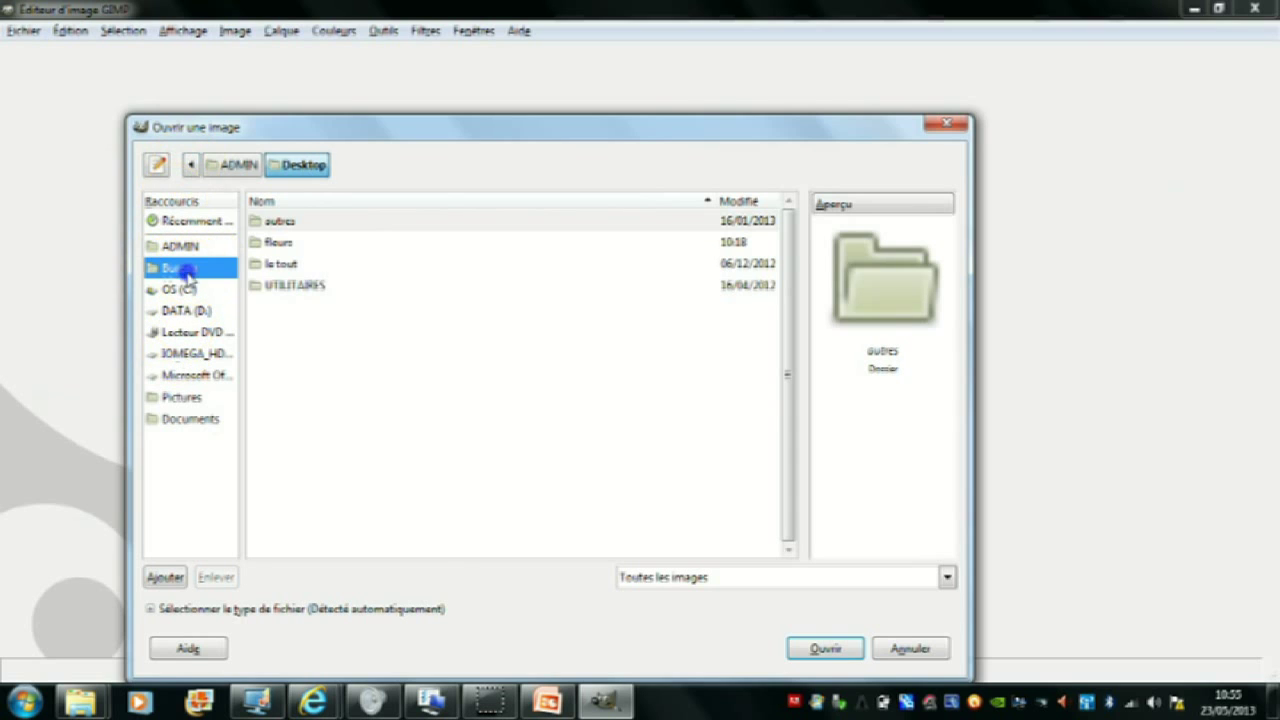
double_click(279, 243)
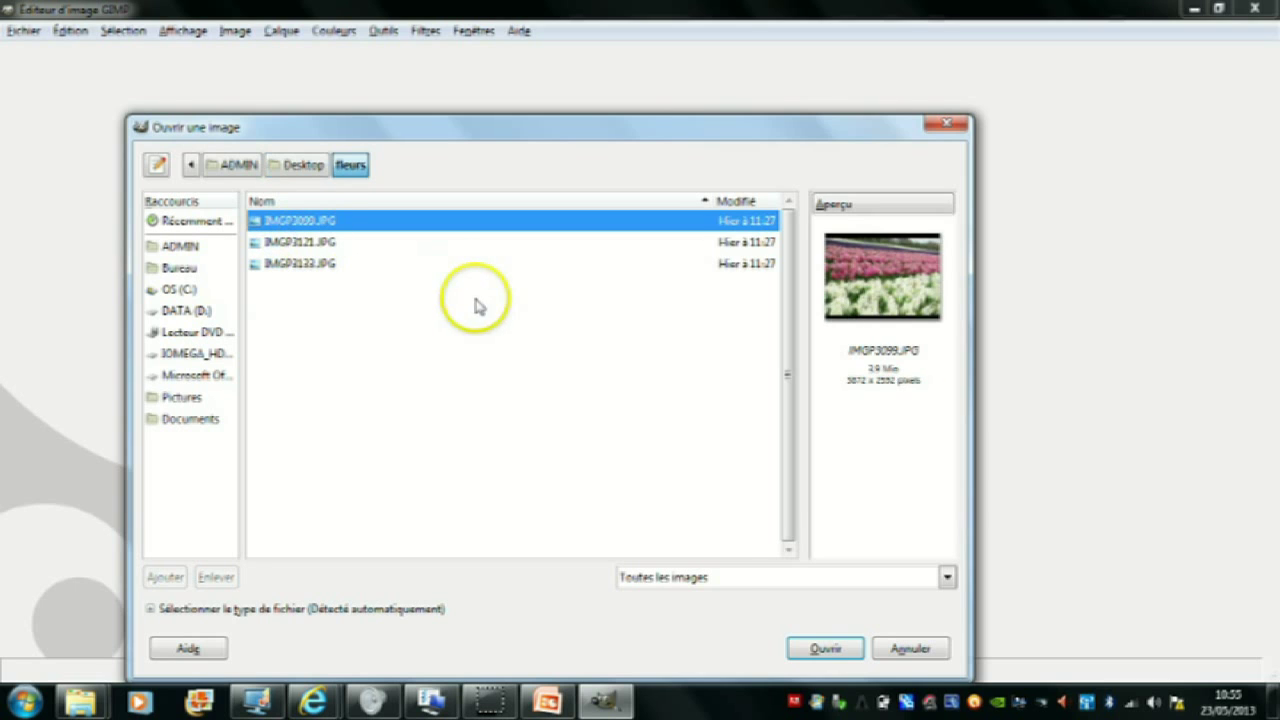
click(826, 650)
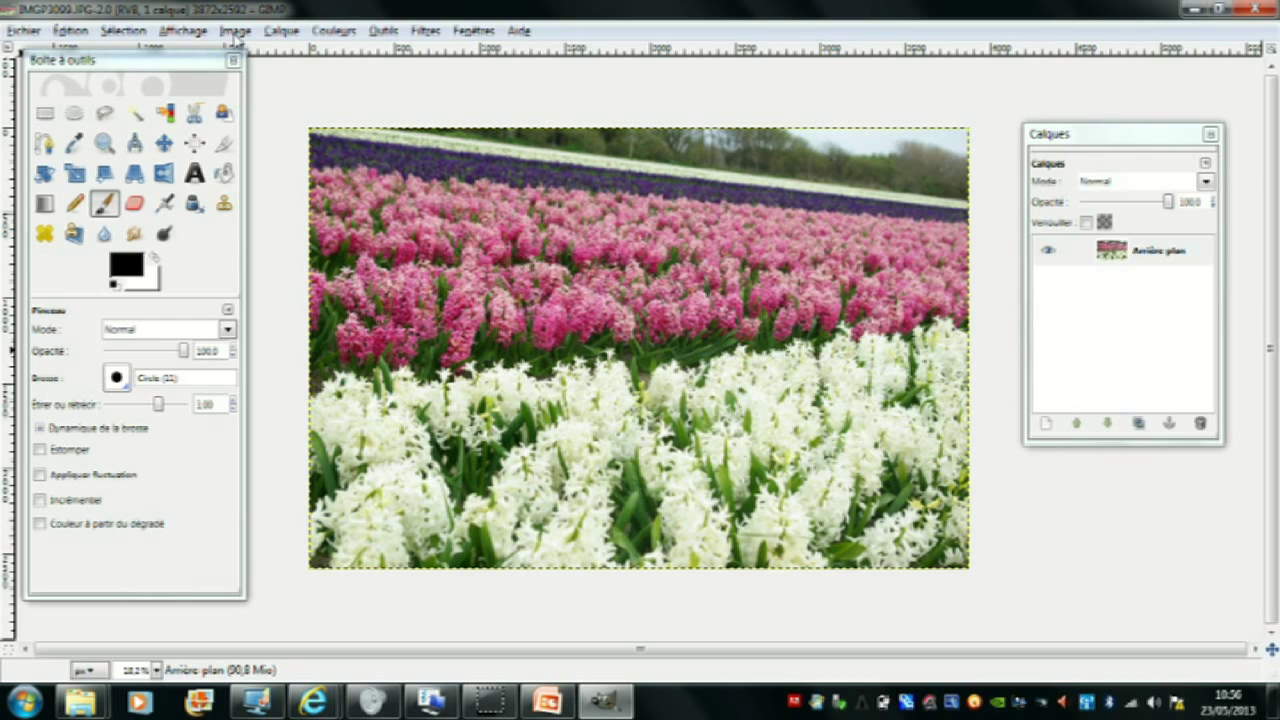
Scale the hyacinth photo down to a 906-pixel width, letting the height become 606 pixels.
click(234, 33)
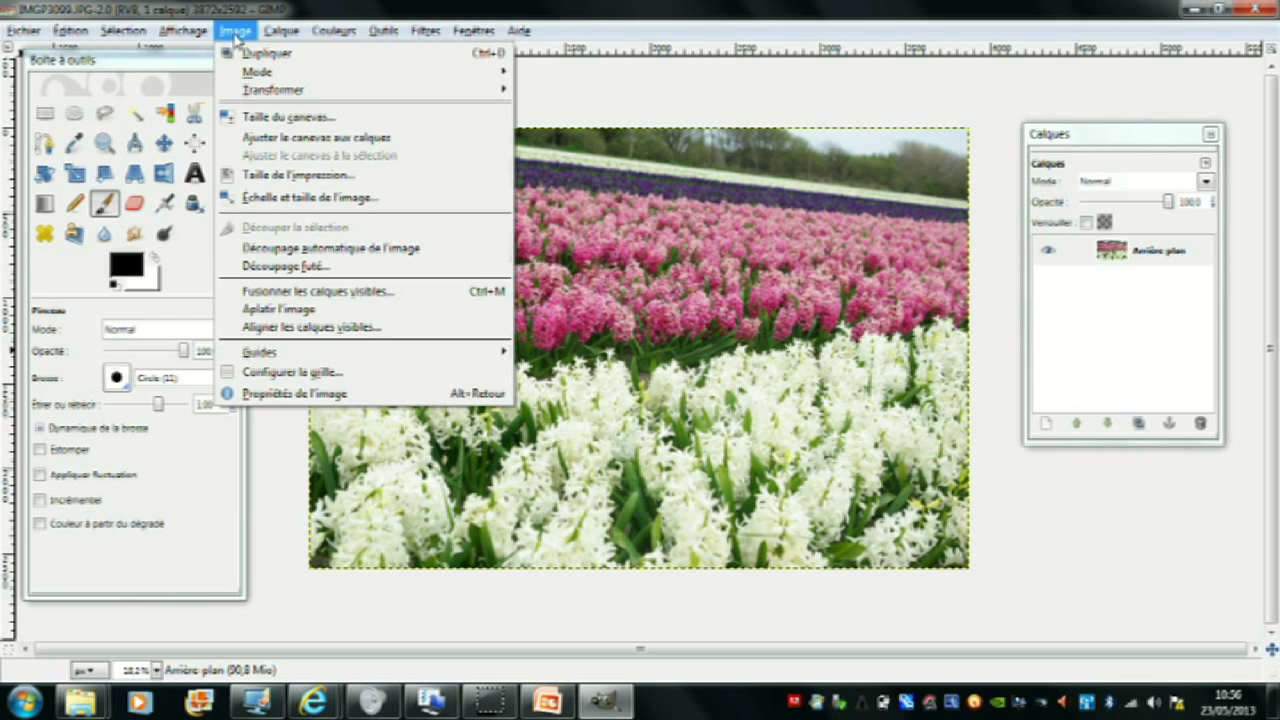
click(283, 200)
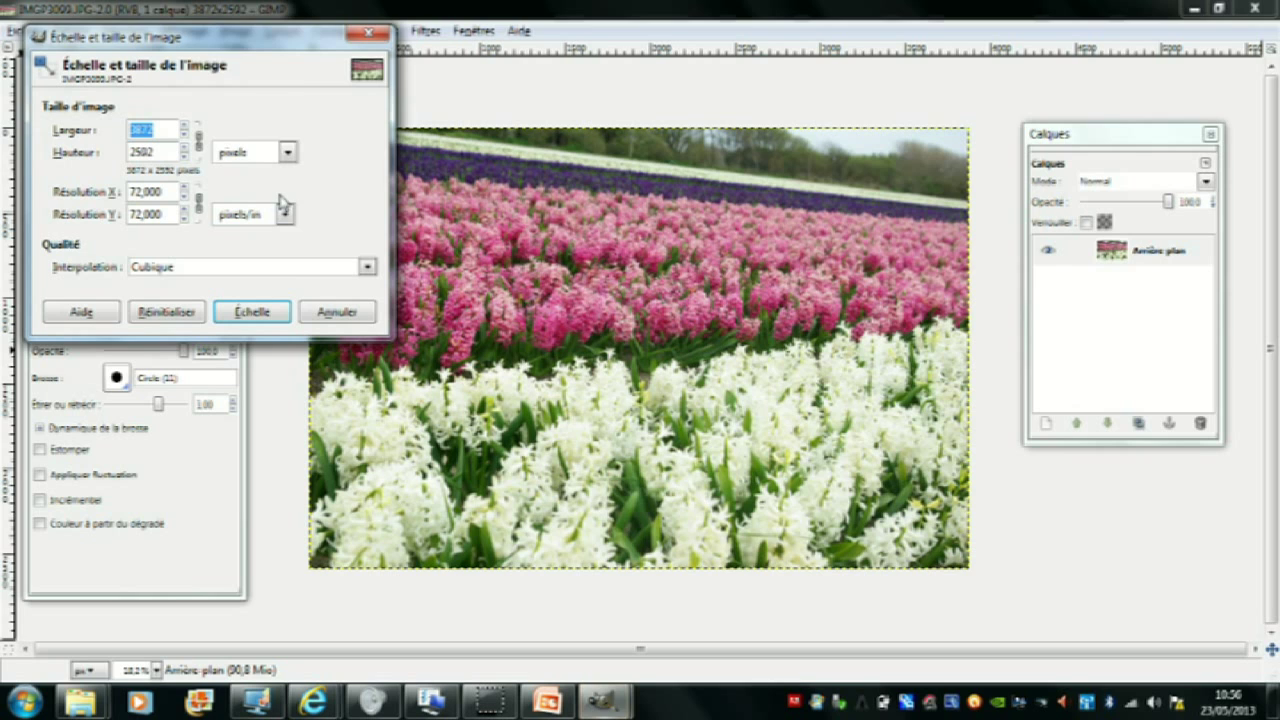
drag(253, 38, 433, 140)
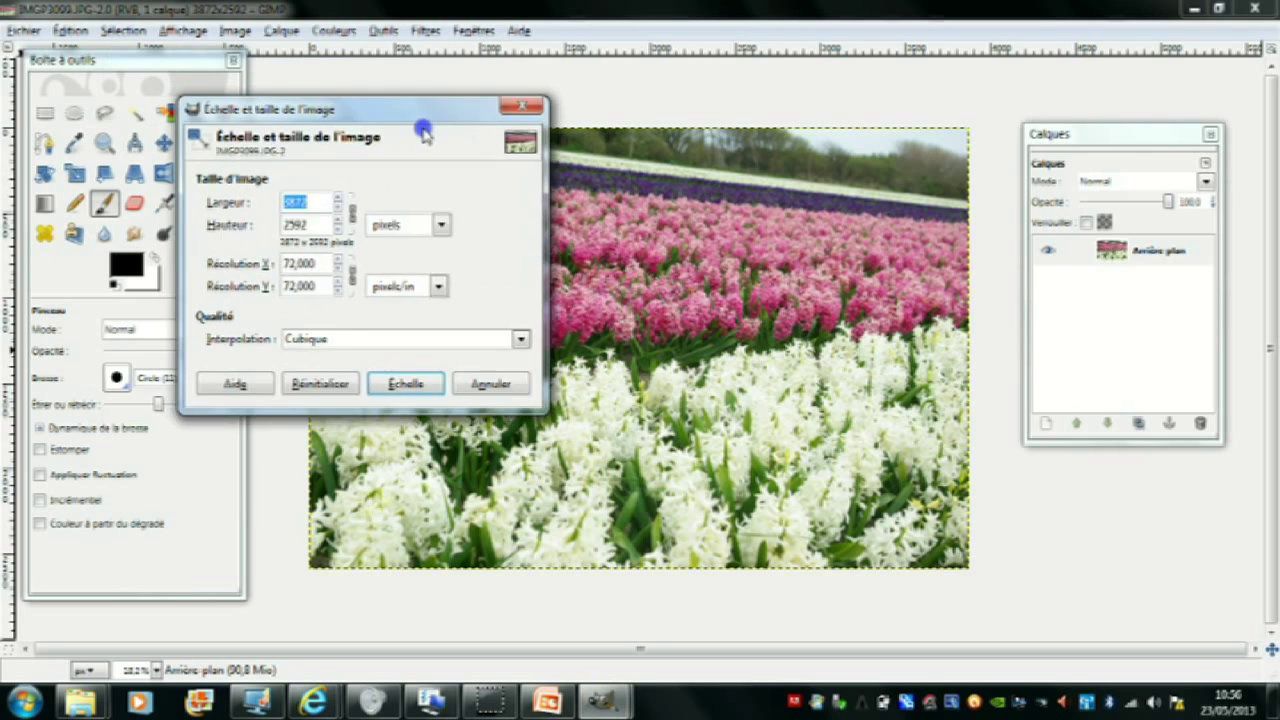
drag(345, 226, 301, 231)
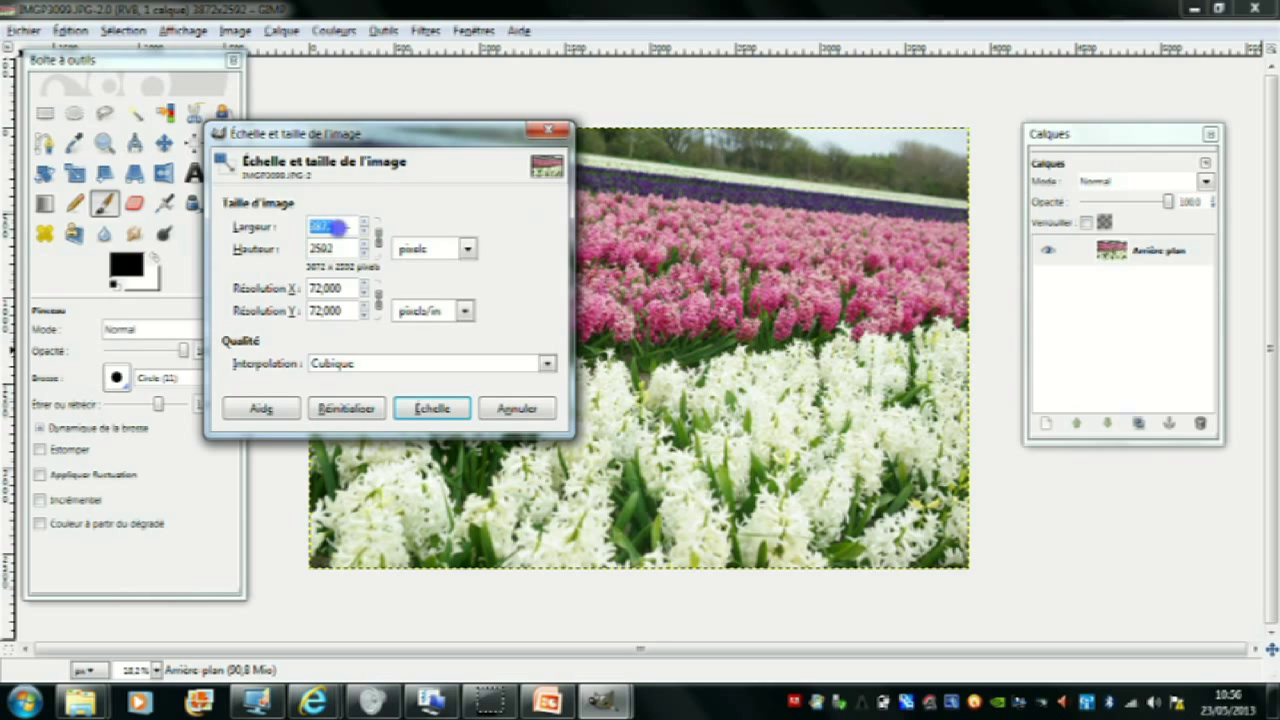
text(900)
click(330, 248)
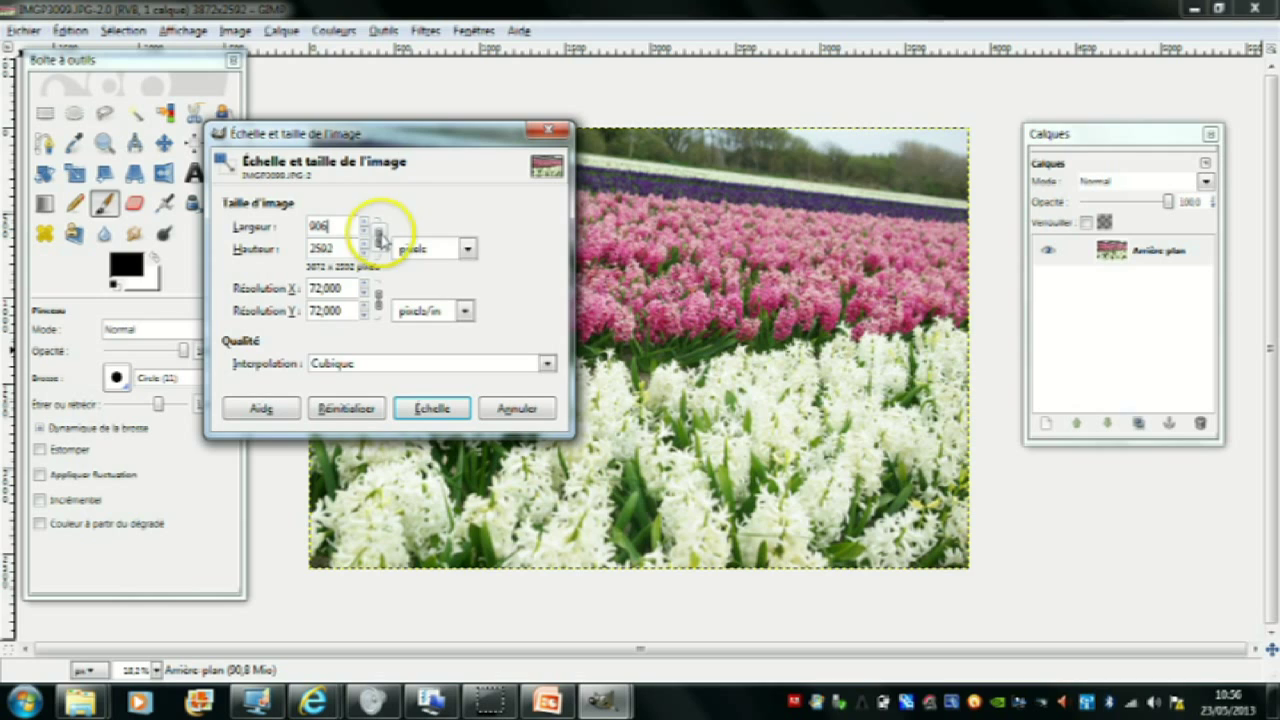
click(335, 250)
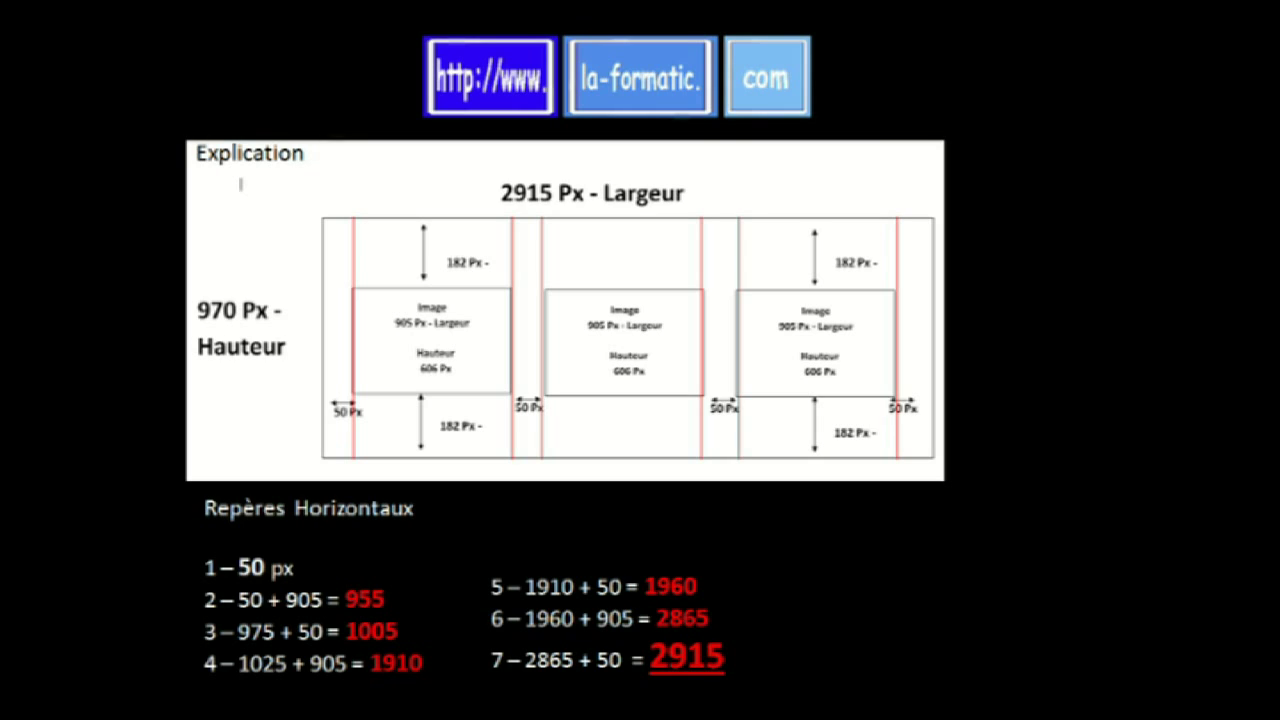
Switch from the PowerPoint slide back to the resized photo in GIMP.
click(143, 263)
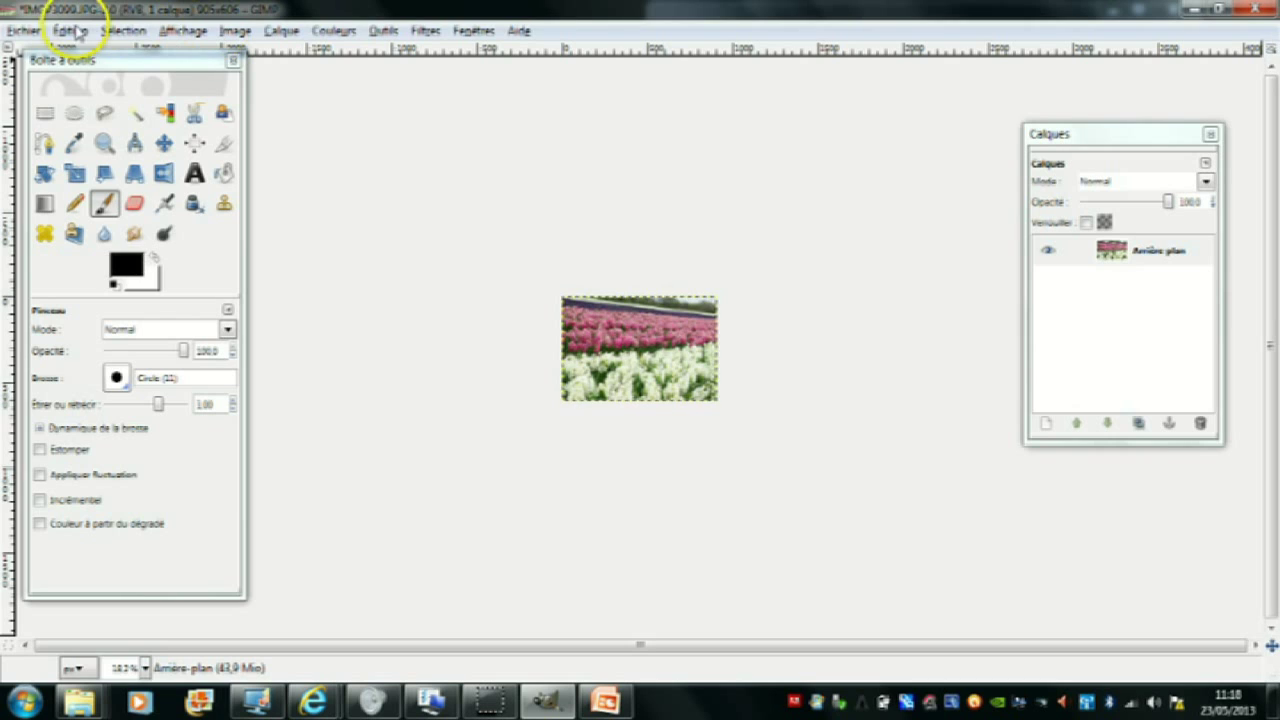
Create a new image with Largeur 2915 and Hauteur 970 pixels, then maximize its window.
click(30, 35)
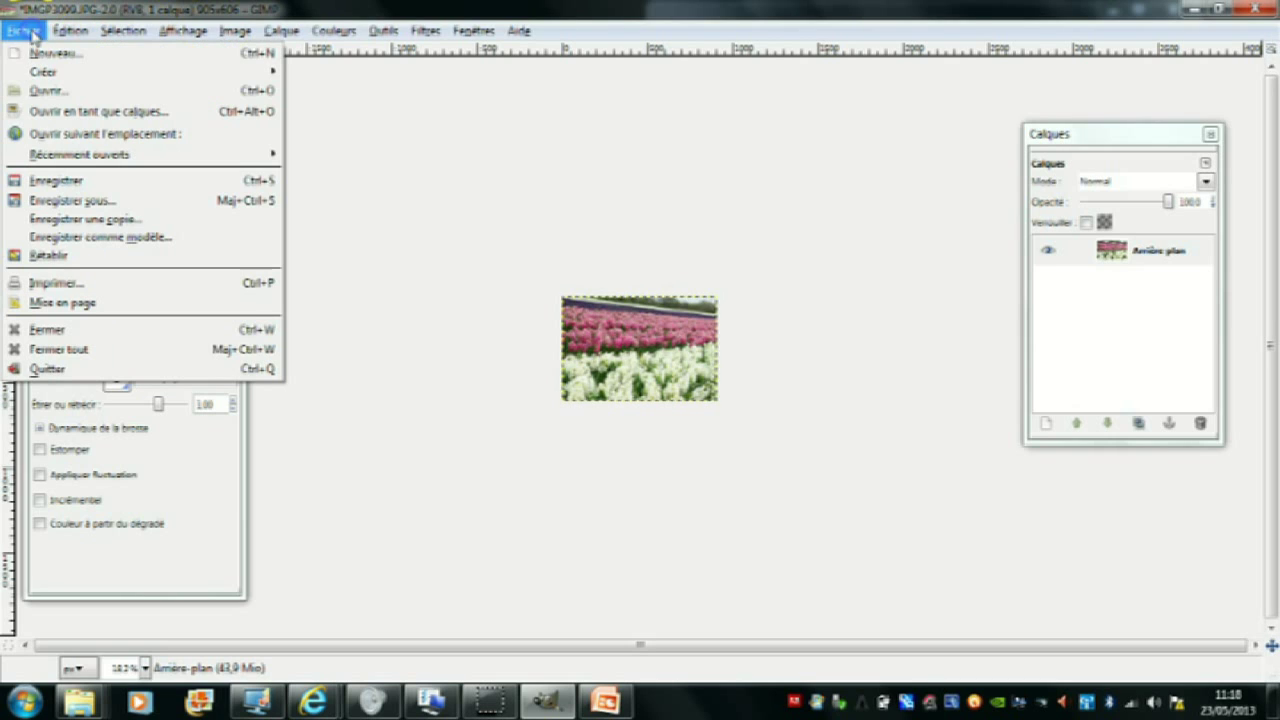
click(52, 58)
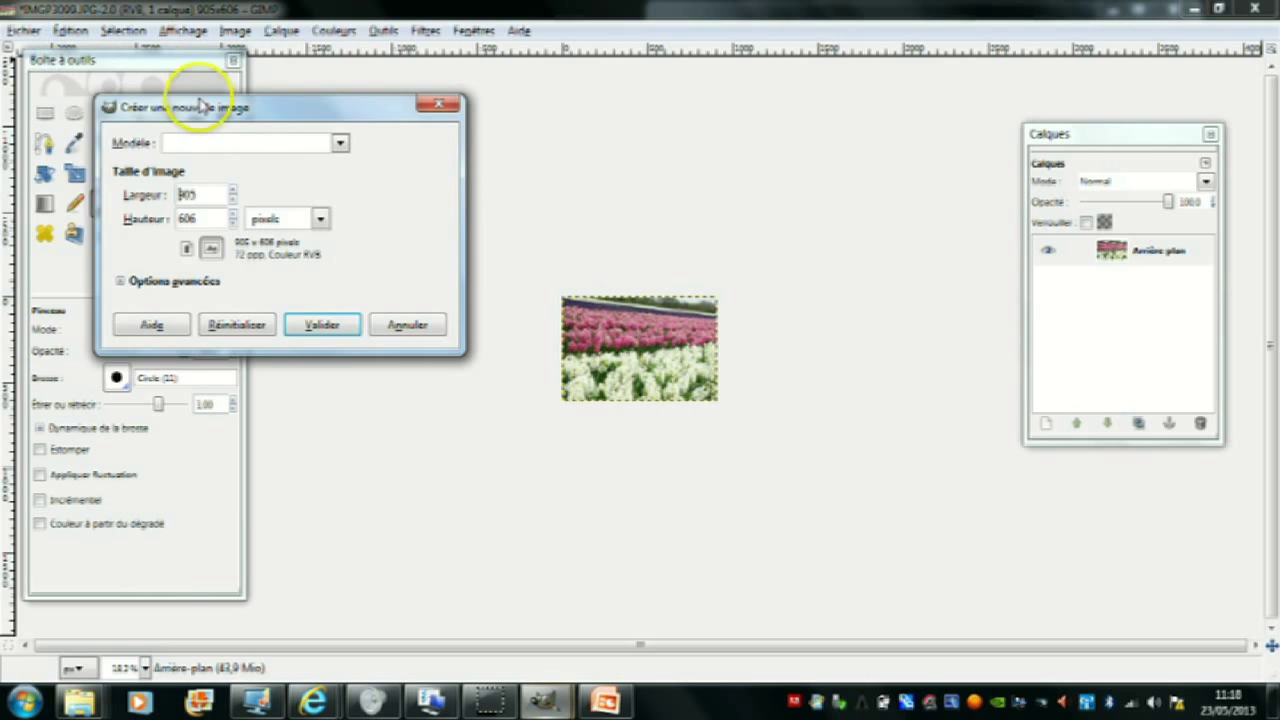
click(197, 197)
drag(197, 197, 172, 197)
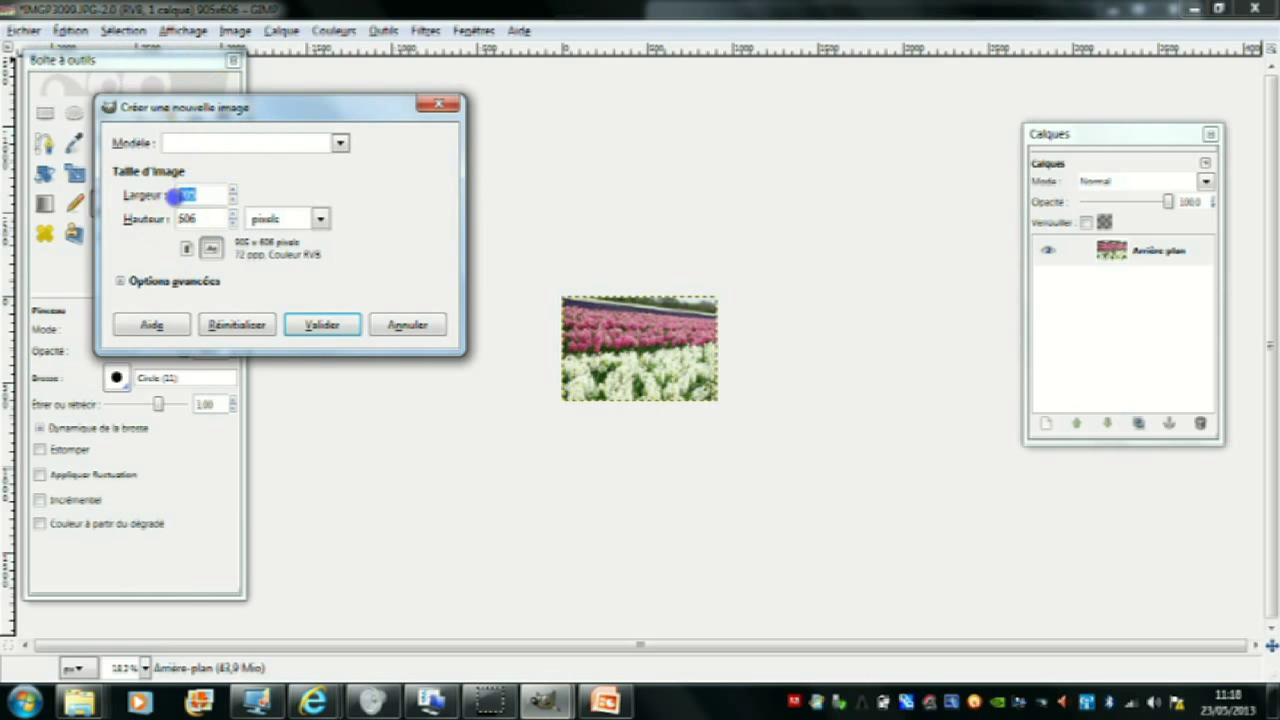
text(2835)
click(193, 222)
drag(196, 220, 153, 228)
text(970)
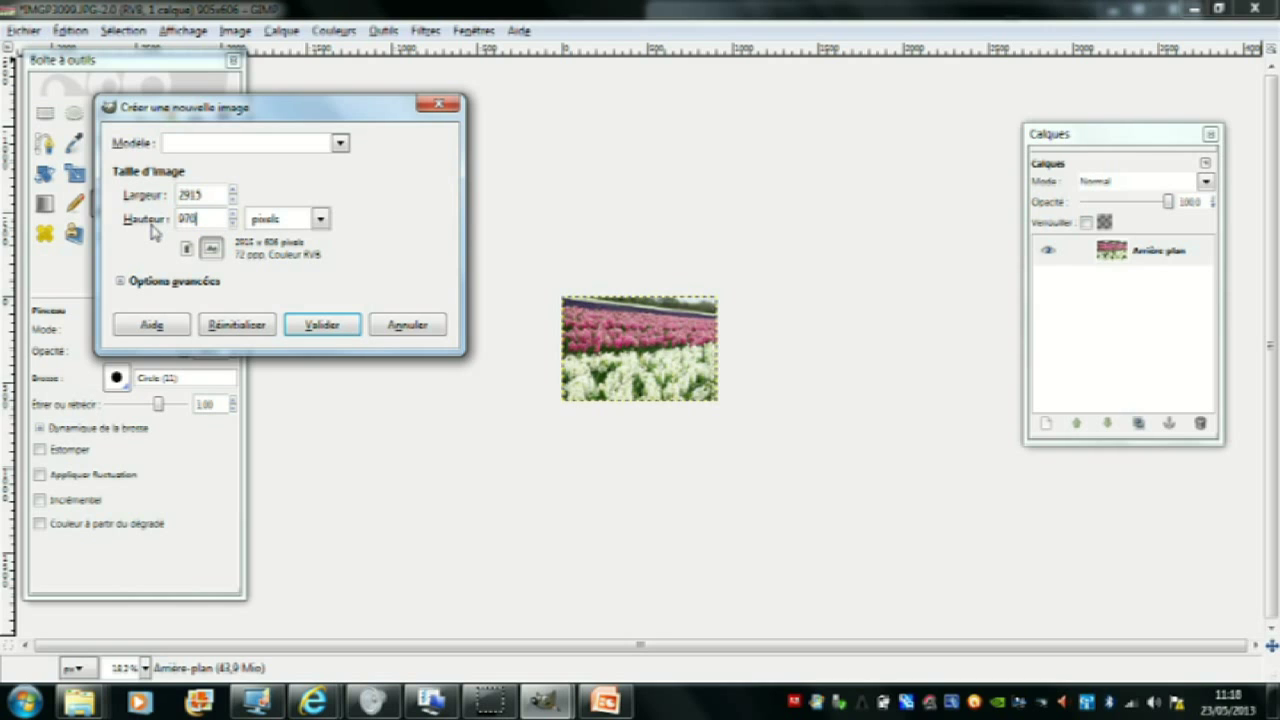
click(321, 328)
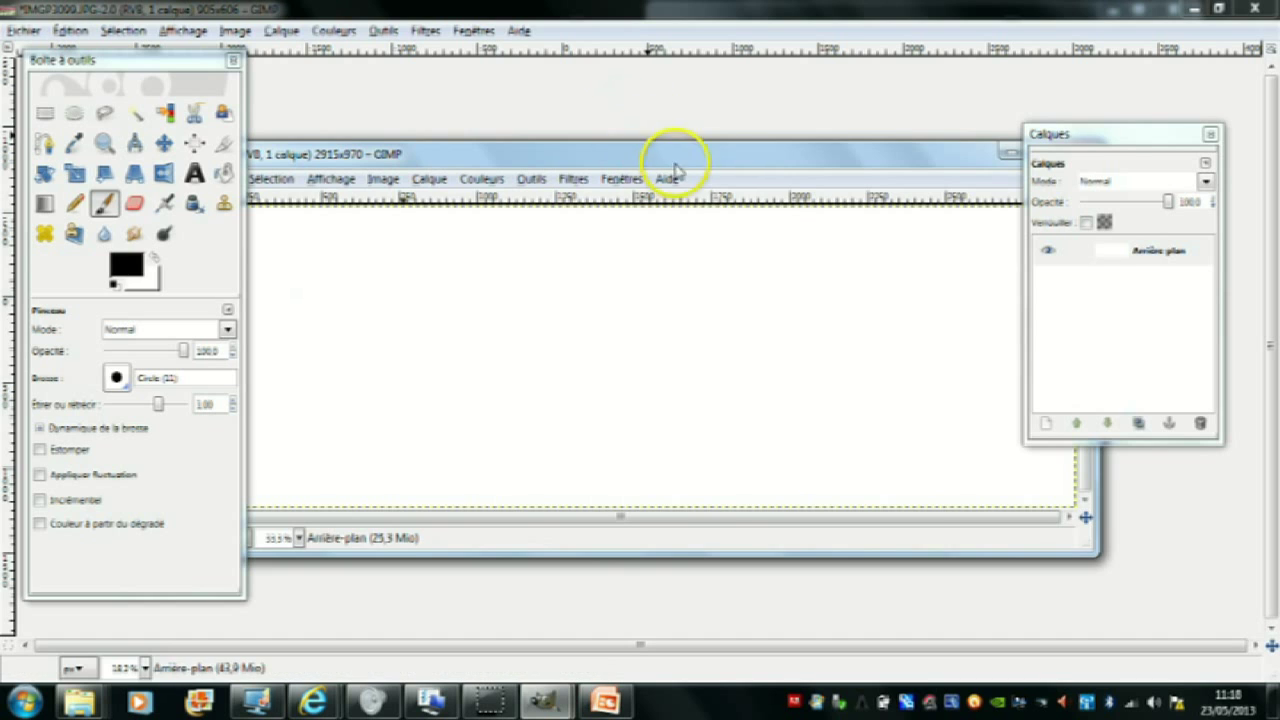
drag(676, 156, 604, 173)
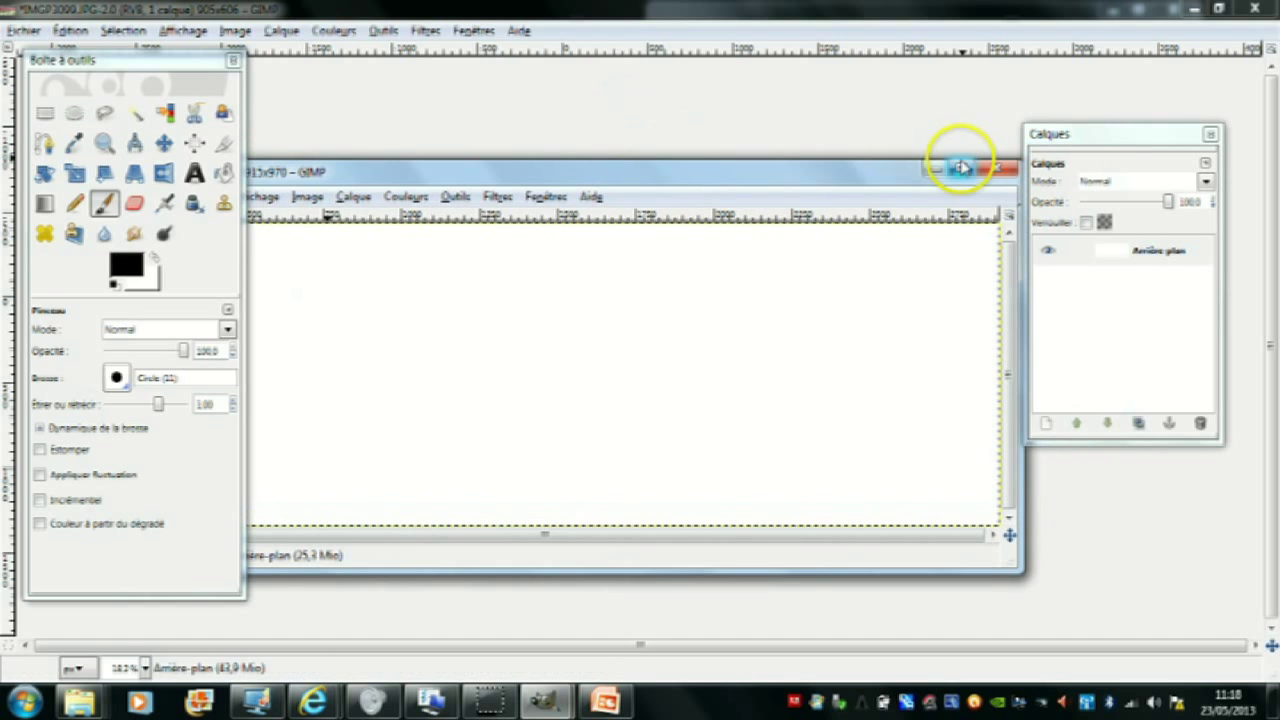
click(960, 168)
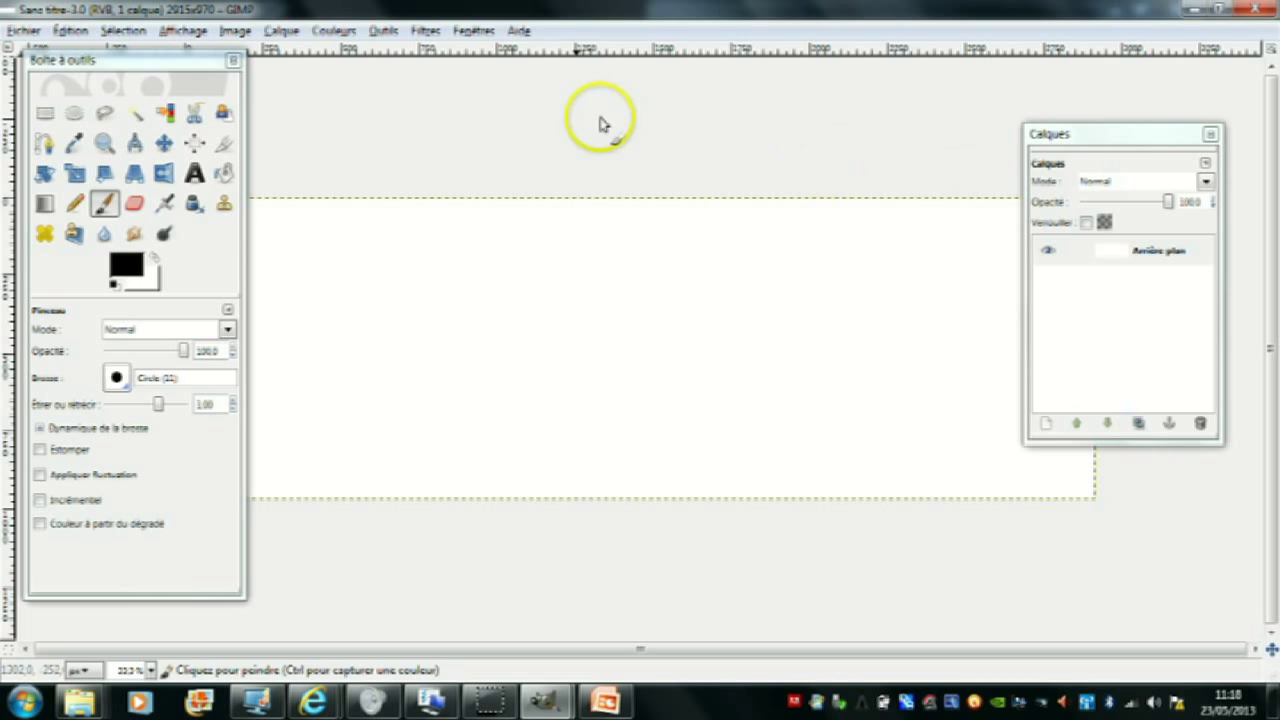
Resize and reposition the Boîte à outils panel, briefly checking the Affichage menu.
drag(245, 223, 139, 255)
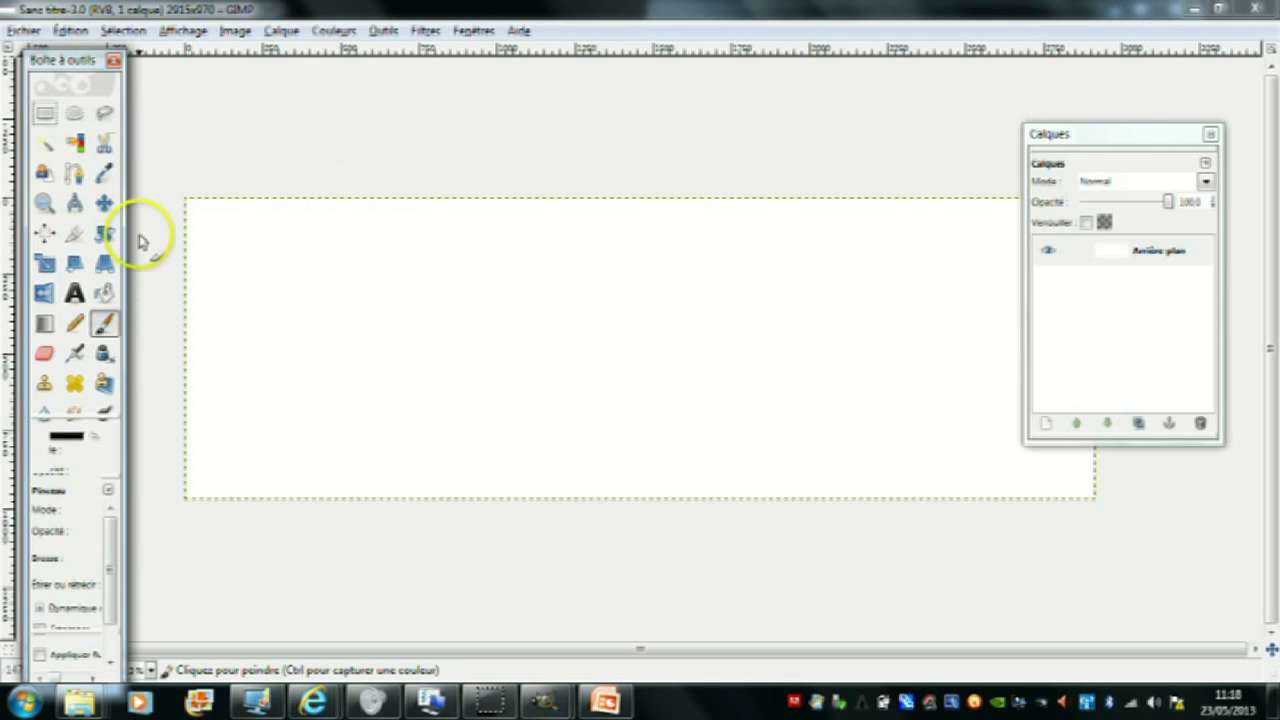
click(186, 31)
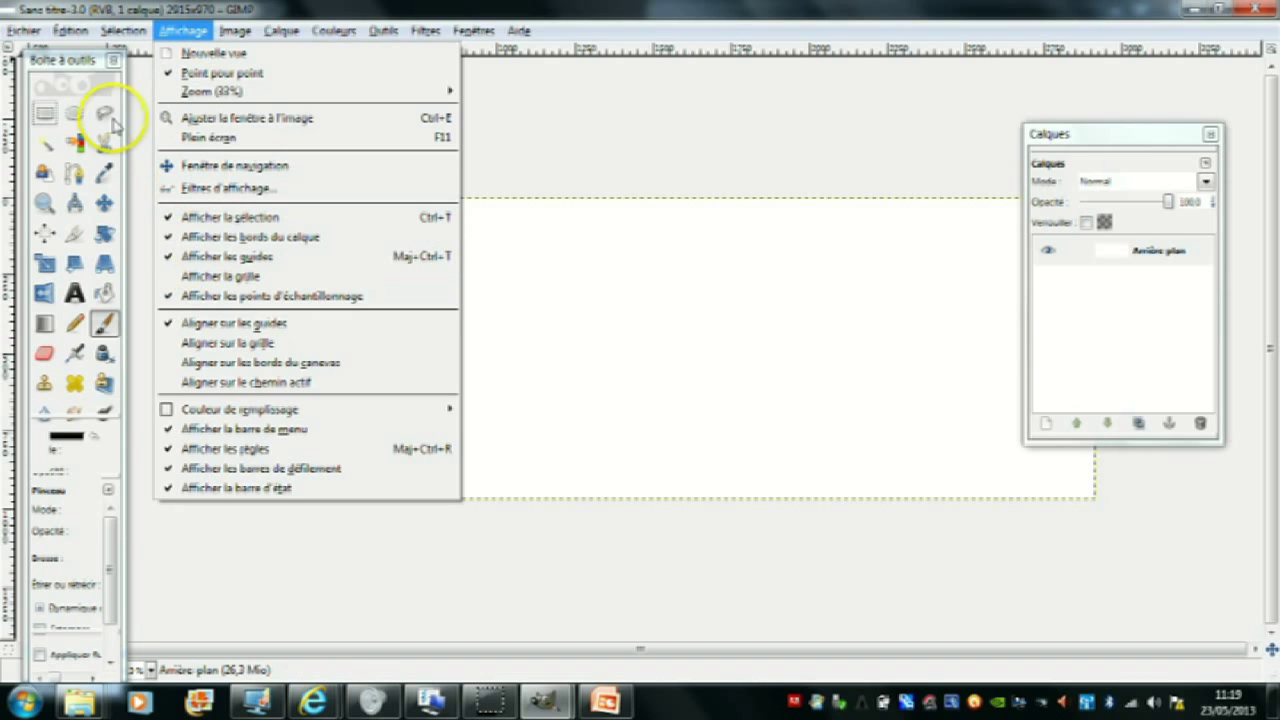
click(120, 60)
drag(112, 58, 146, 58)
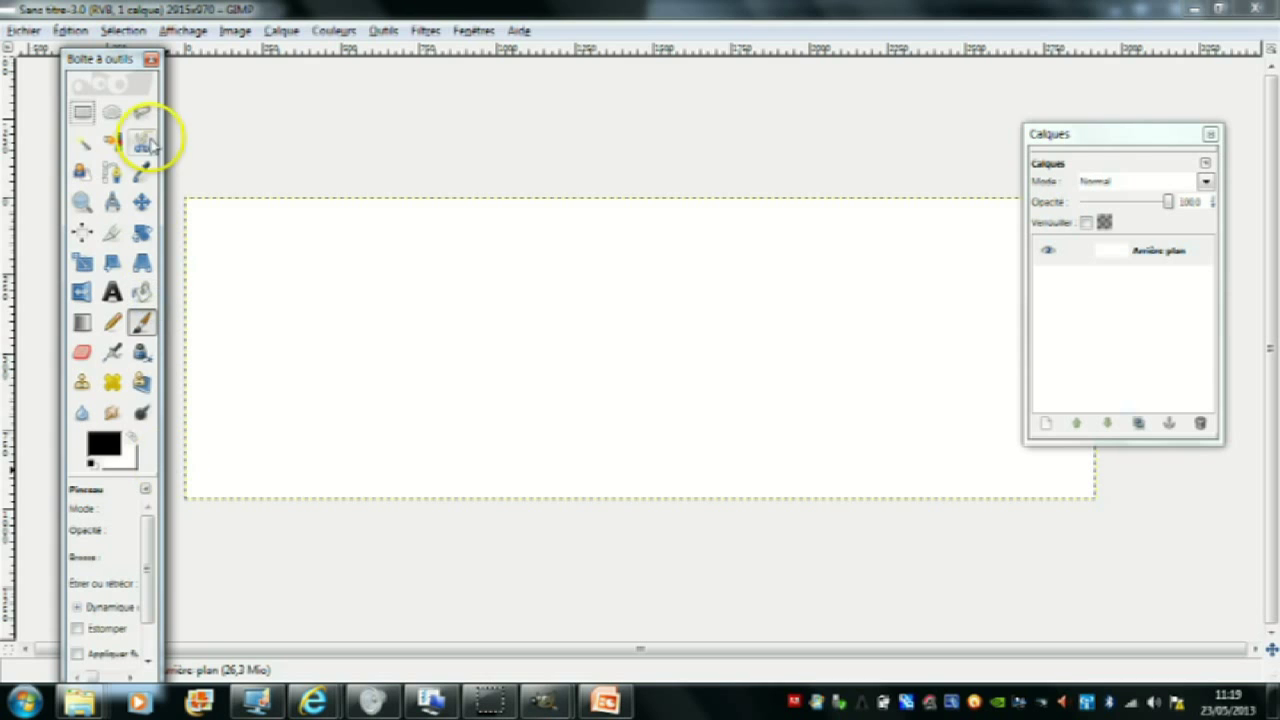
drag(160, 133, 278, 141)
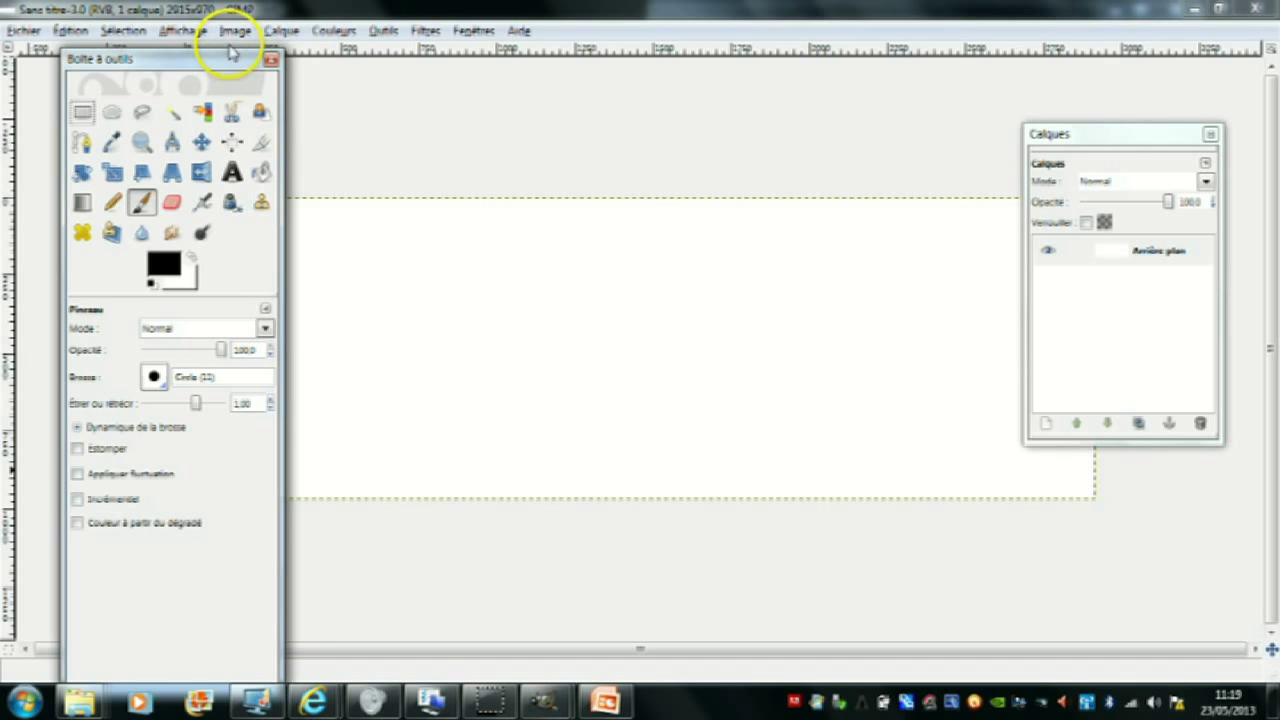
mouse_move(213, 60)
mouse_down()
mouse_move(213, 240)
mouse_move(188, 93)
mouse_up()
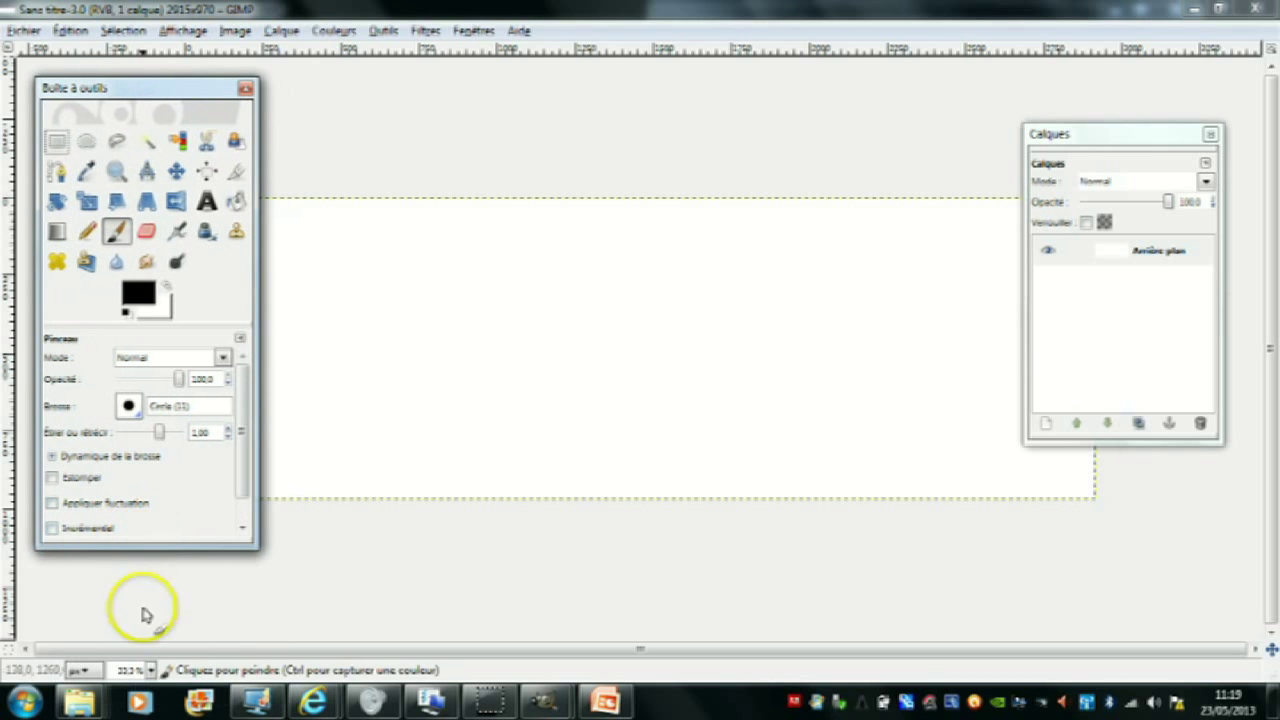
Zoom to 800% at the canvas's left edge and drag a vertical guide toward 50 px.
click(150, 670)
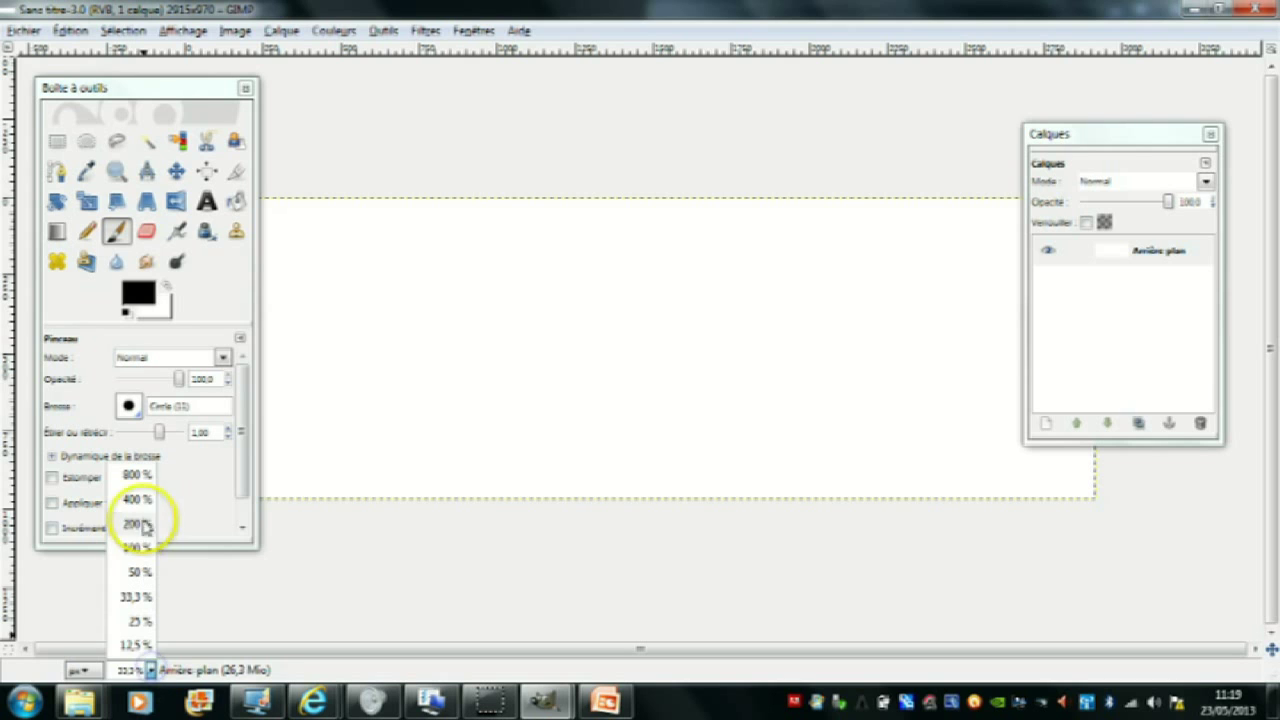
click(140, 477)
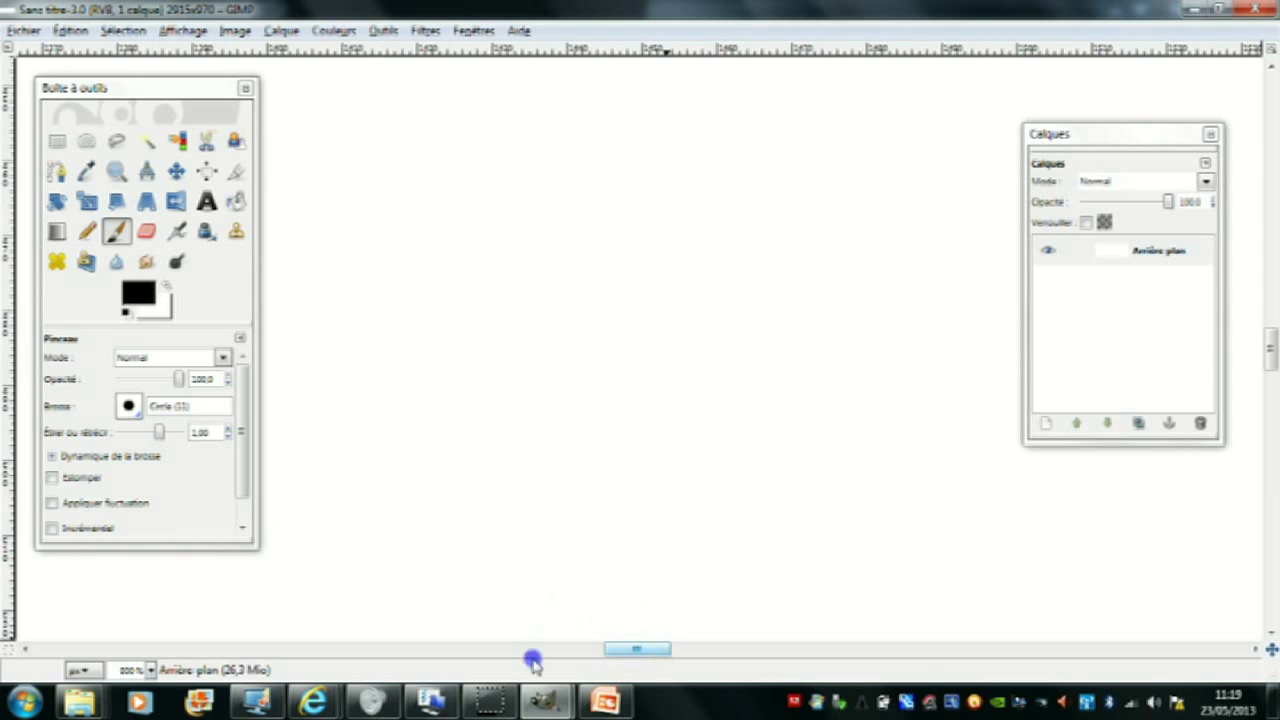
drag(634, 648, 350, 650)
drag(90, 670, 70, 655)
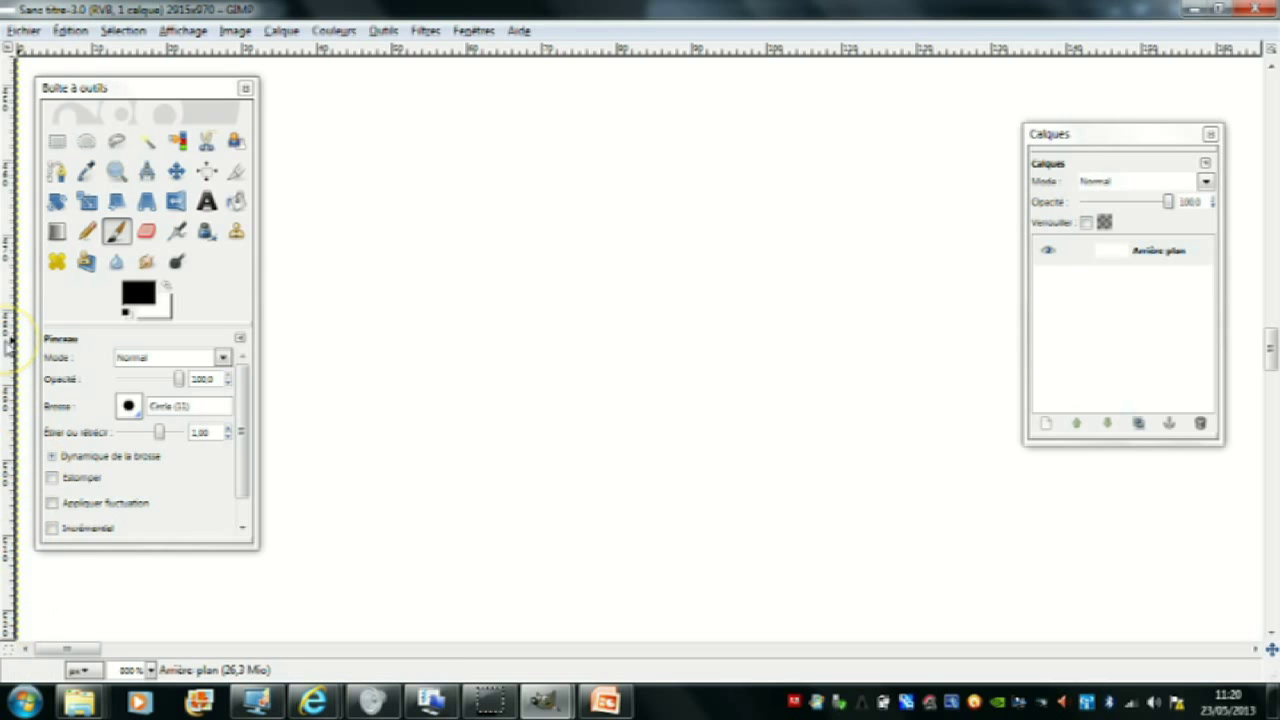
drag(6, 362, 6, 360)
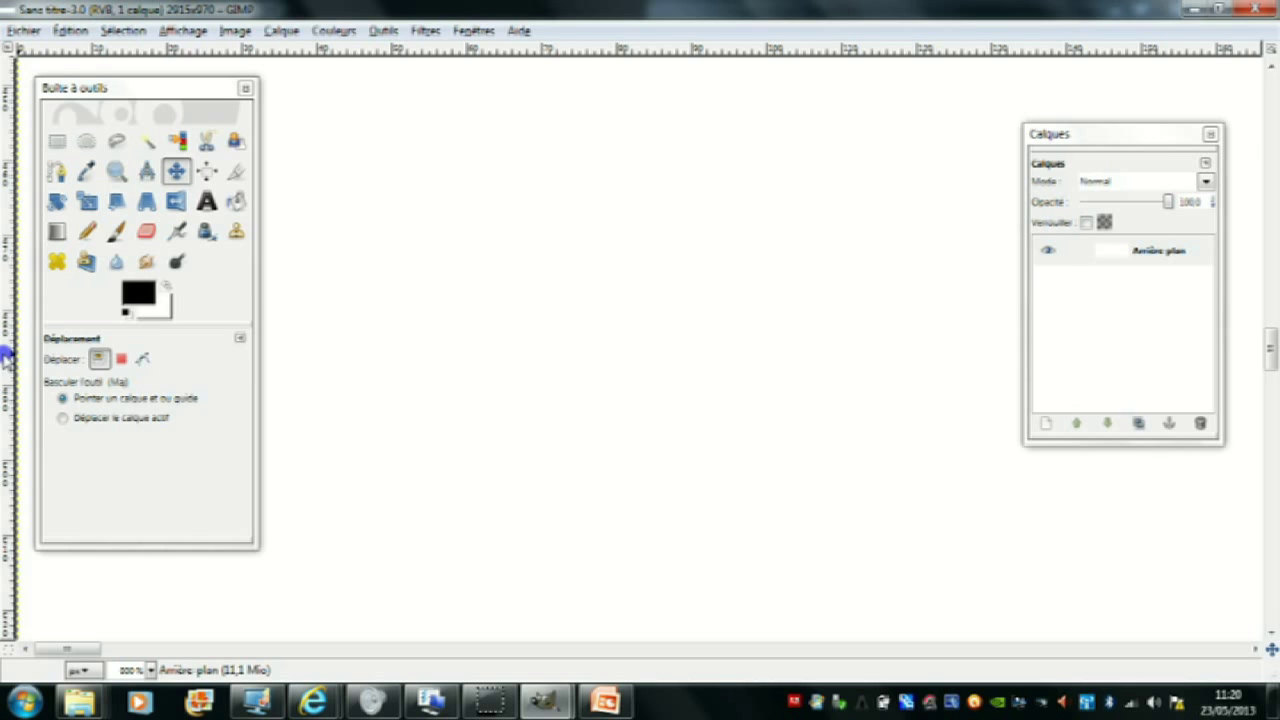
drag(5, 358, 393, 258)
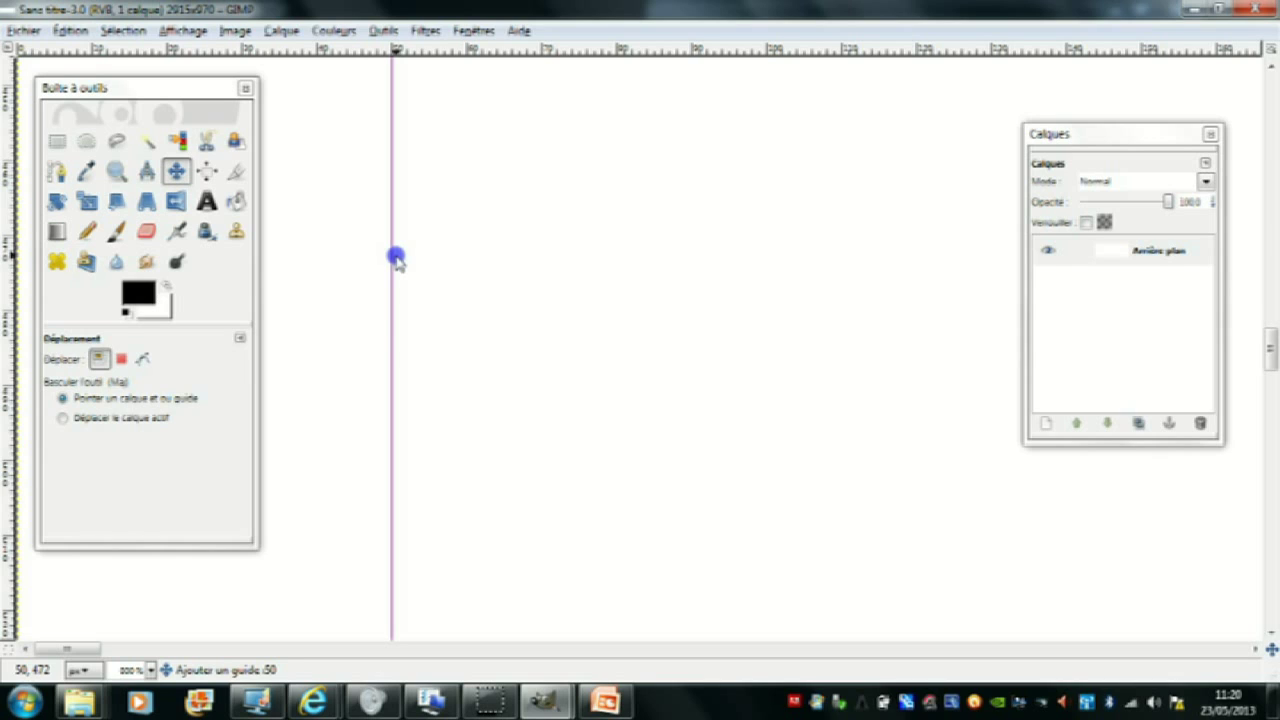
Place a vertical guide at 50 px, removing and redoing the first misplaced guide.
drag(396, 259, 396, 260)
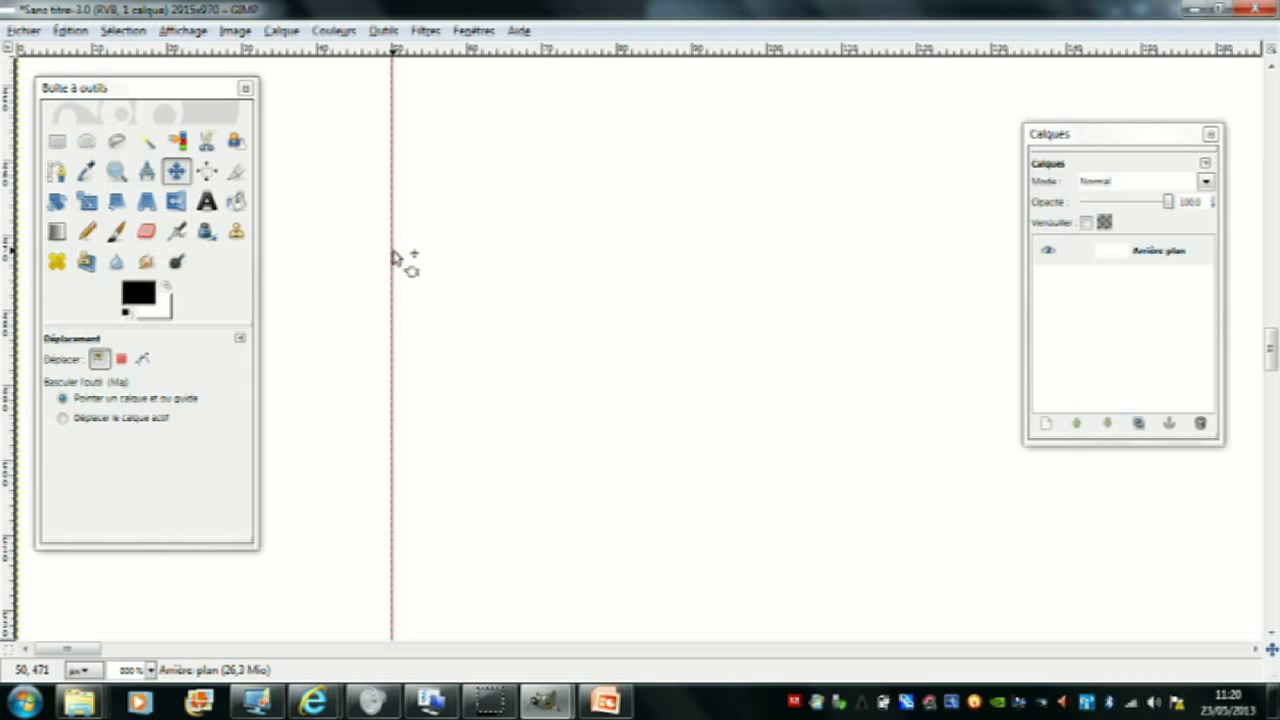
click(393, 250)
mouse_move(393, 250)
mouse_down()
mouse_move(393, 82)
mouse_move(80, 136)
mouse_move(10, 133)
mouse_up()
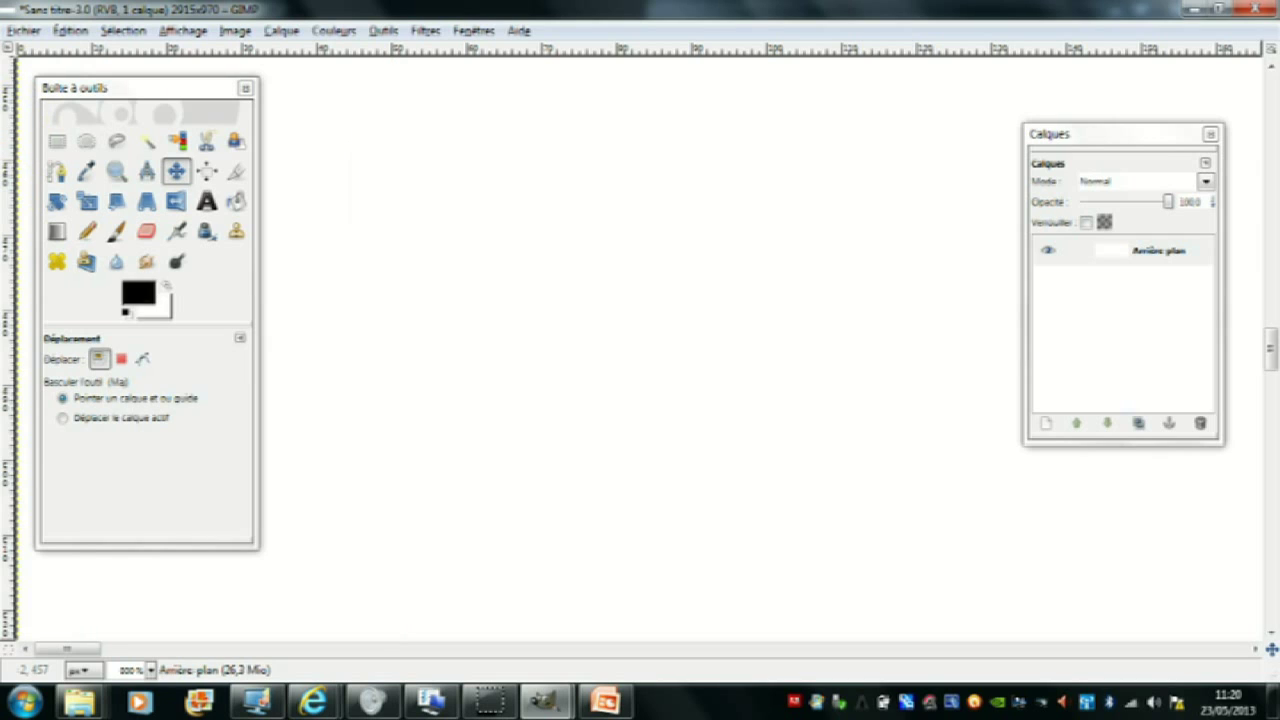
drag(9, 283, 8, 281)
mouse_move(8, 281)
mouse_down()
mouse_move(316, 214)
mouse_move(395, 210)
mouse_up()
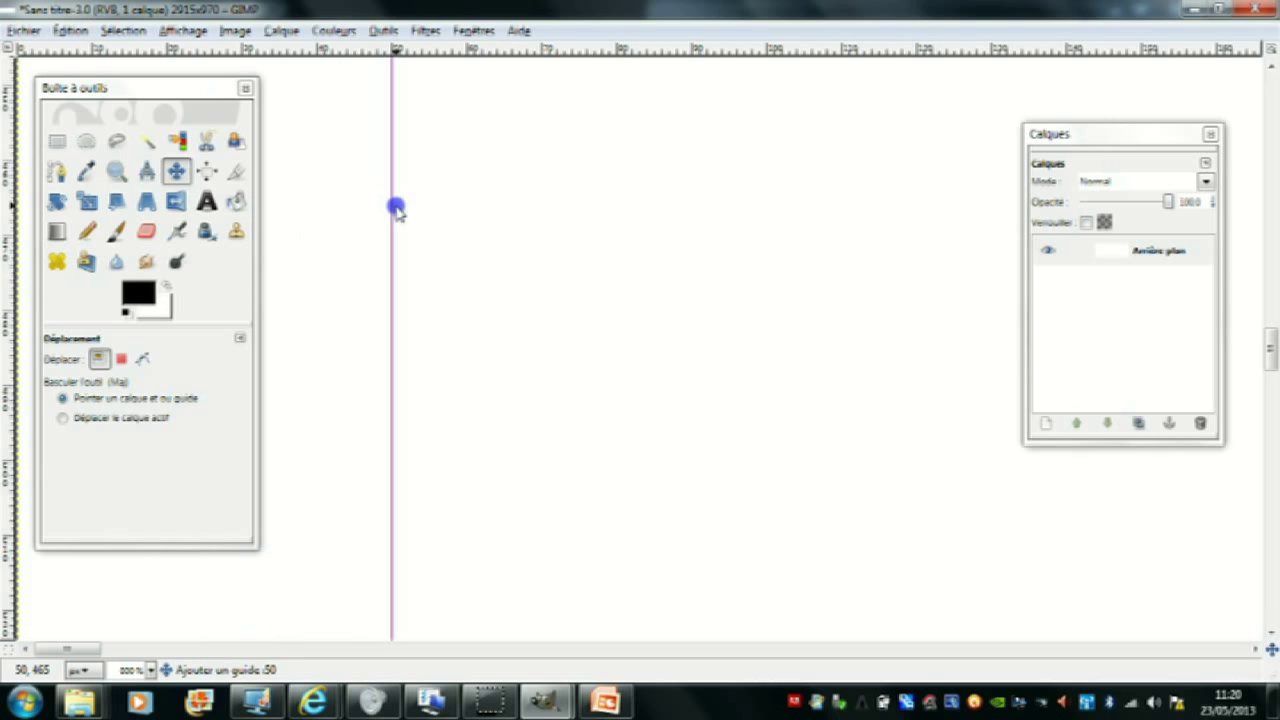
drag(395, 207, 396, 212)
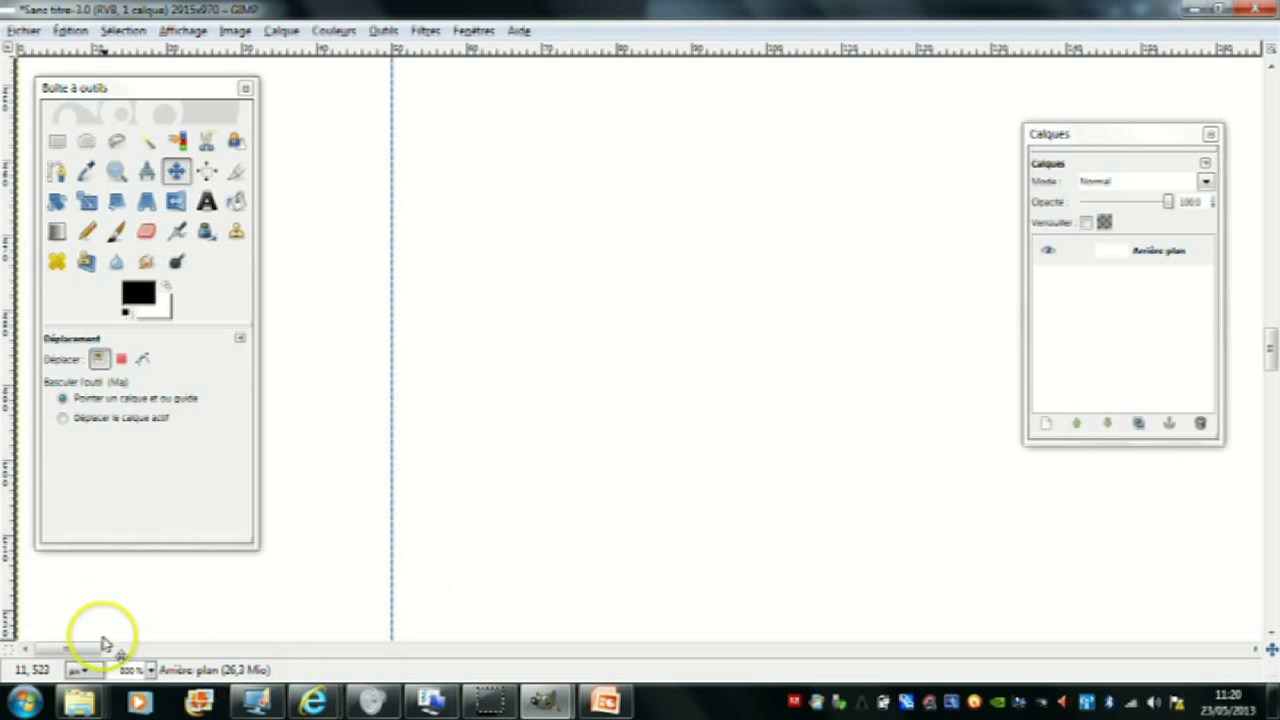
Scroll right and add further vertical guides, including one near 1005 px.
mouse_move(87, 651)
mouse_down()
mouse_move(501, 647)
mouse_move(463, 647)
mouse_up()
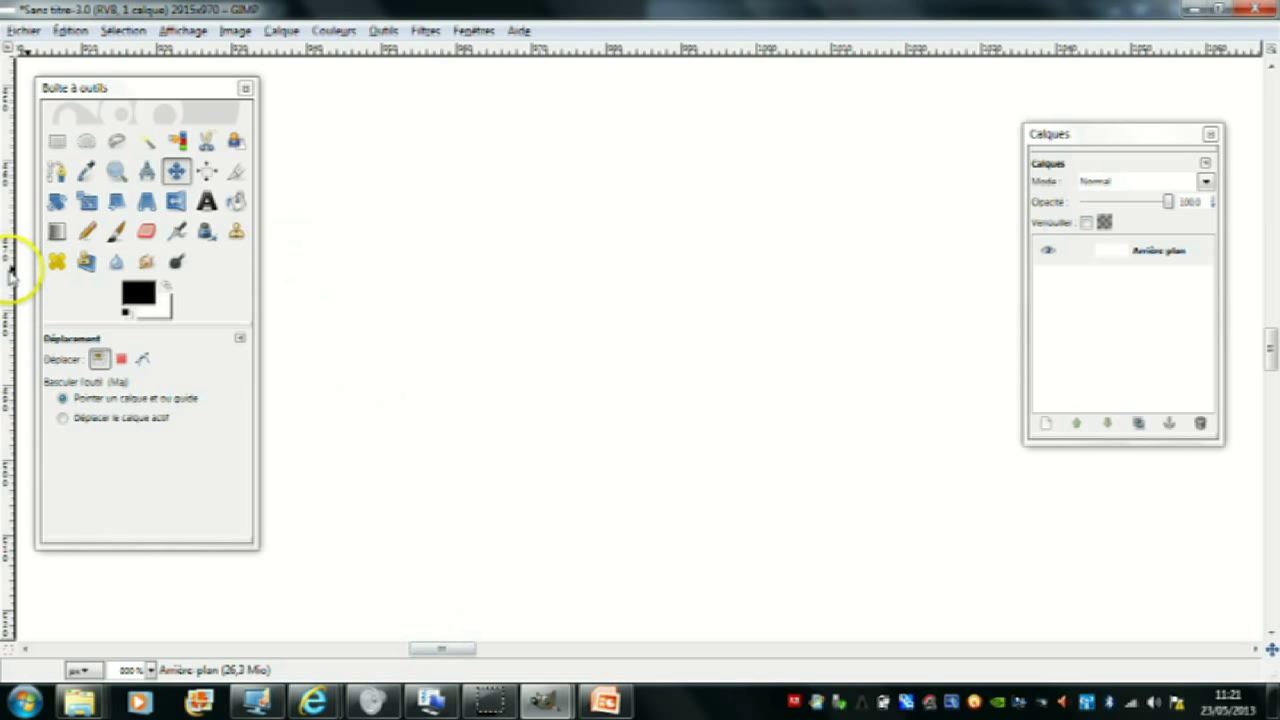
mouse_move(6, 275)
mouse_down()
mouse_move(337, 254)
mouse_move(427, 234)
mouse_up()
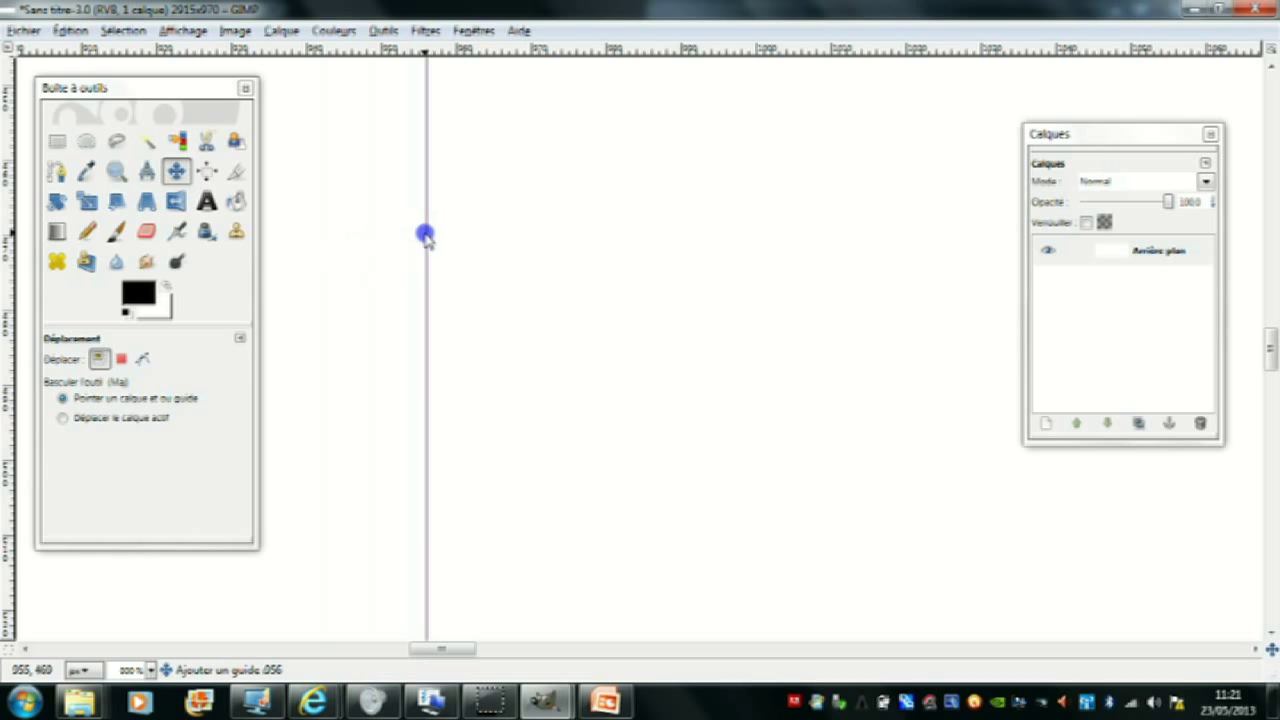
drag(427, 236, 427, 236)
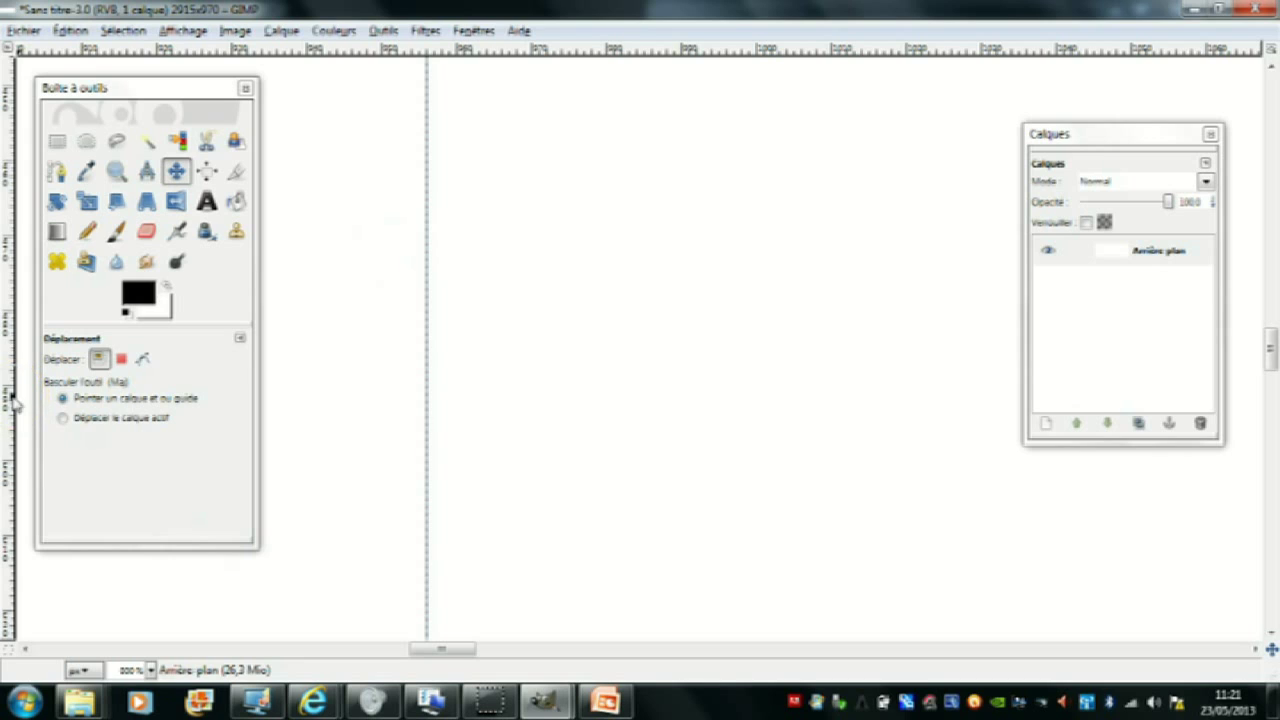
drag(14, 400, 18, 378)
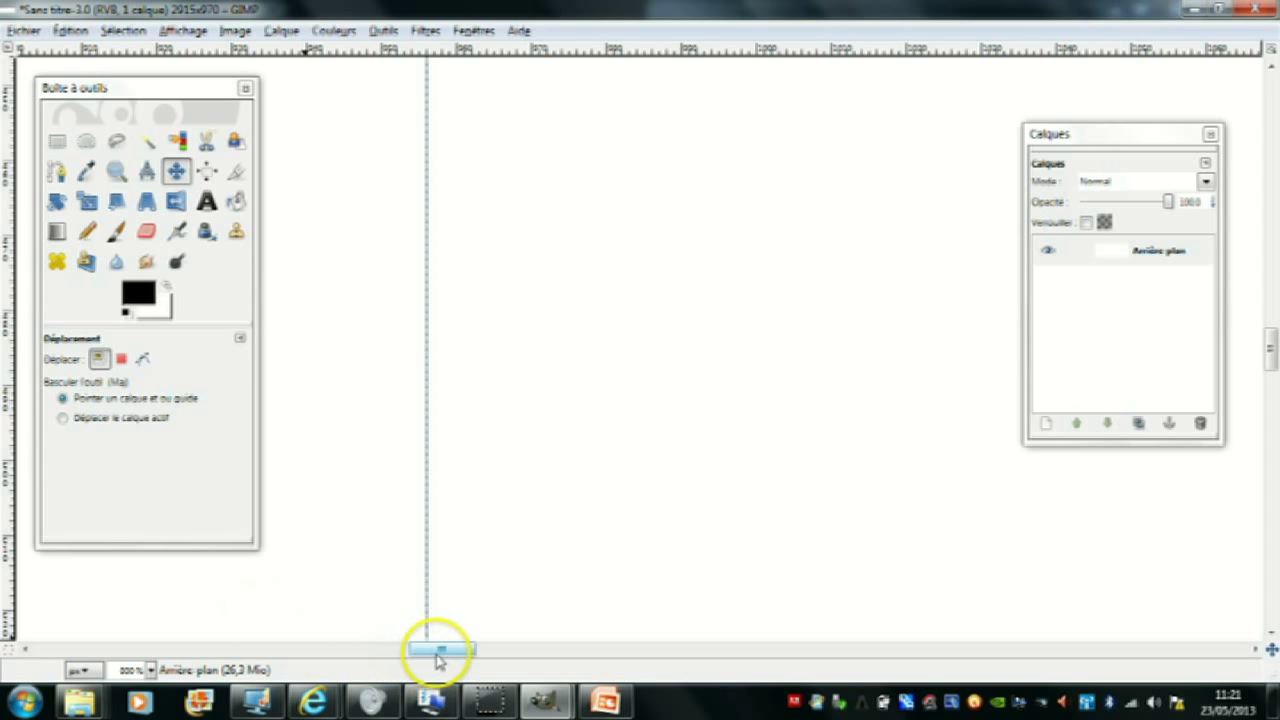
drag(436, 655, 456, 651)
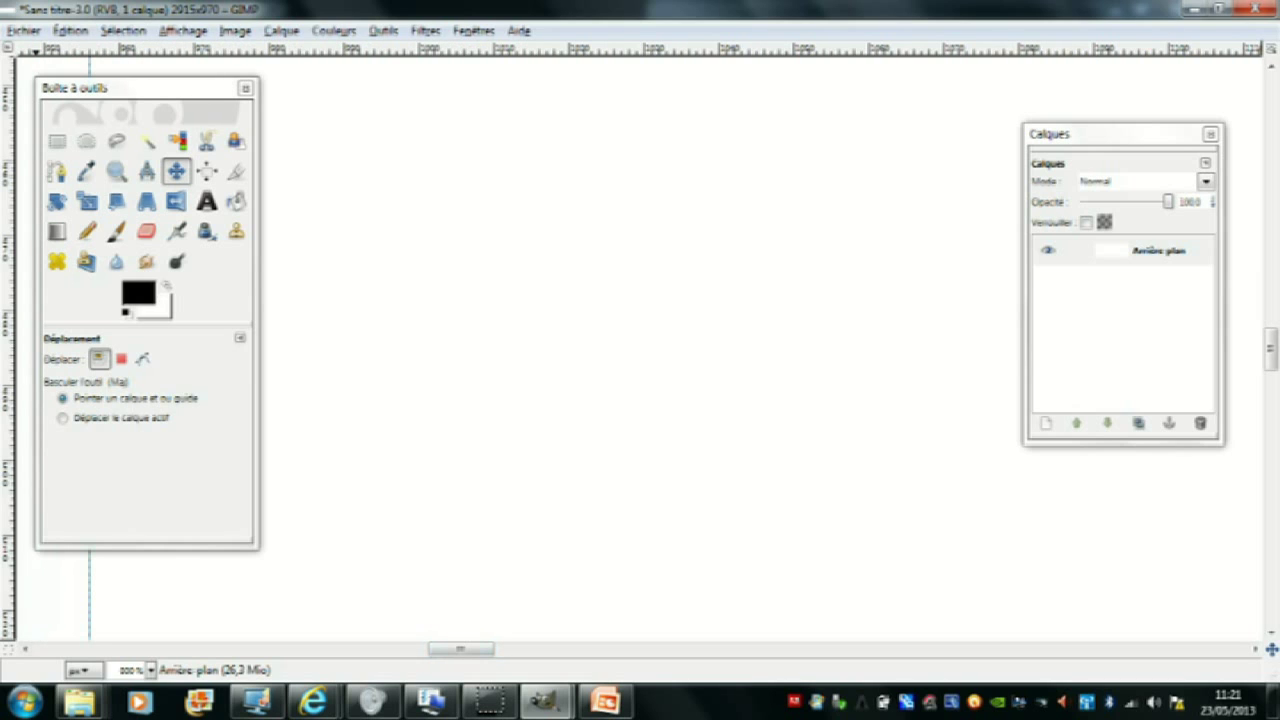
mouse_move(9, 346)
mouse_down()
mouse_move(238, 345)
mouse_move(466, 315)
mouse_up()
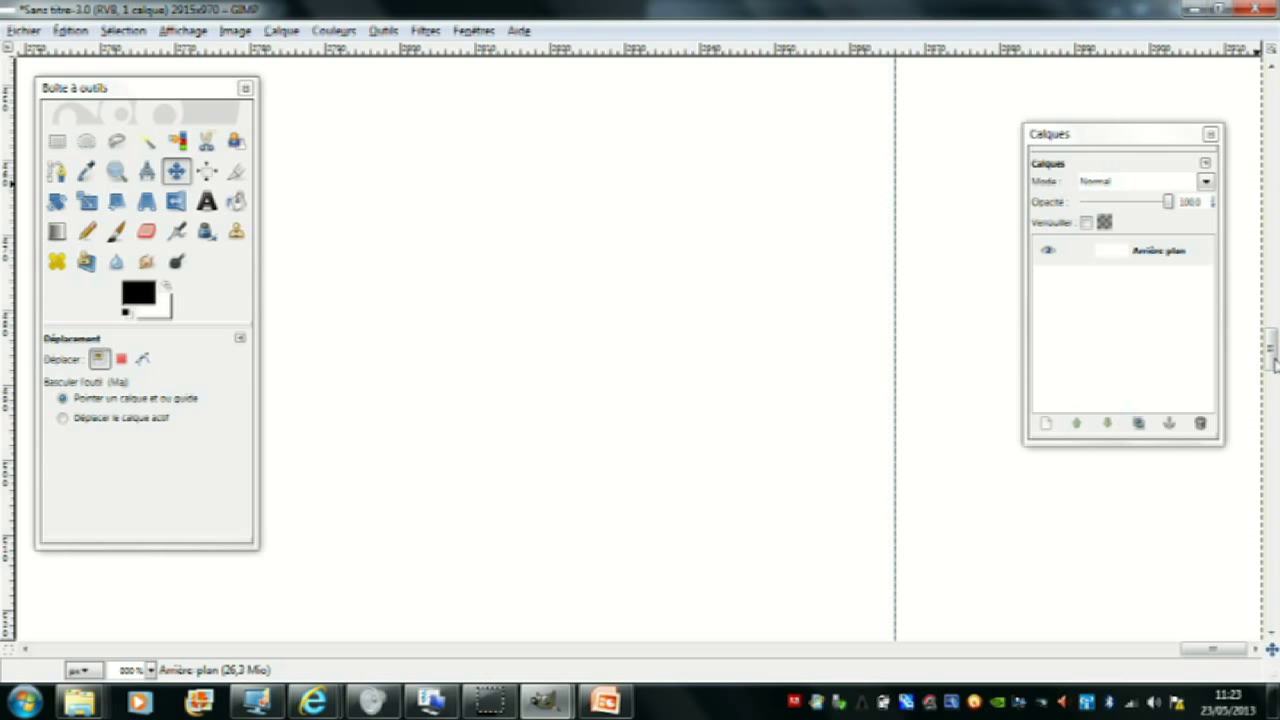
Scroll down and drag a horizontal guide from the top ruler to about 780 px.
drag(1274, 362, 1264, 100)
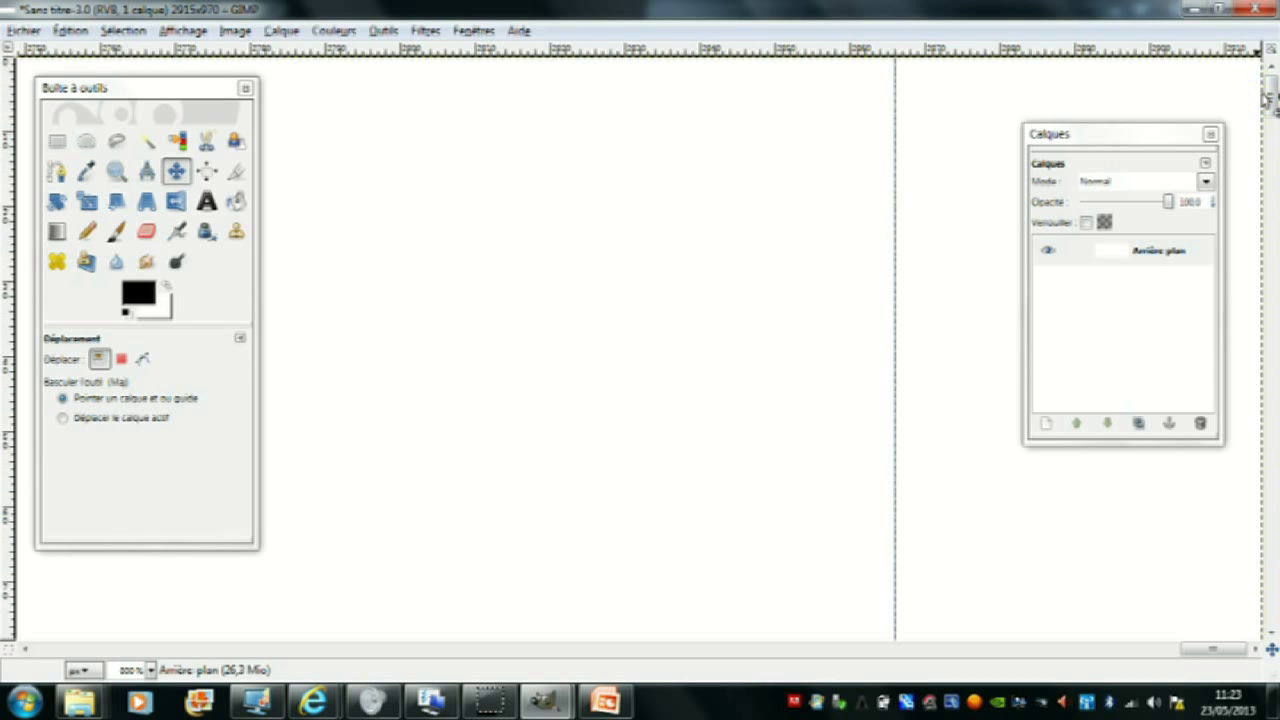
drag(1266, 97, 1272, 164)
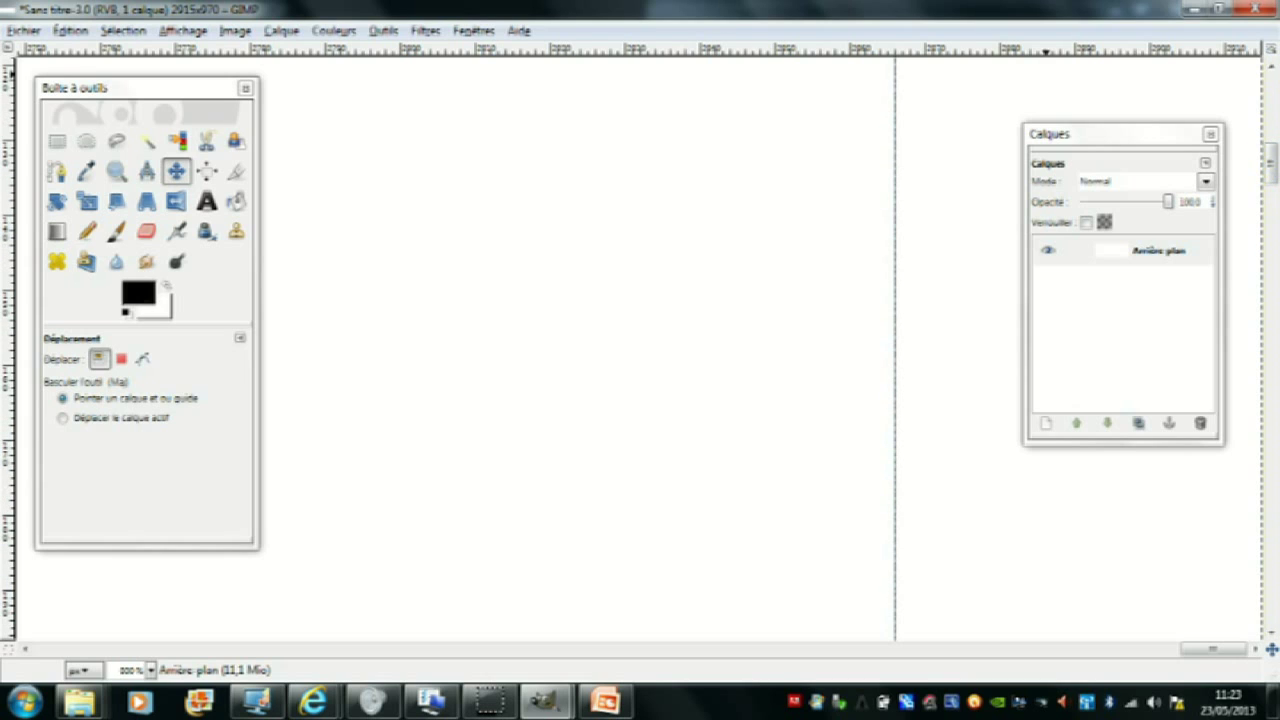
mouse_move(686, 48)
mouse_down()
mouse_move(652, 232)
mouse_move(600, 380)
mouse_move(580, 532)
mouse_up()
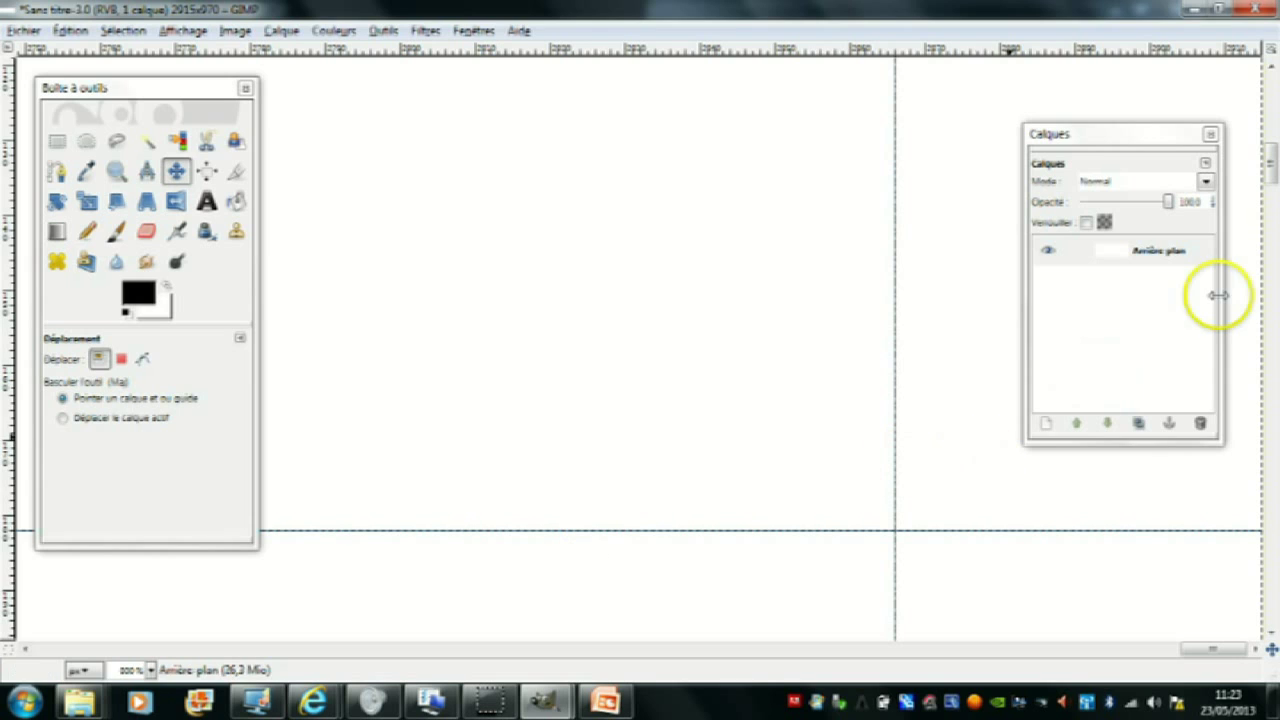
drag(1270, 160, 1273, 450)
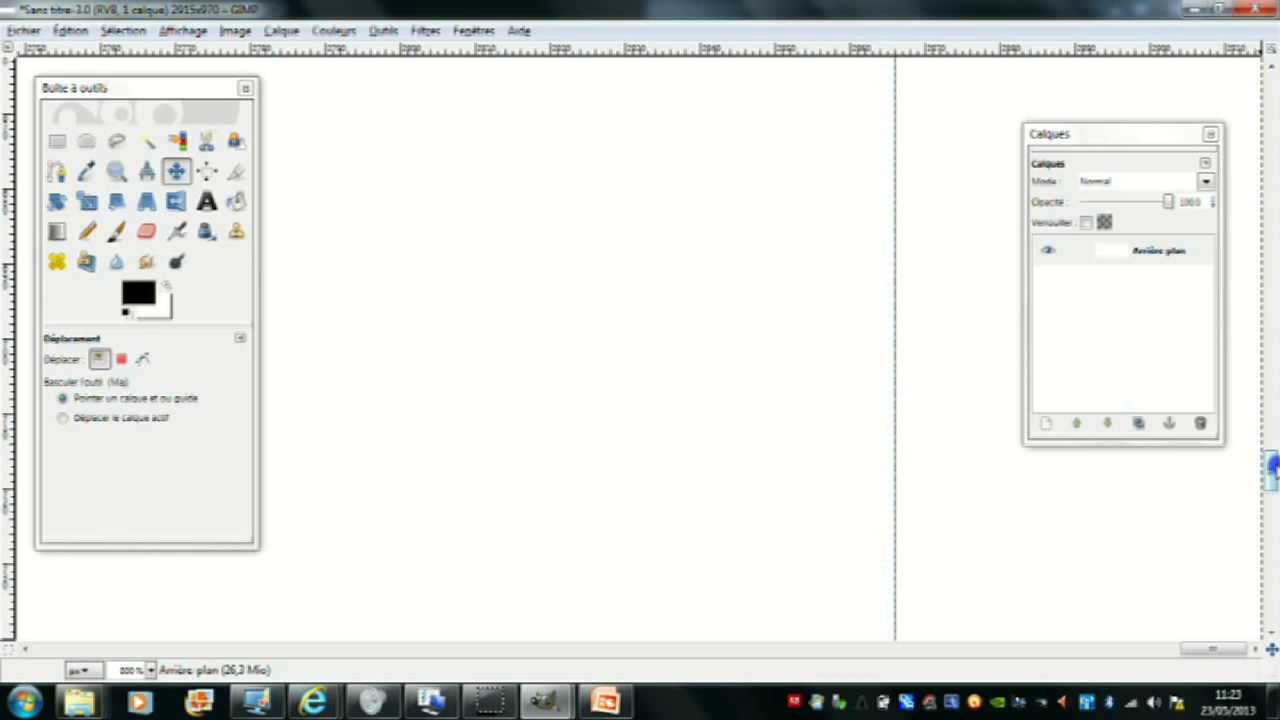
drag(1272, 472, 1272, 497)
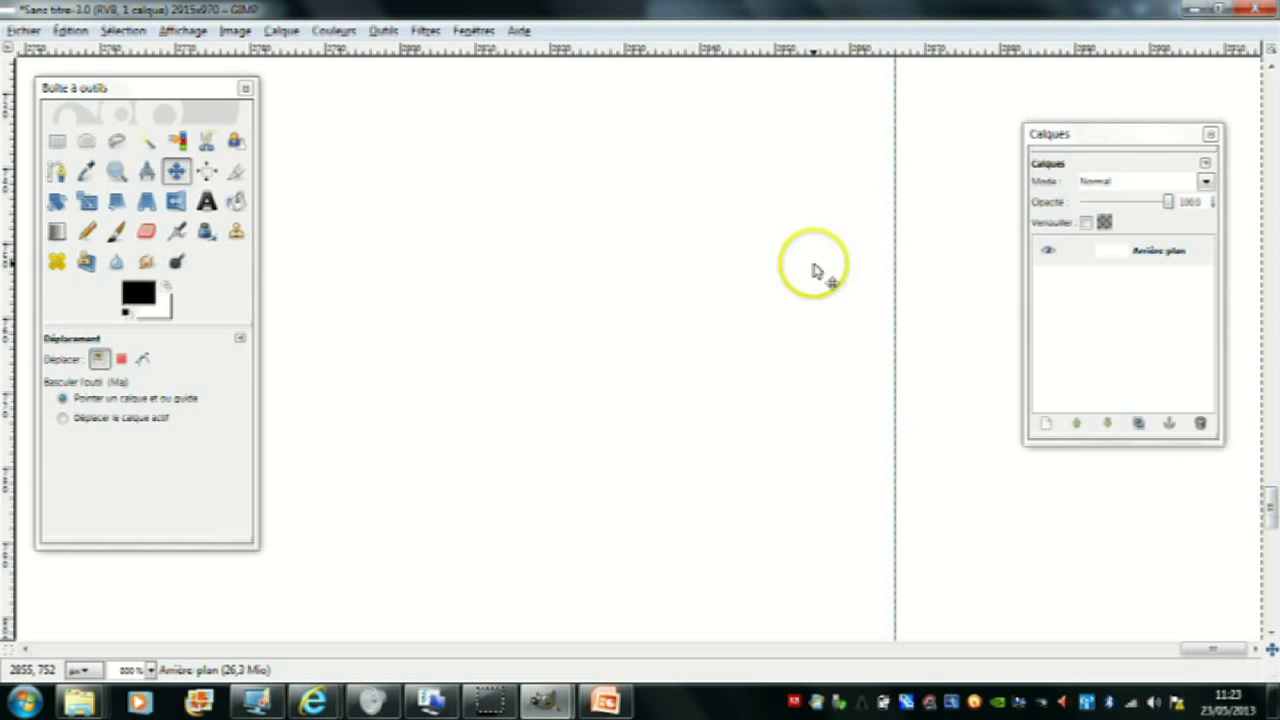
mouse_move(658, 50)
mouse_down()
mouse_move(540, 551)
mouse_move(541, 536)
mouse_up()
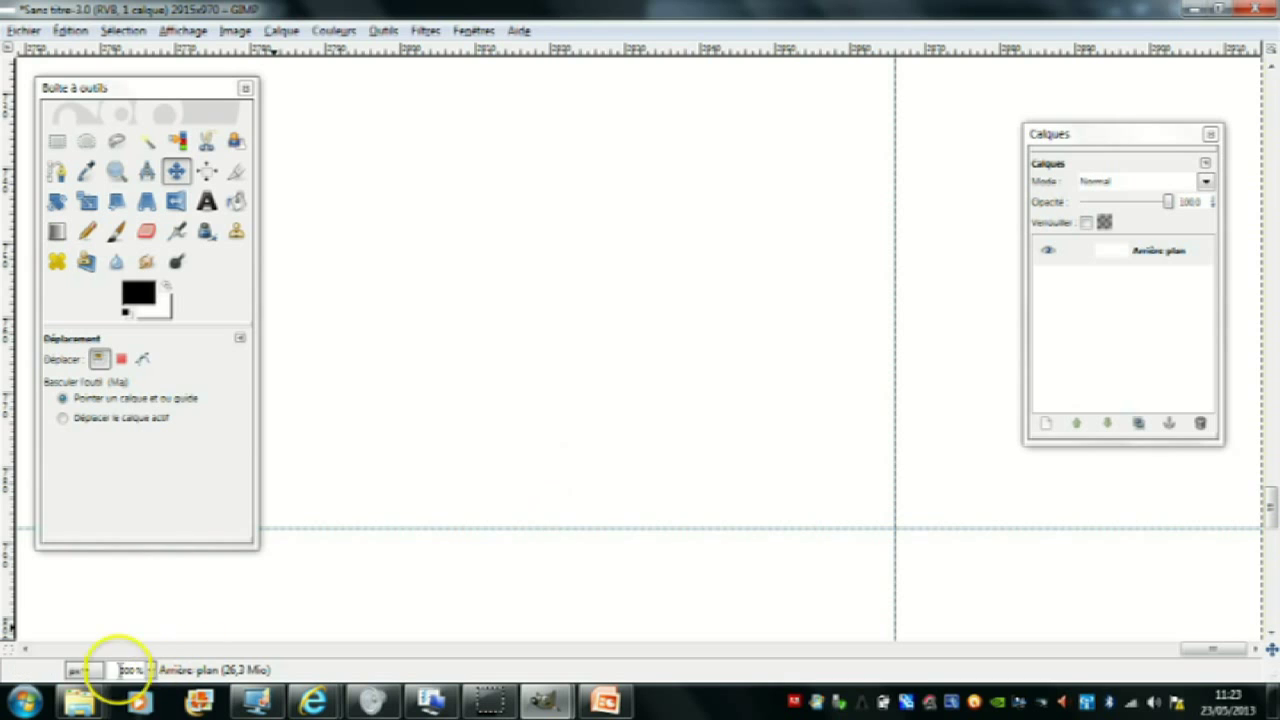
Zoom out to 50%, then 25%, so the whole 2915×970 canvas and guides show.
click(150, 670)
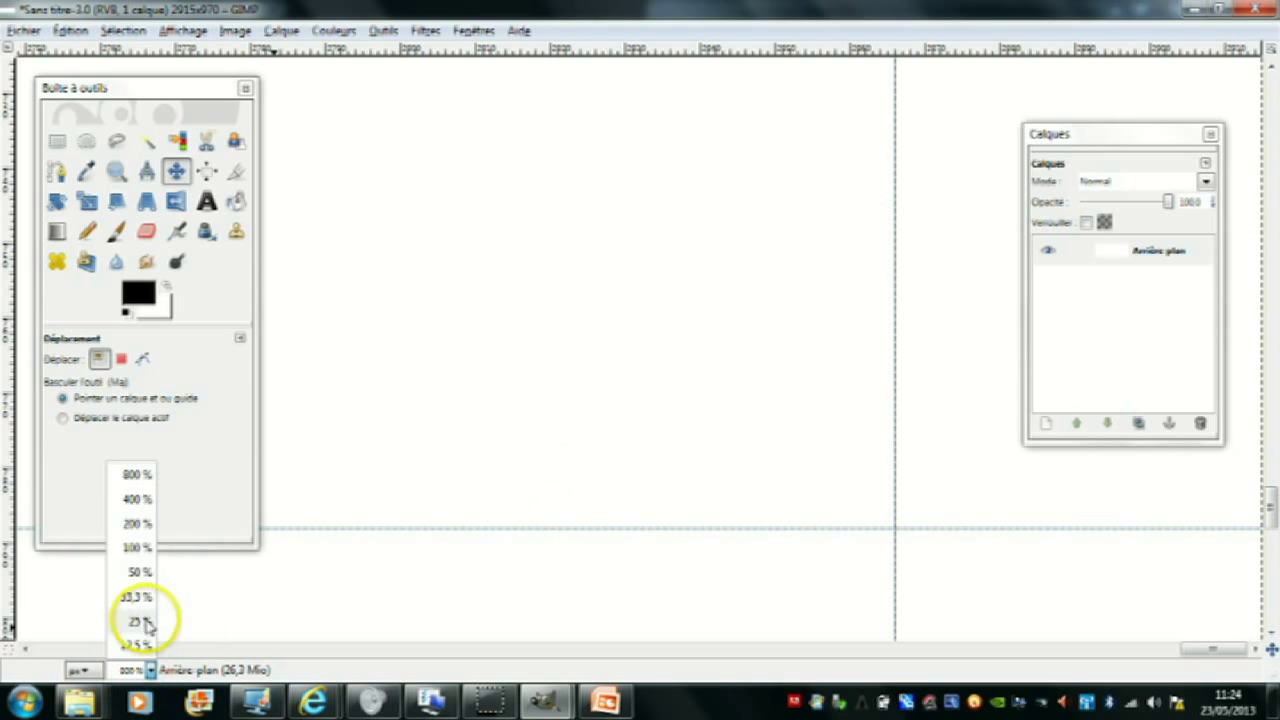
click(142, 572)
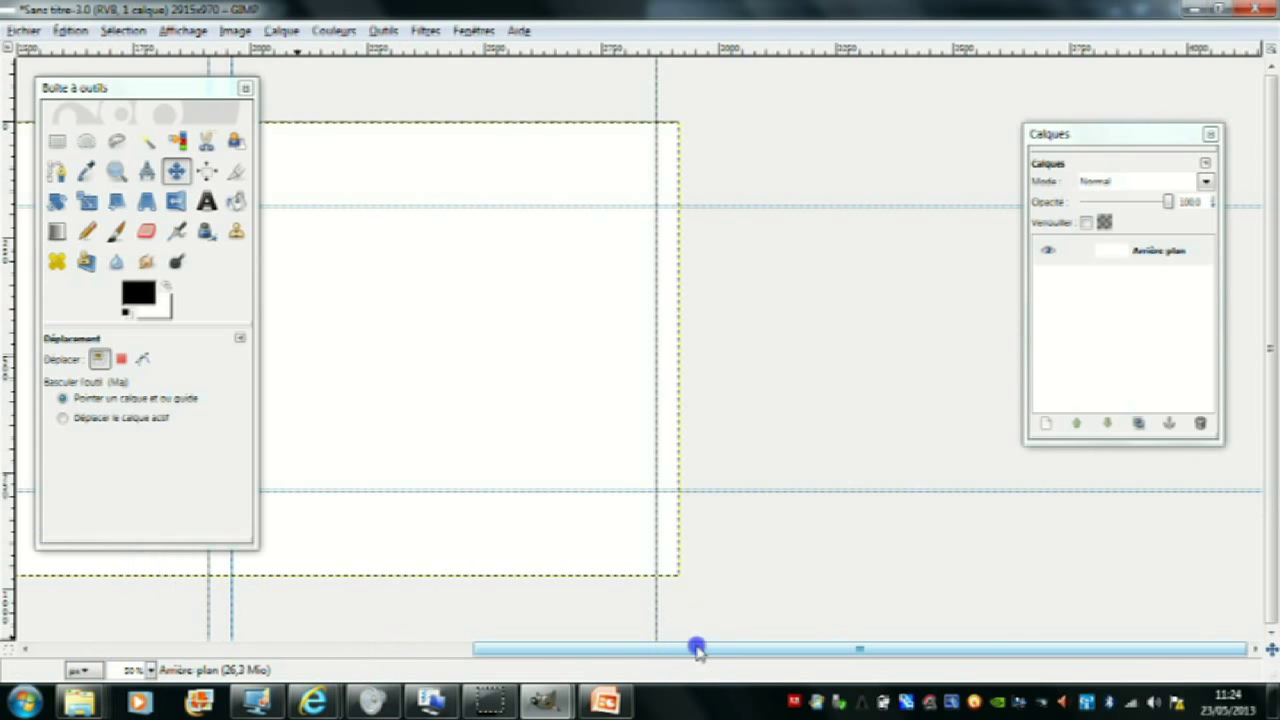
drag(697, 648, 373, 657)
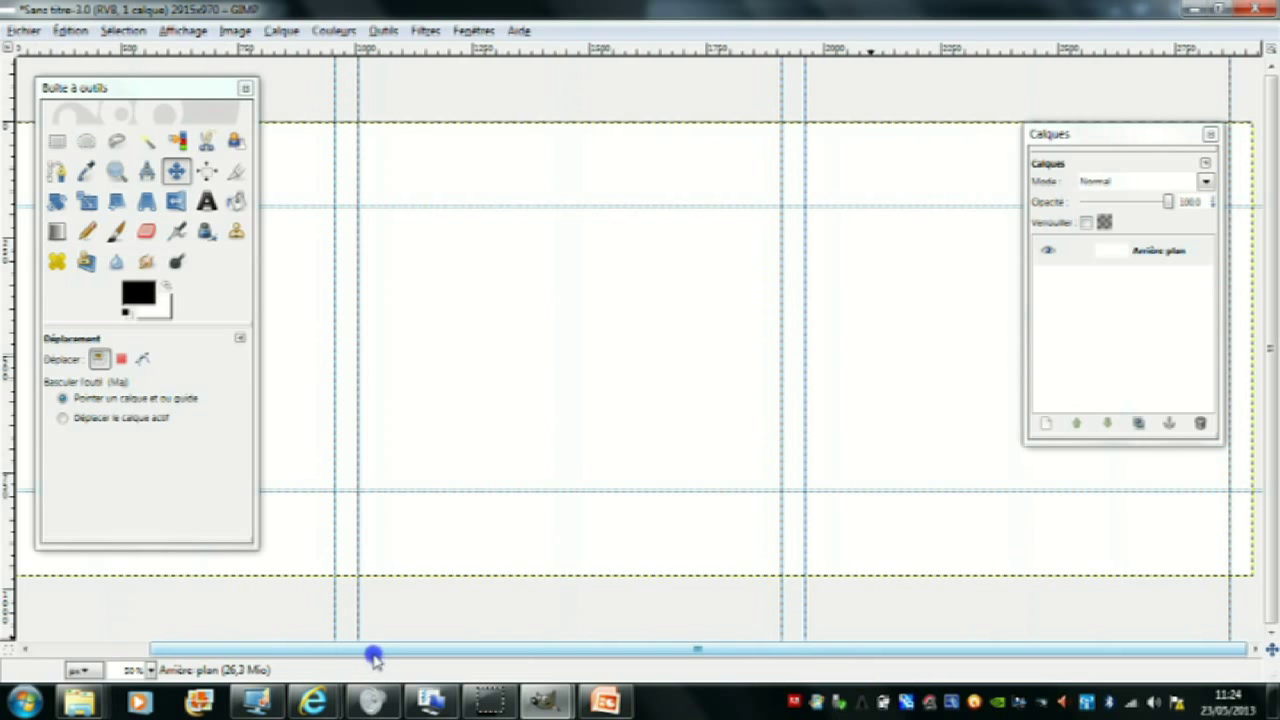
click(150, 670)
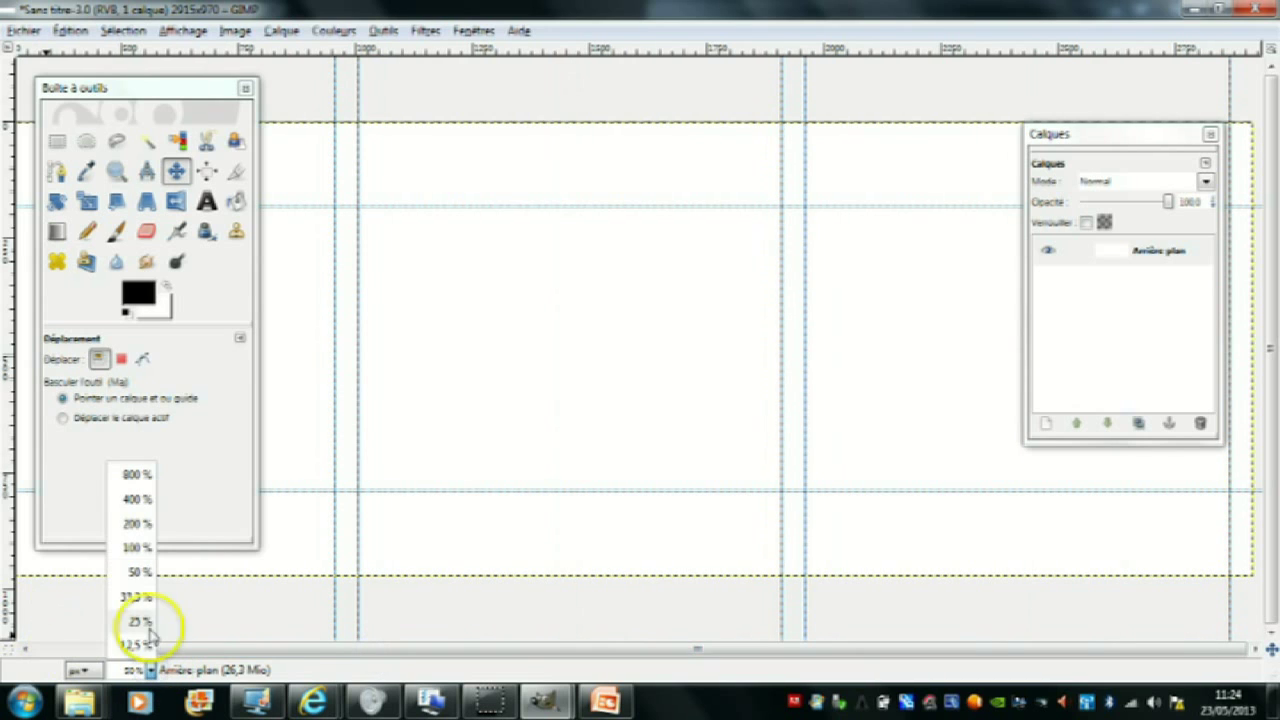
click(140, 621)
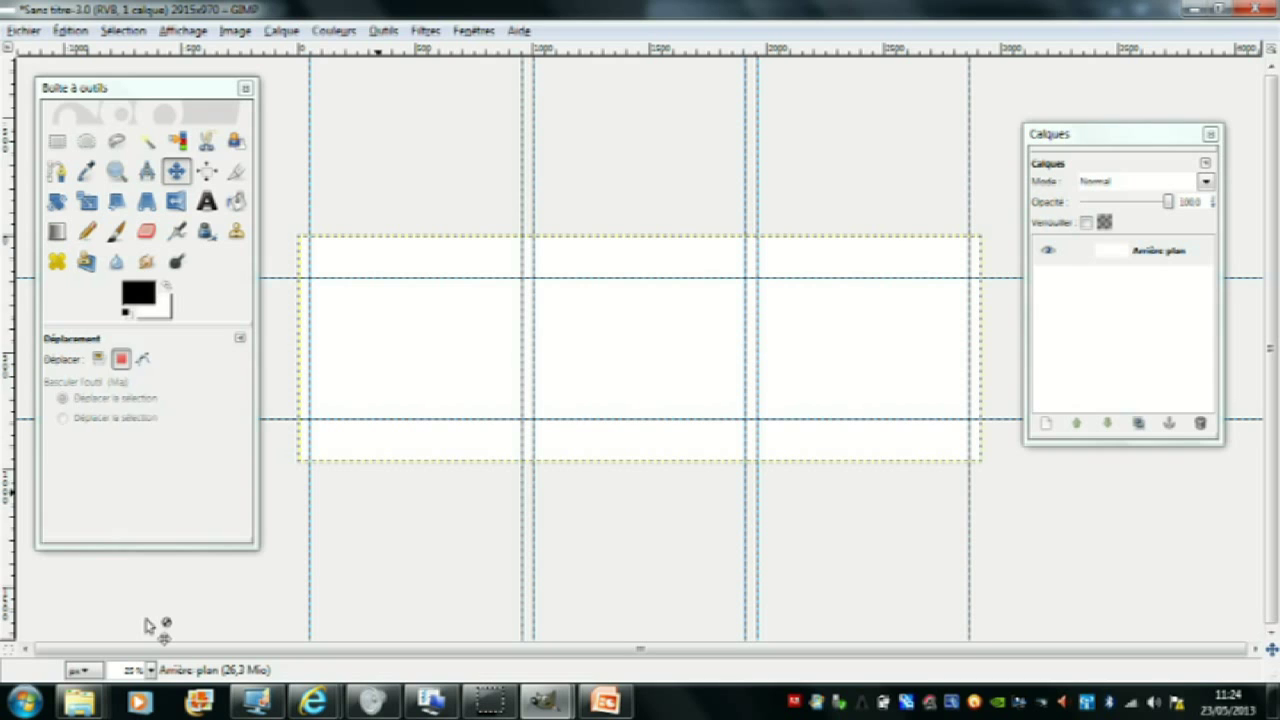
Open the three flower JPGs from the fleurs folder.
click(30, 32)
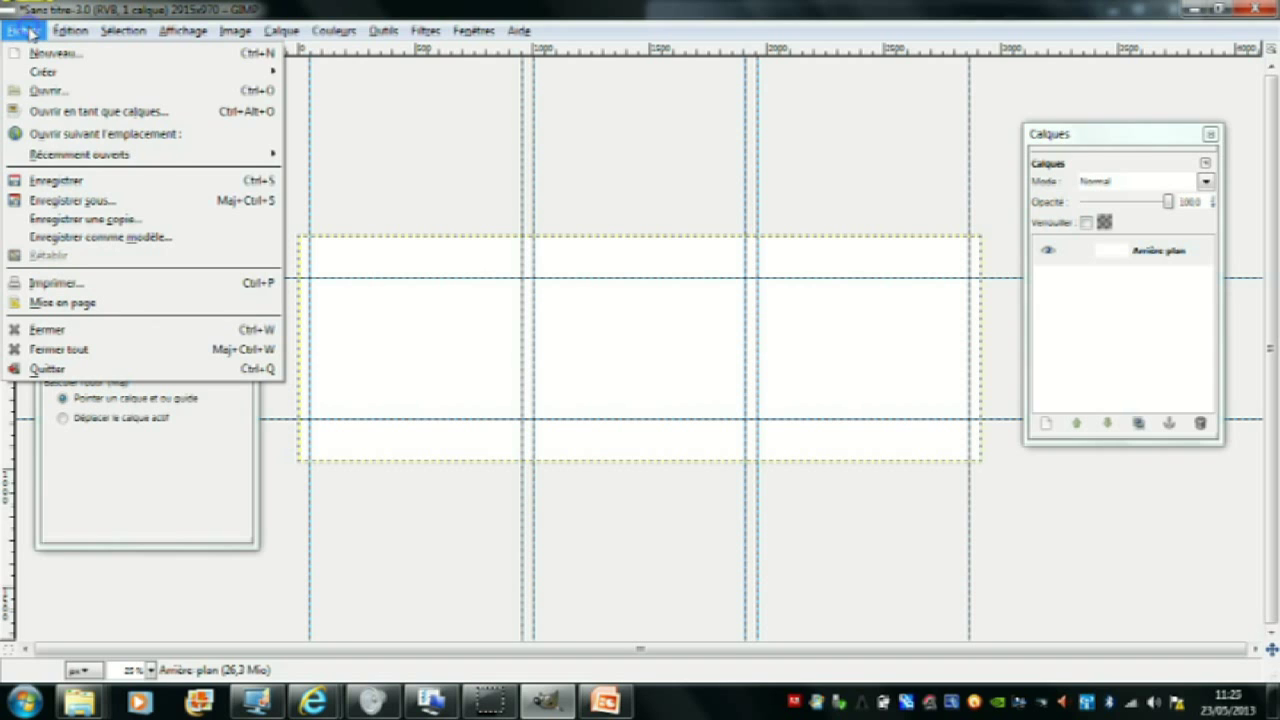
click(50, 91)
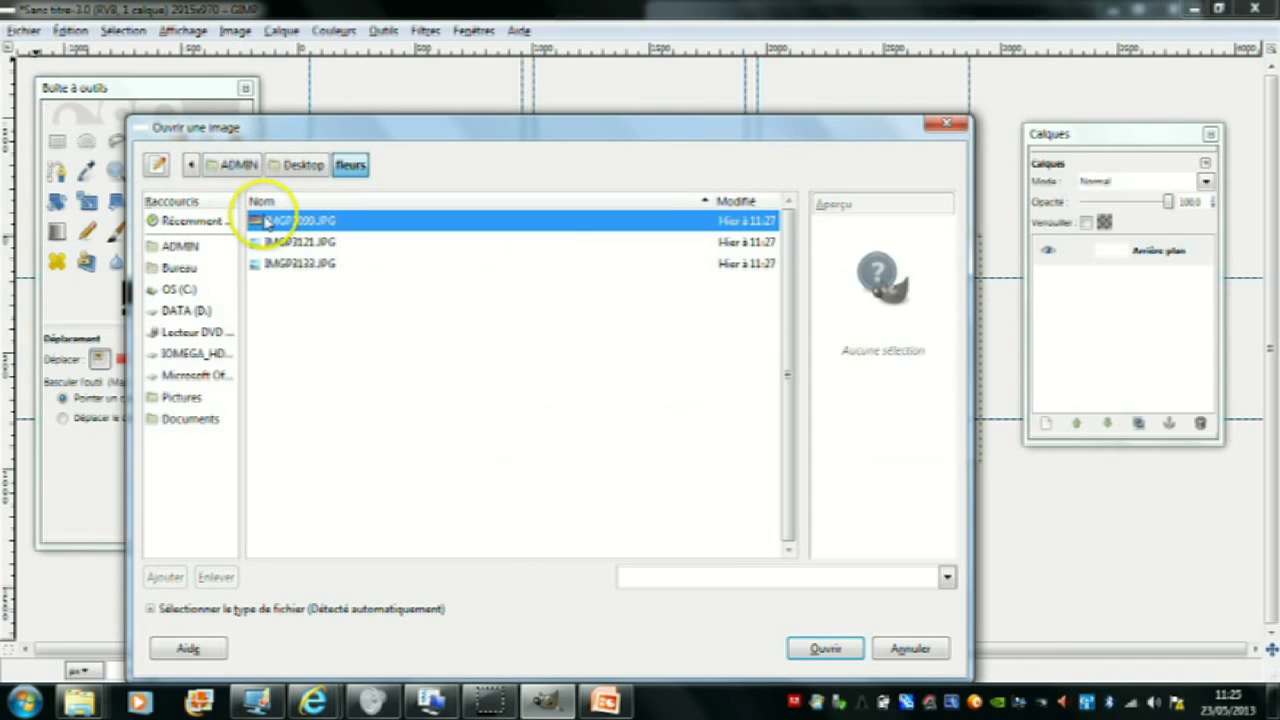
shift+click(288, 264)
click(820, 648)
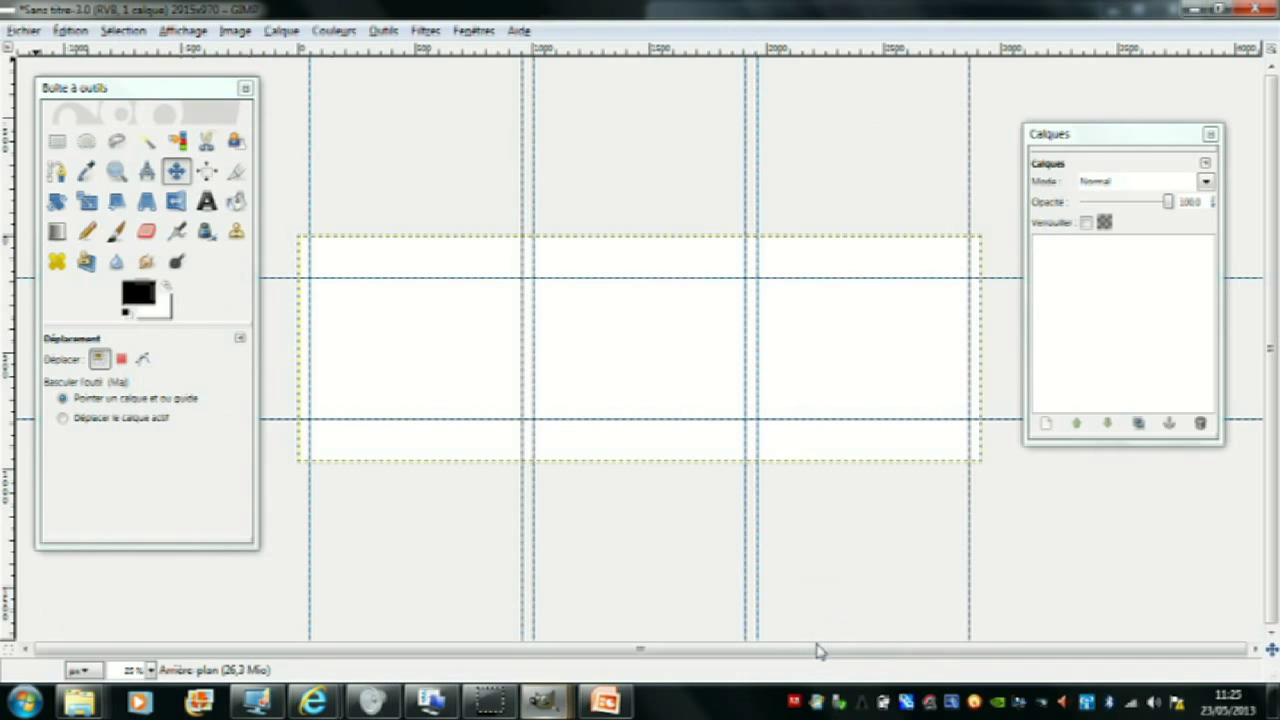
Bring the hyacinth-field photo to the front and maximise its window.
click(481, 31)
click(503, 119)
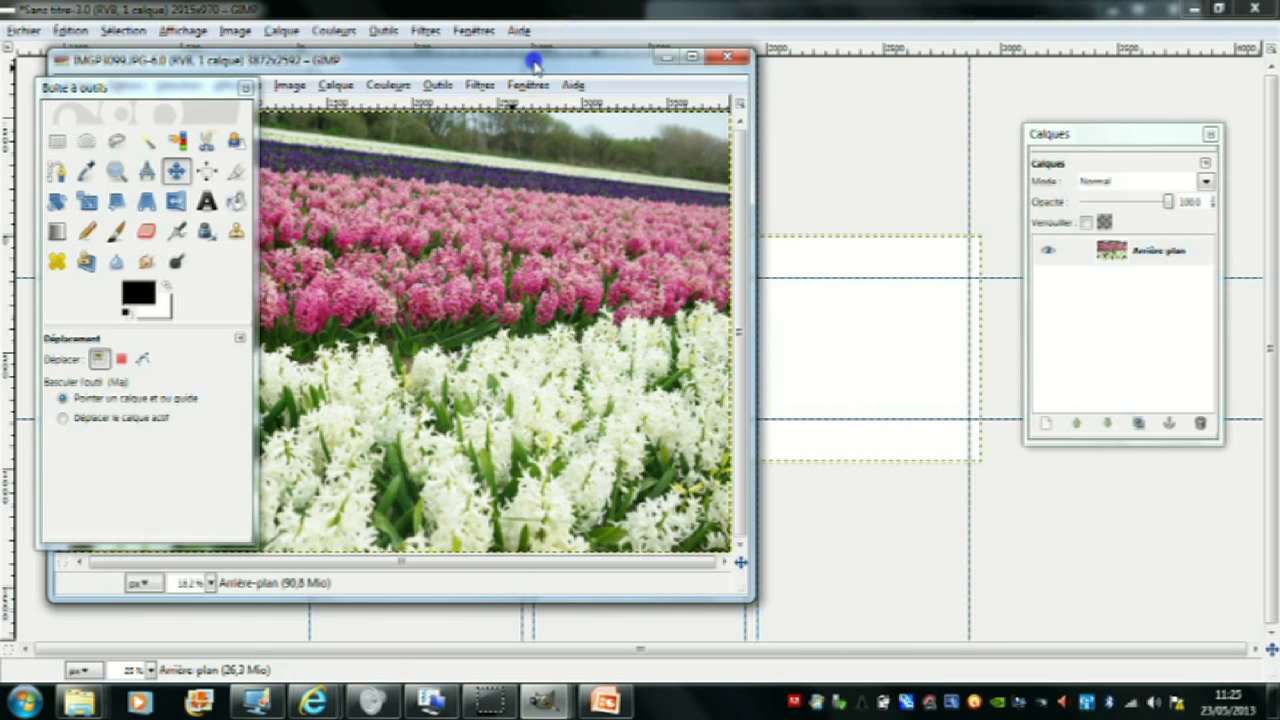
drag(535, 63, 663, 91)
click(826, 90)
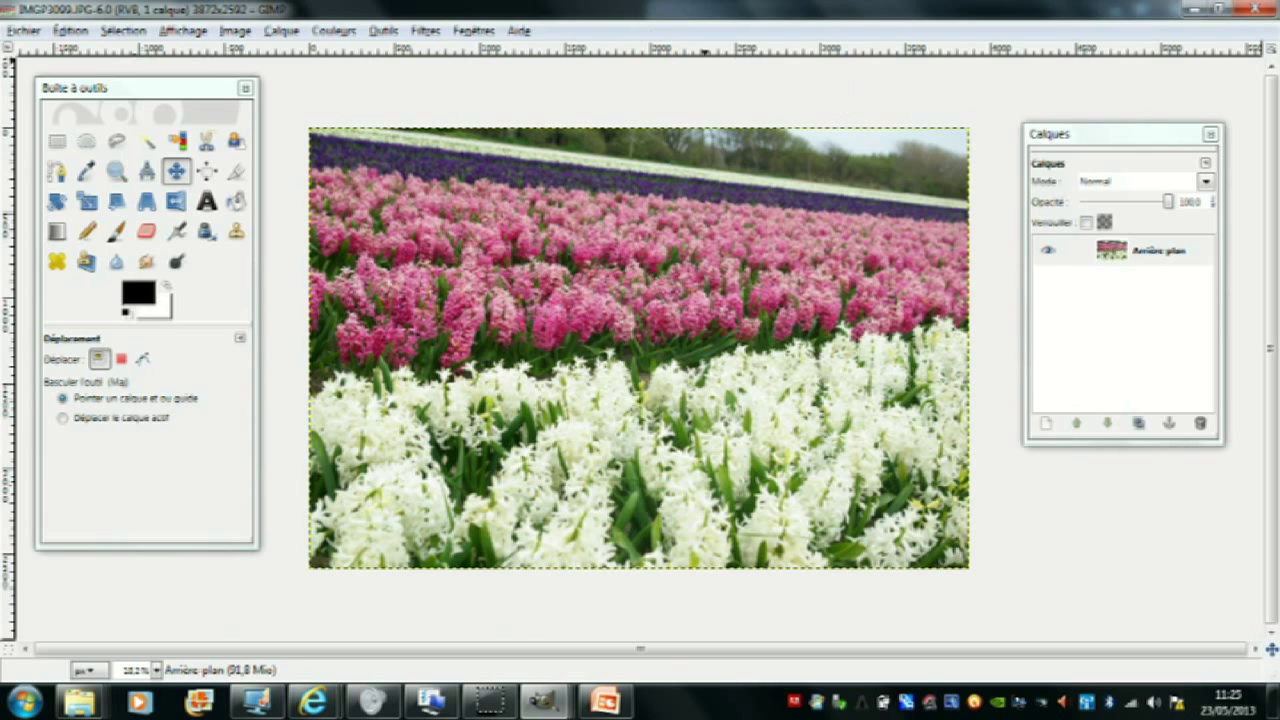
Scale IMGP3099.JPG from 3872×2592 down to width 905 (905×606 pixels).
click(240, 31)
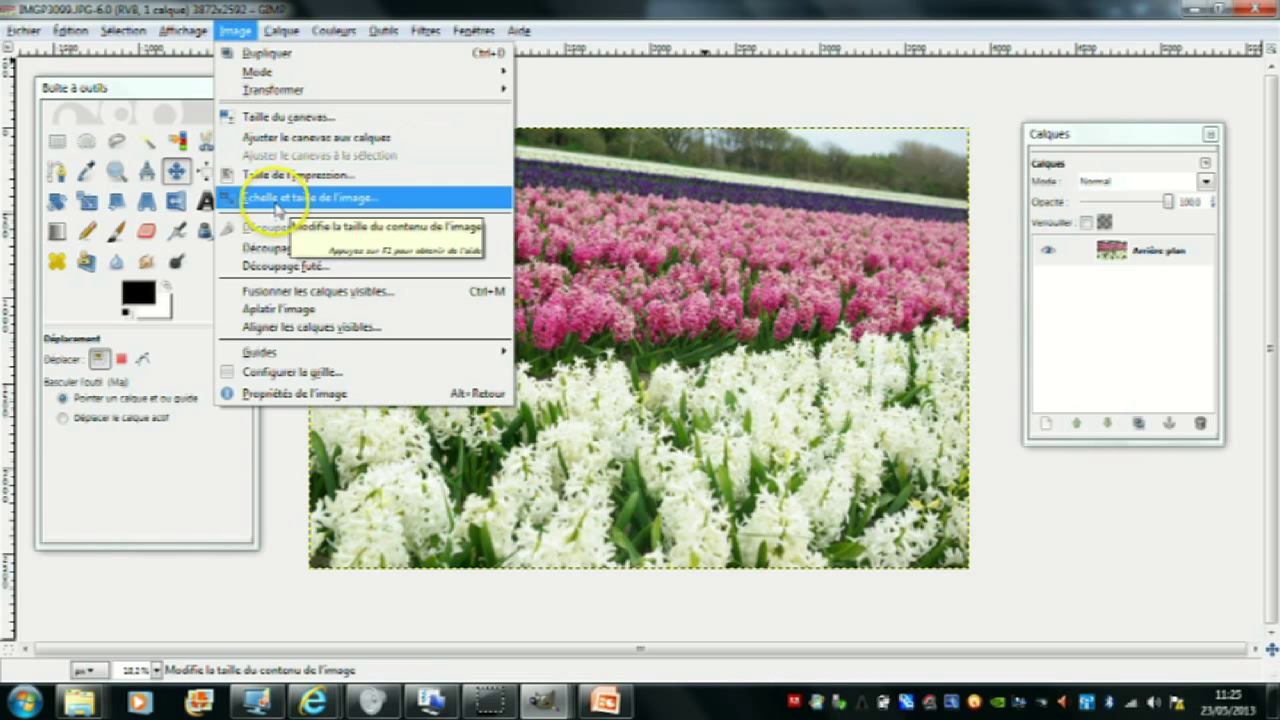
click(276, 198)
click(256, 221)
text(905)
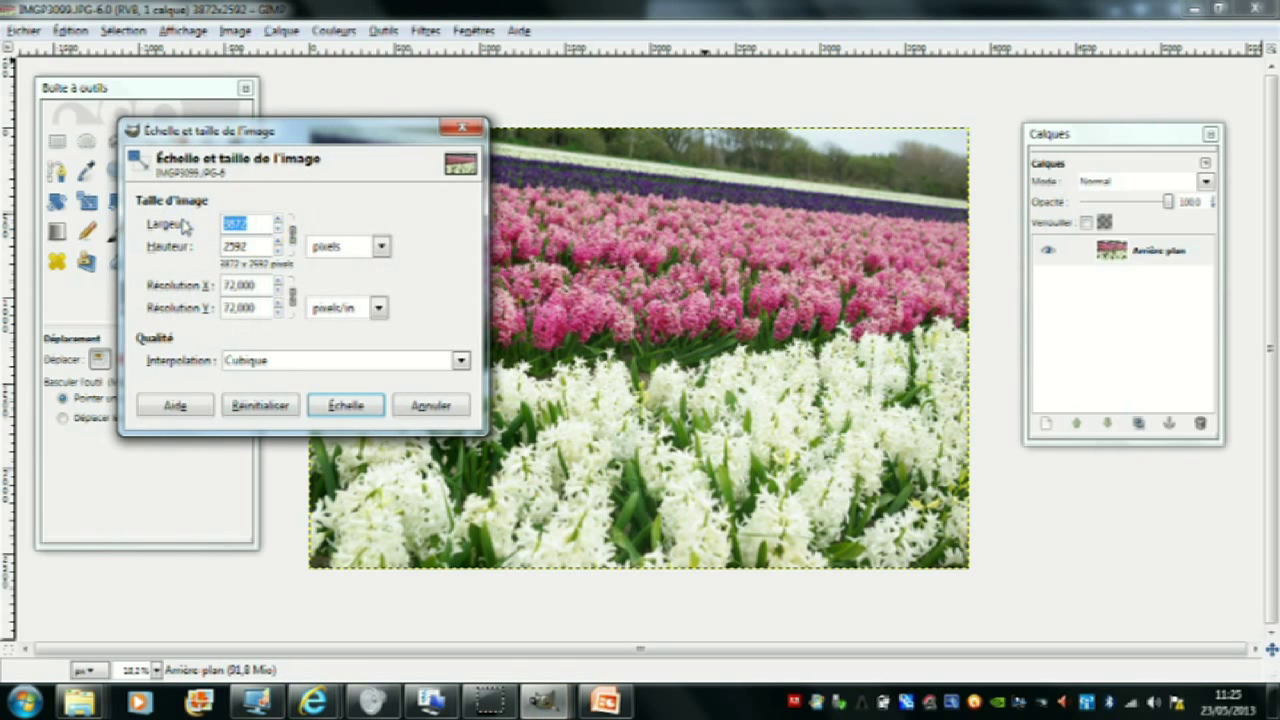
click(346, 405)
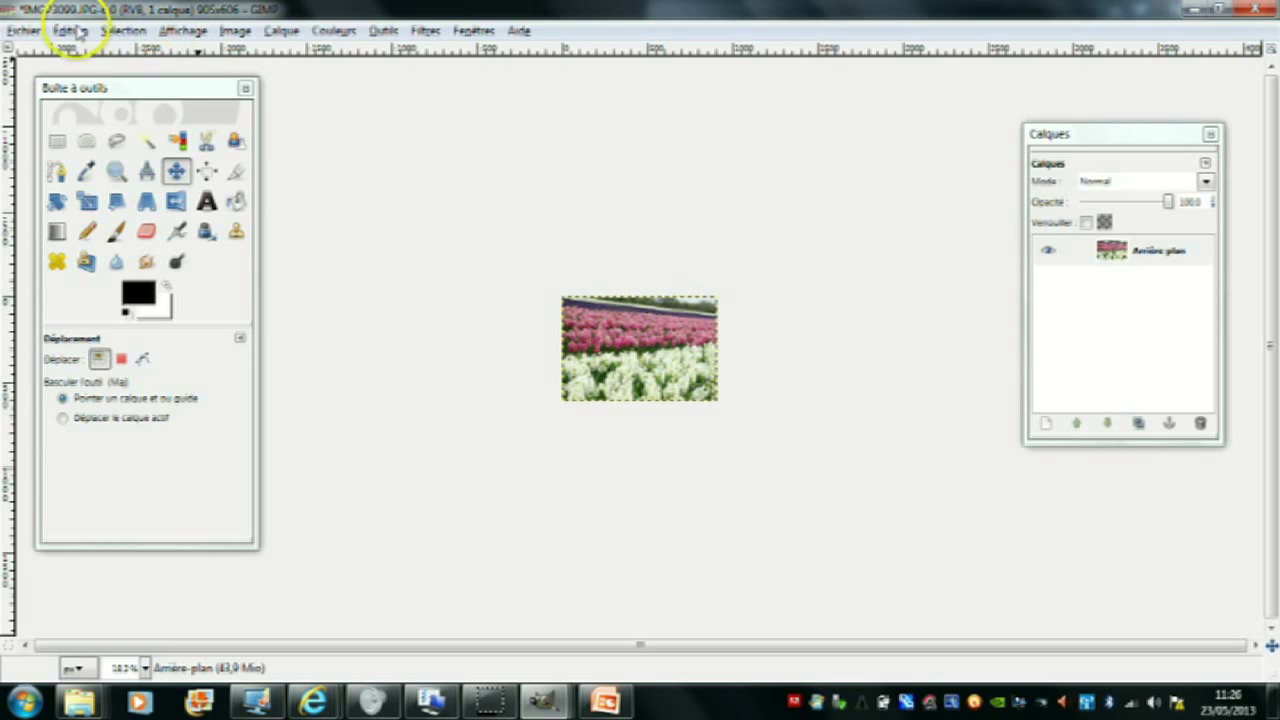
Copy the 905×606 hyacinth photo with Édition > Copier.
click(70, 30)
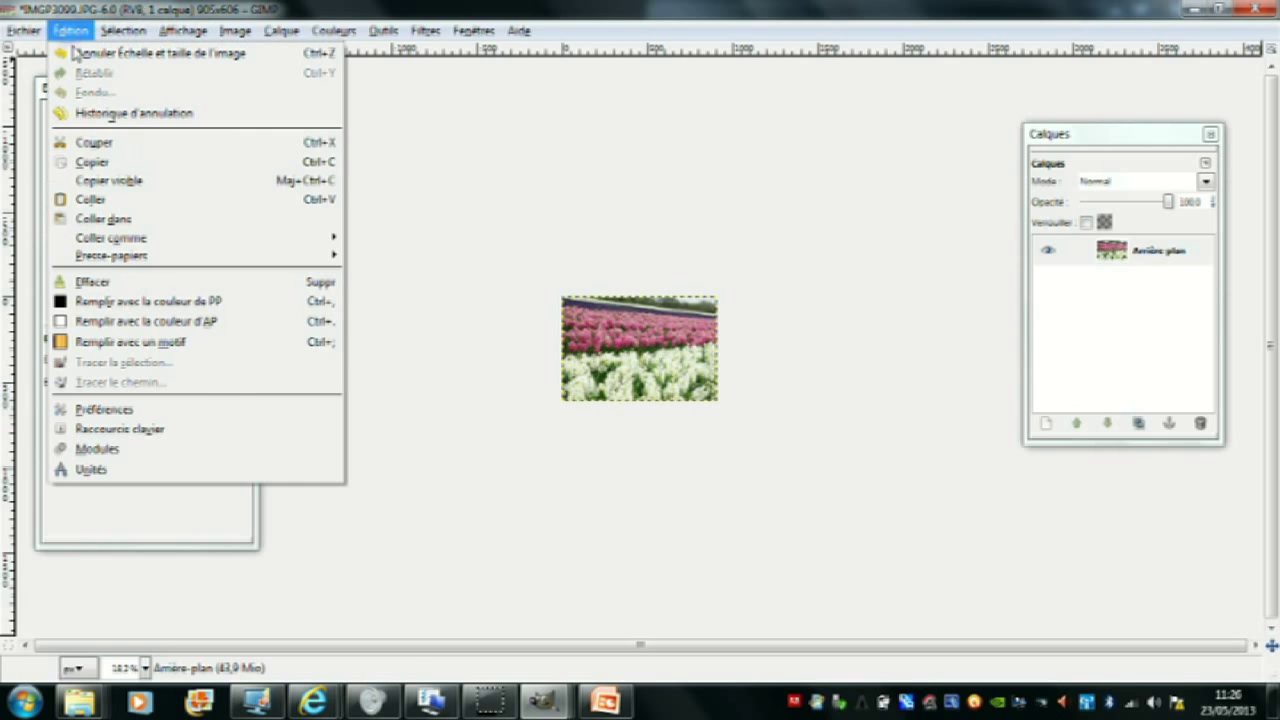
click(97, 166)
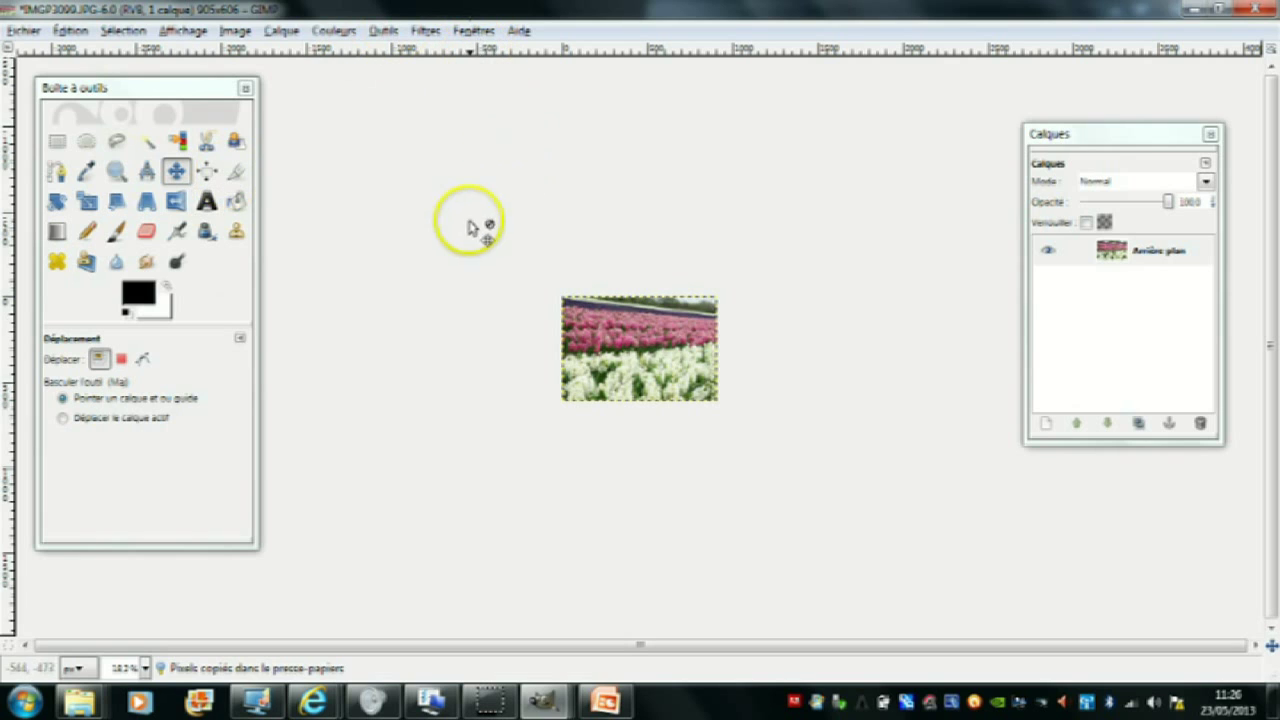
click(474, 31)
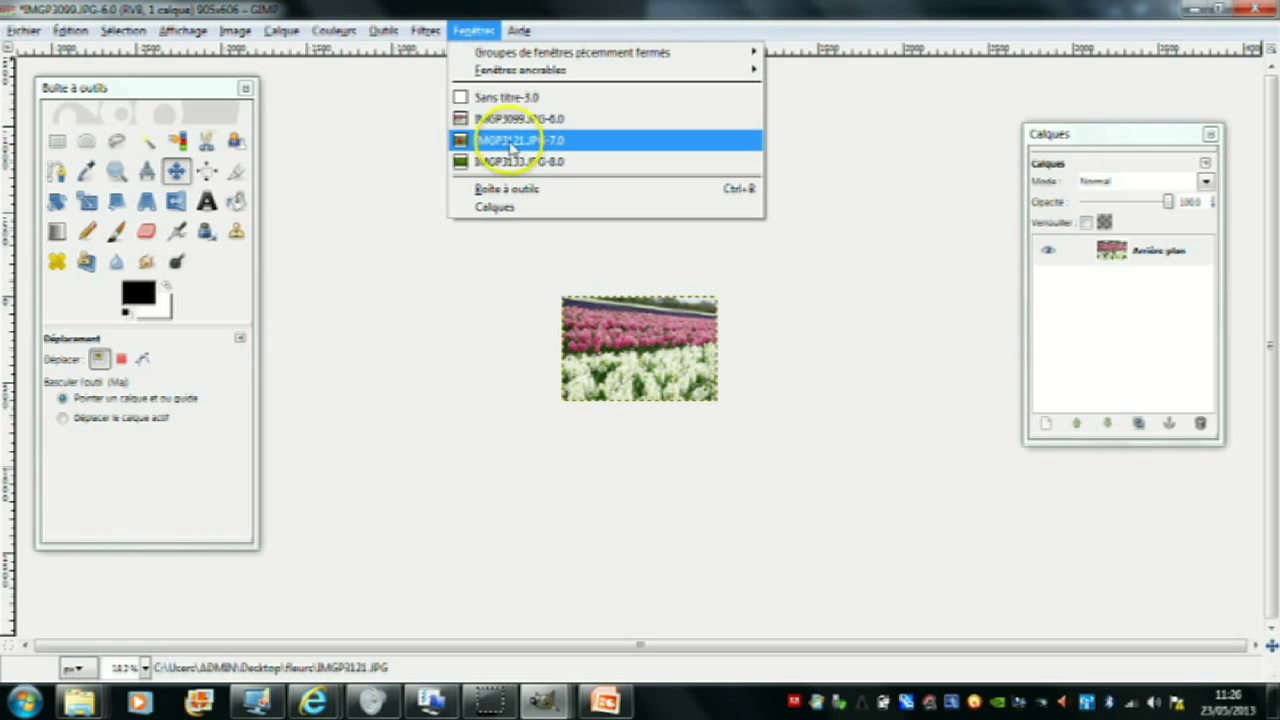
In Sans titre with guide snapping on, paste the hyacinth as a new layer into the left slot.
click(508, 97)
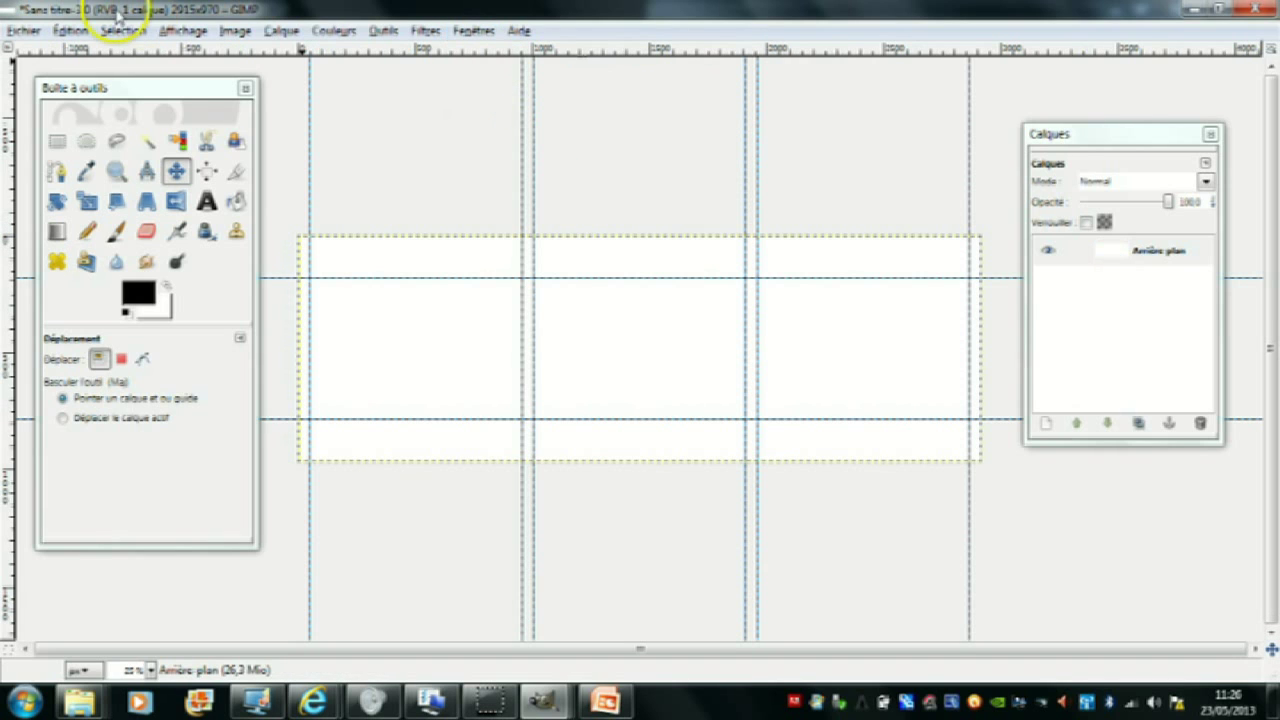
click(178, 33)
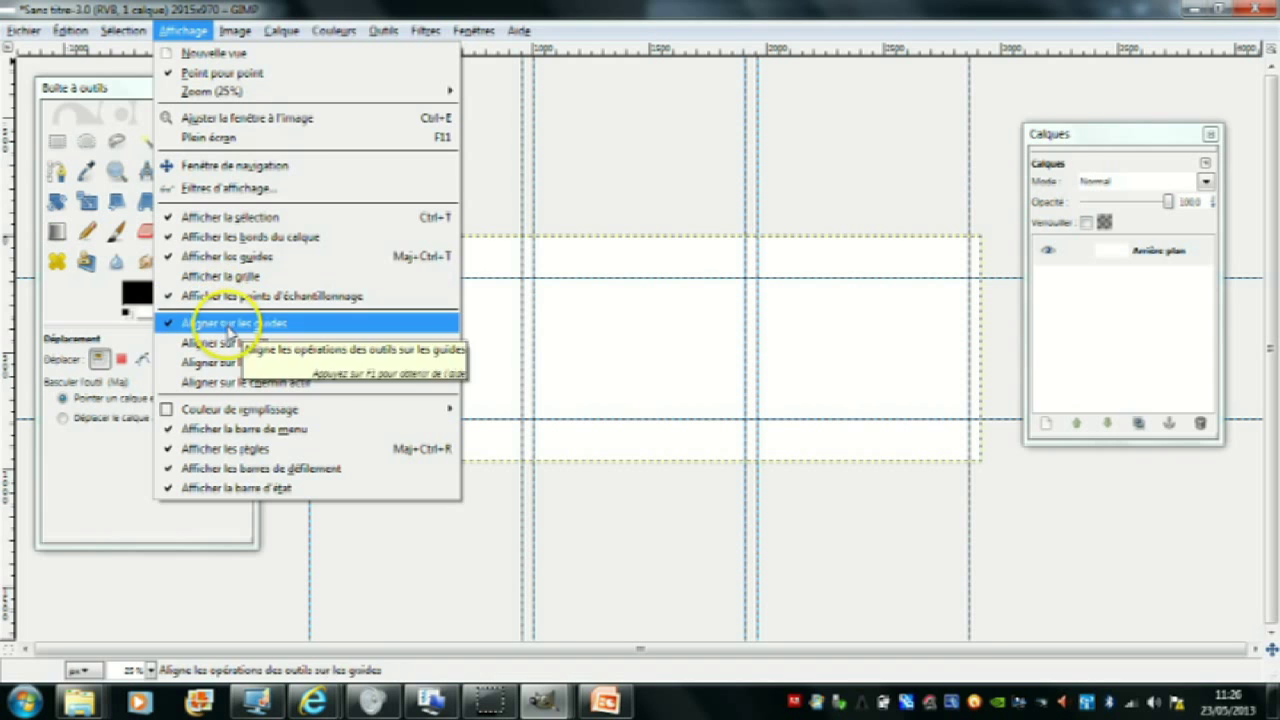
click(70, 31)
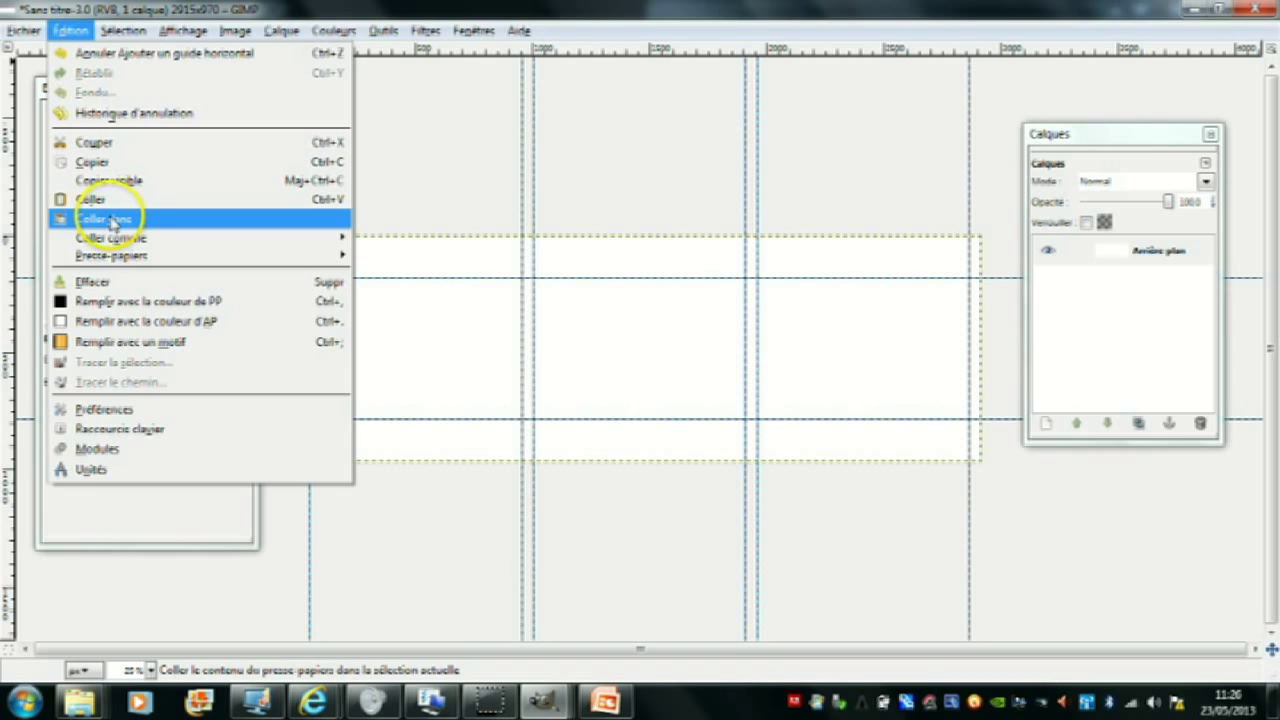
mouse_move(110, 238)
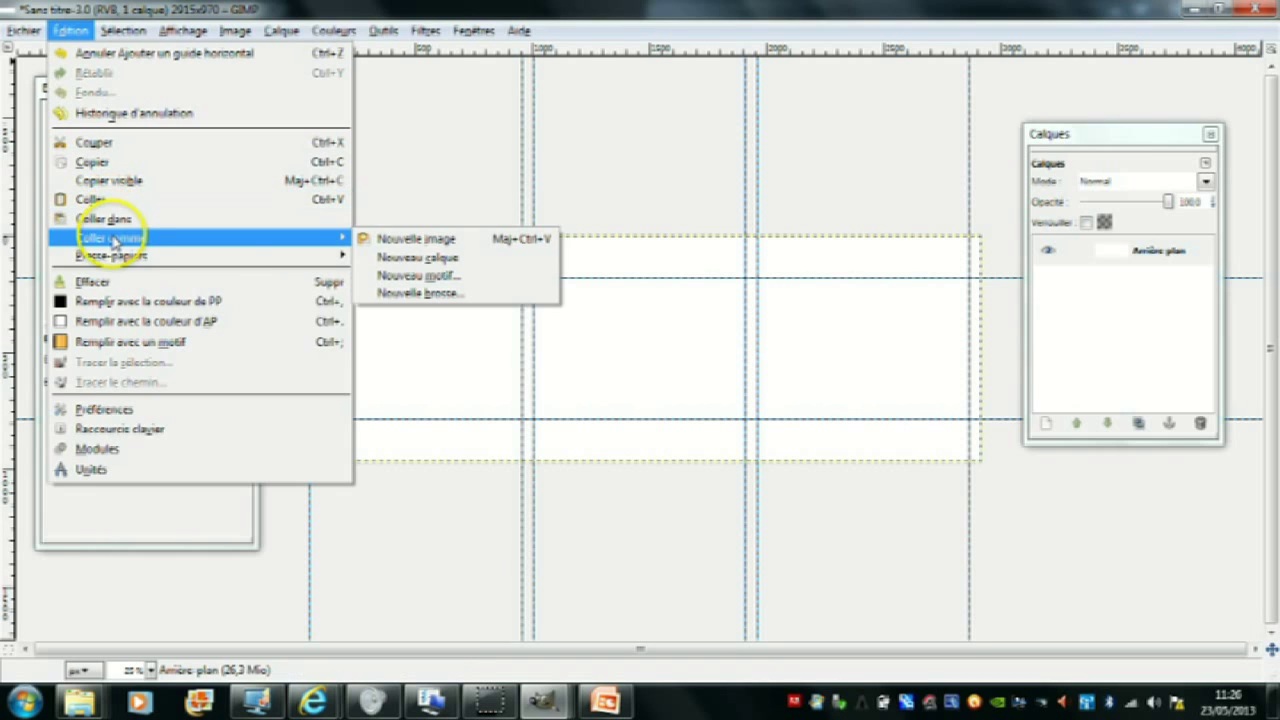
click(425, 257)
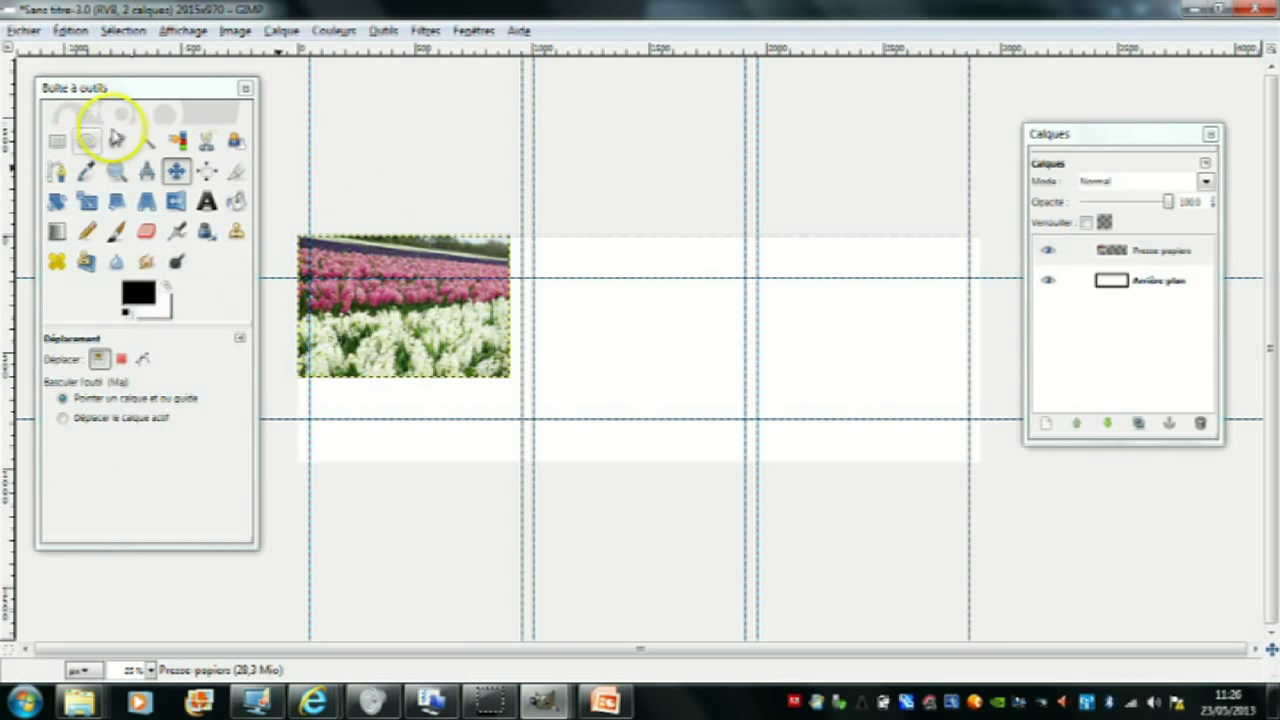
click(176, 171)
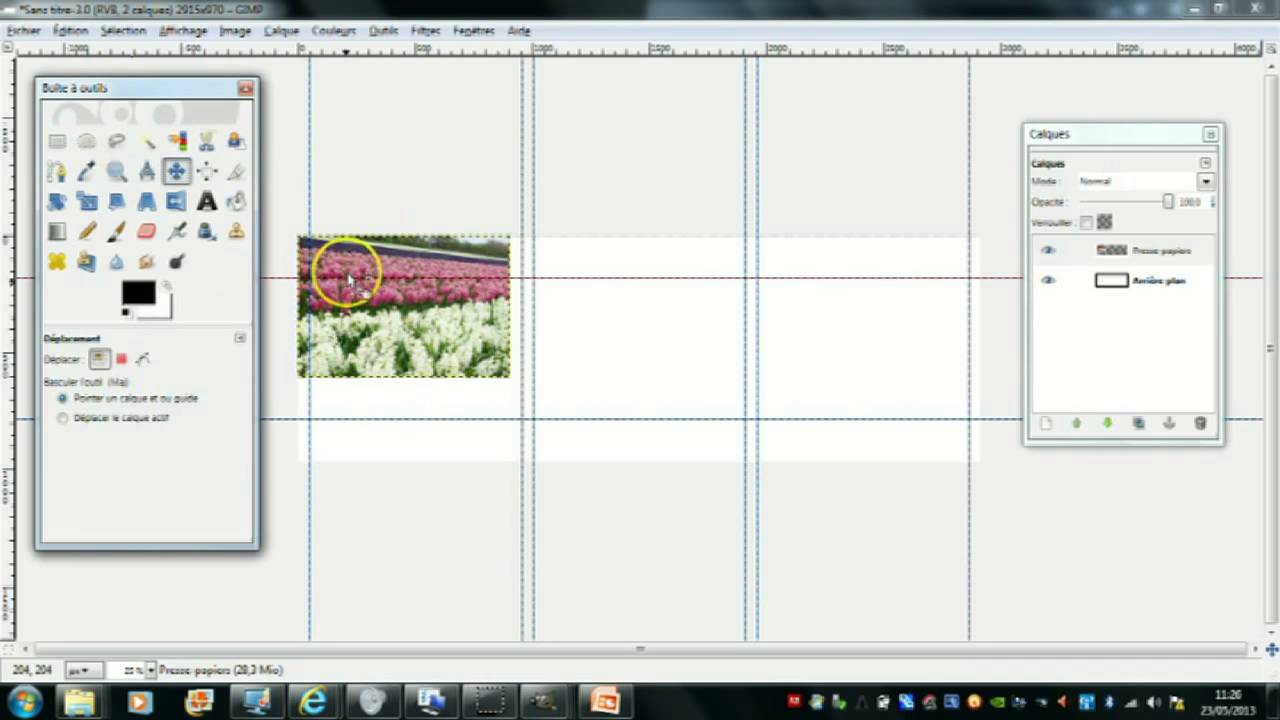
drag(348, 276, 368, 299)
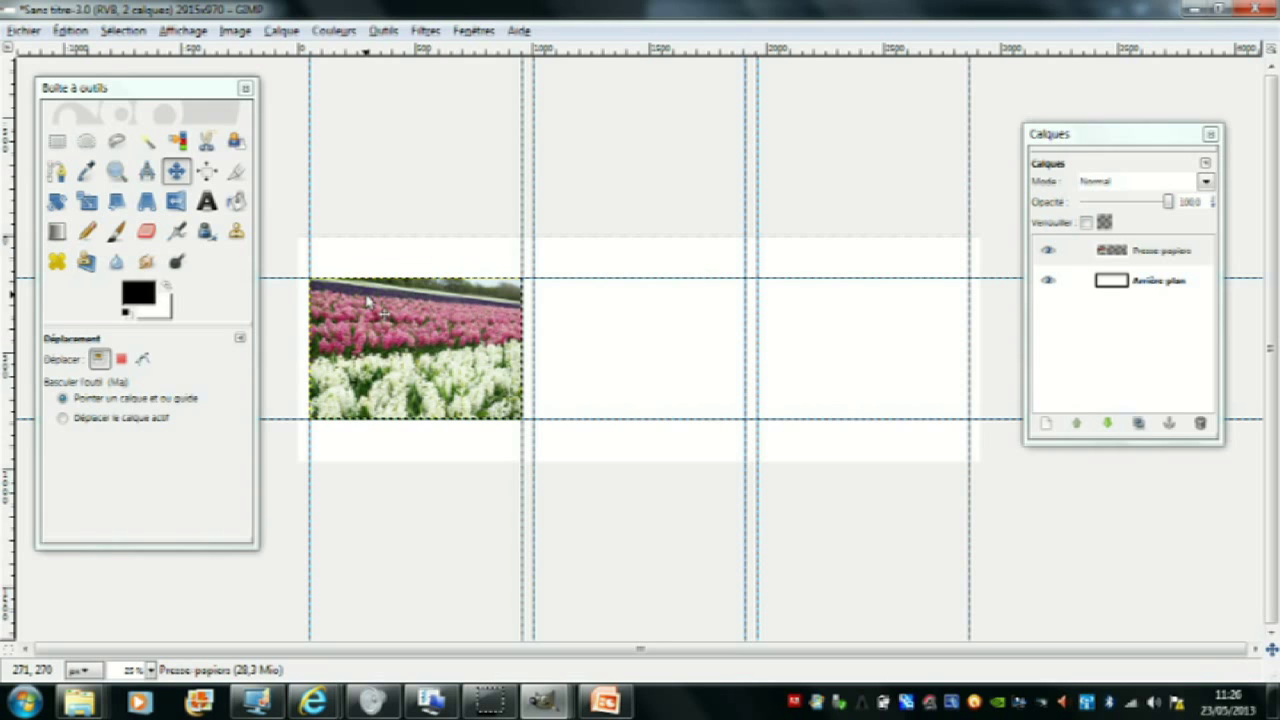
Bring the red tulip photo IMGP3121.JPG forward and scale it to 905×606.
click(472, 33)
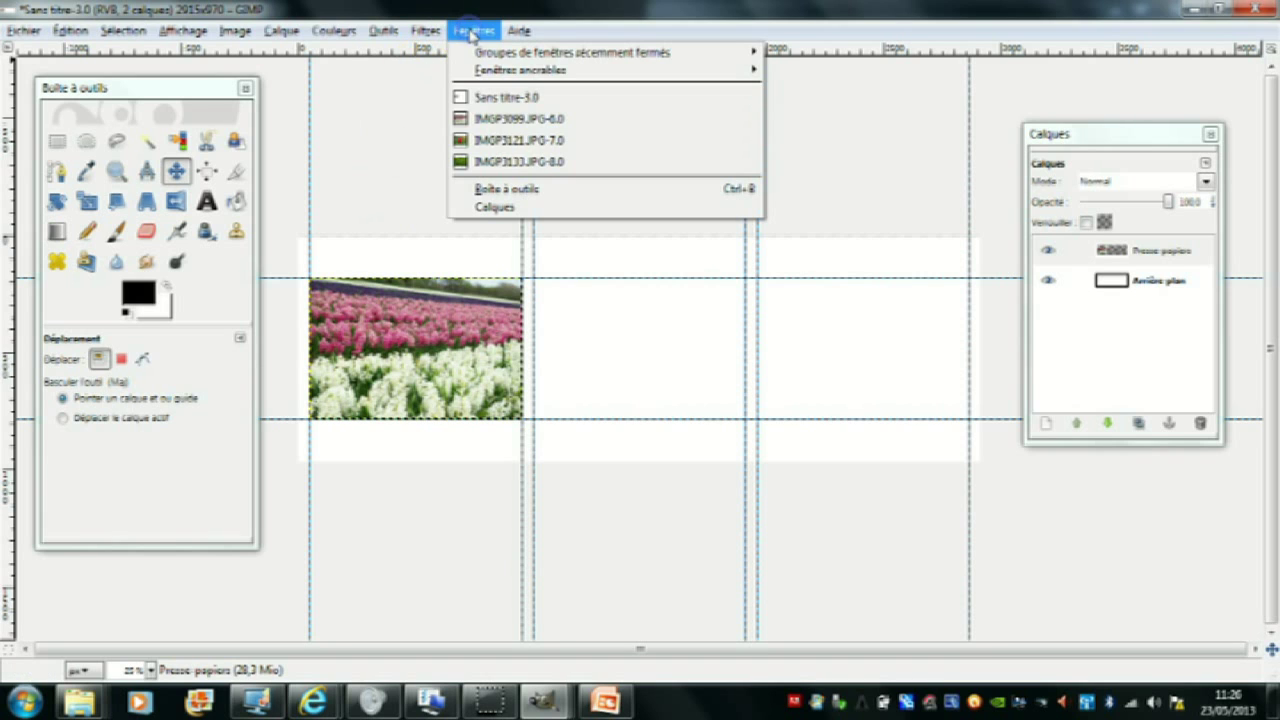
click(497, 143)
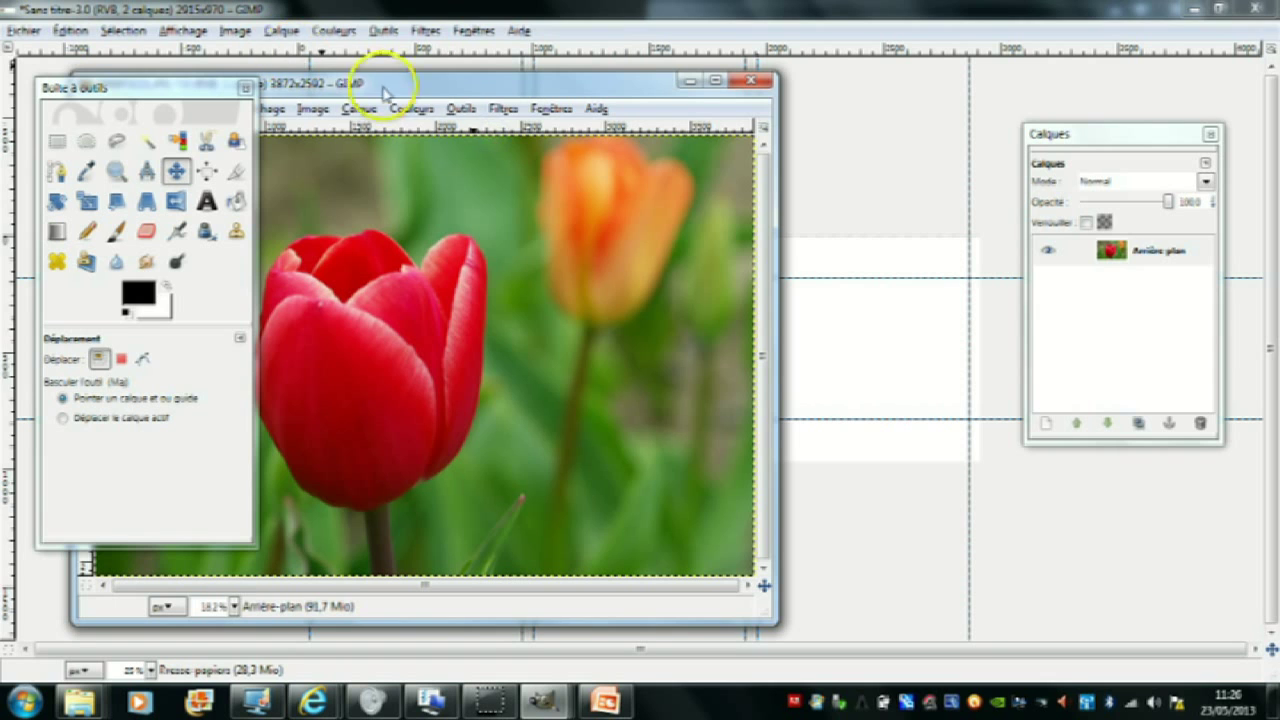
drag(449, 83, 597, 82)
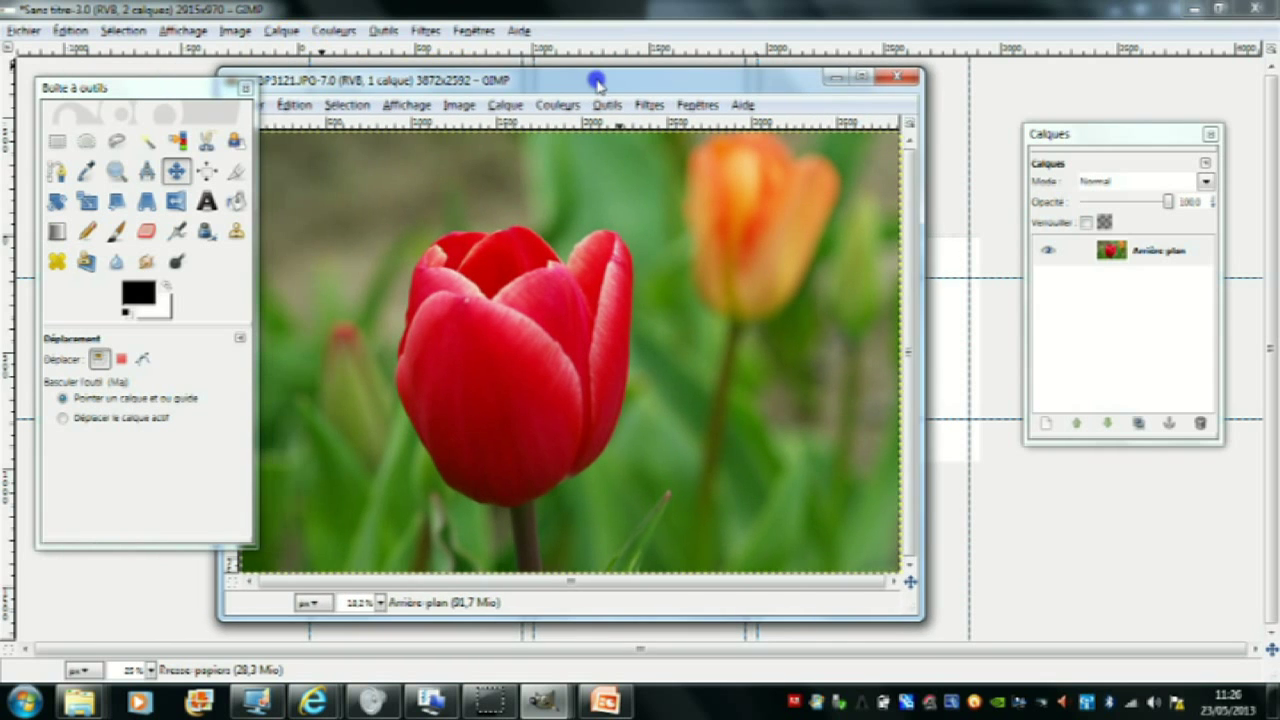
click(459, 105)
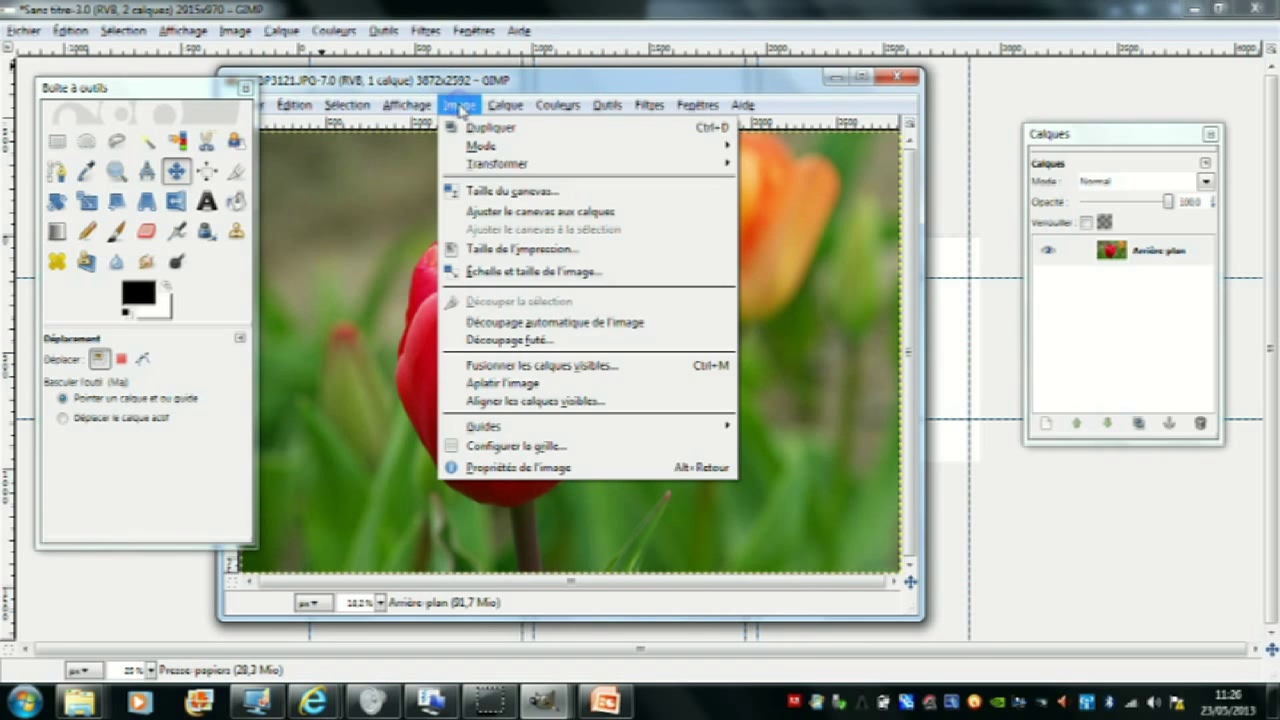
click(480, 270)
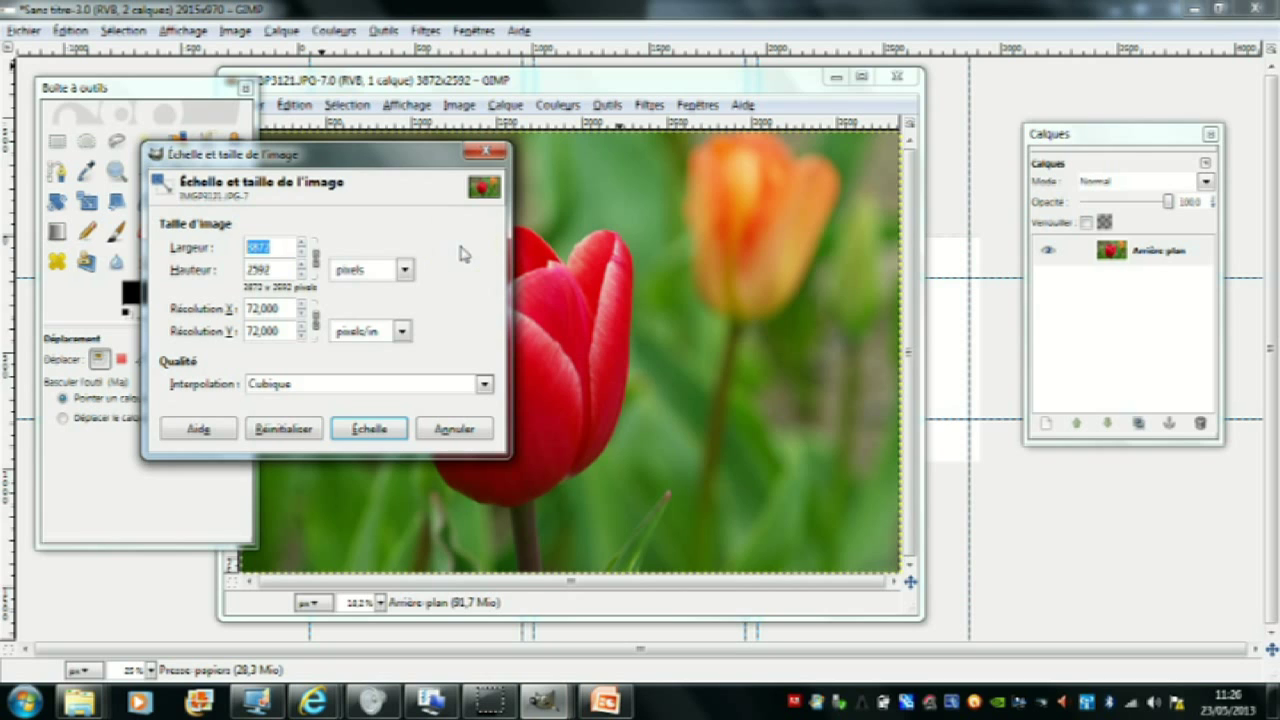
click(383, 428)
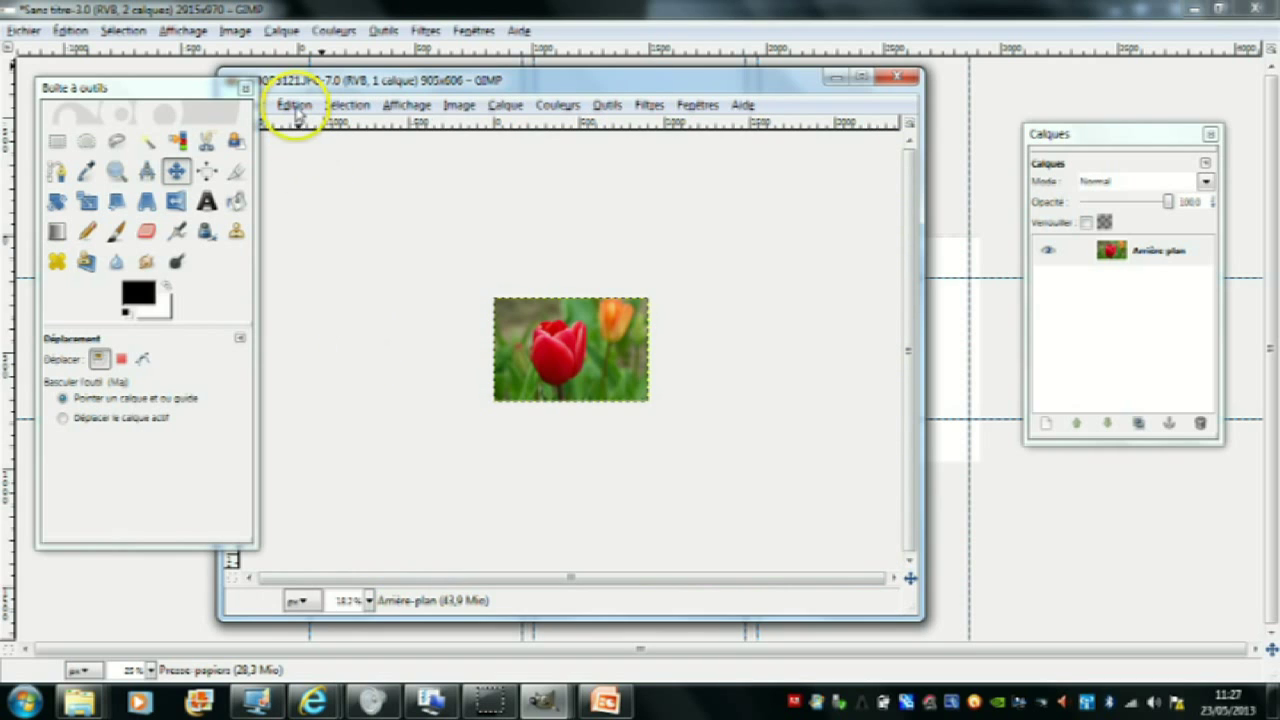
Copy the resized tulip photo and minimise its window to reveal the panorama.
click(294, 106)
click(316, 236)
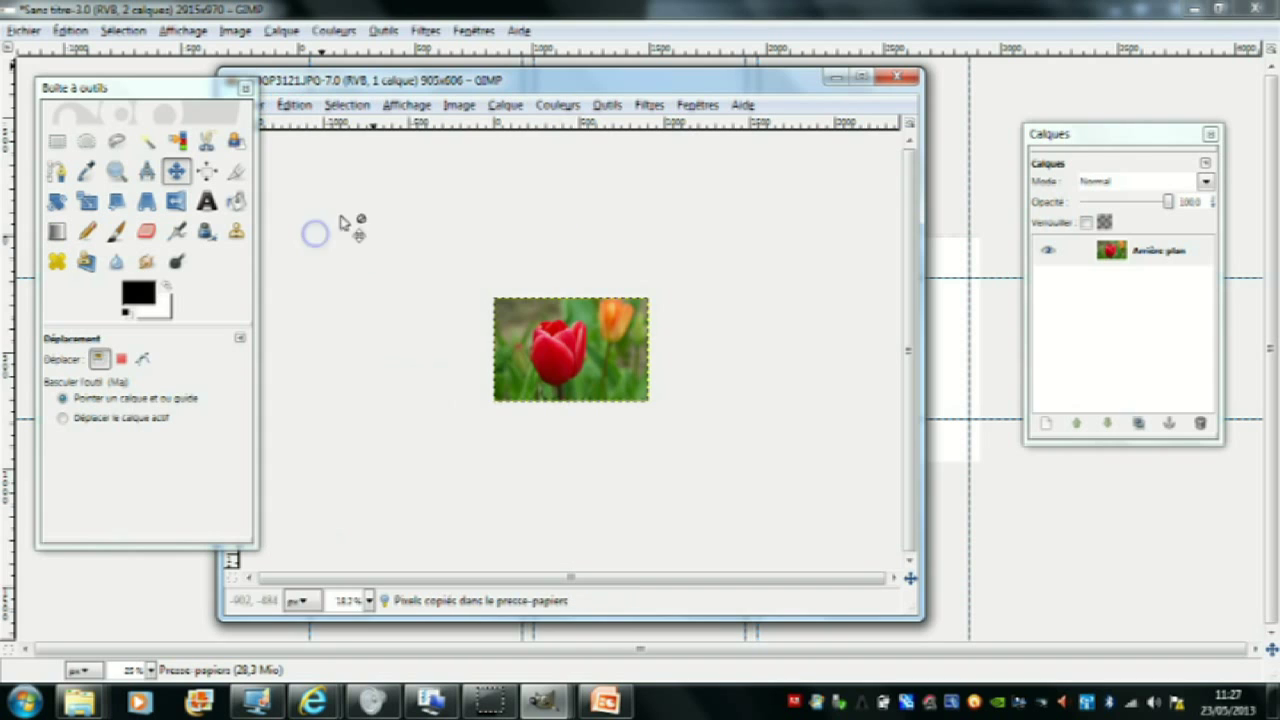
click(833, 80)
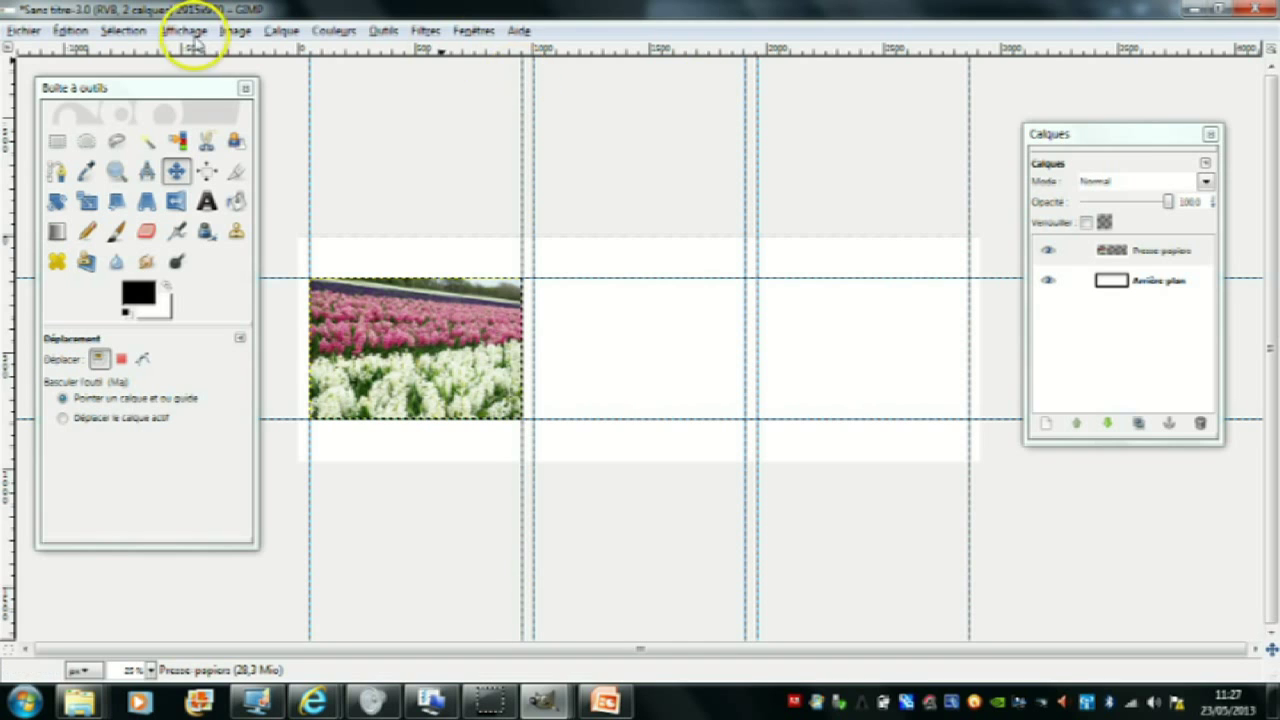
Paste the red tulip photo as a new layer and snap it into the middle guide cell.
click(70, 30)
mouse_move(111, 238)
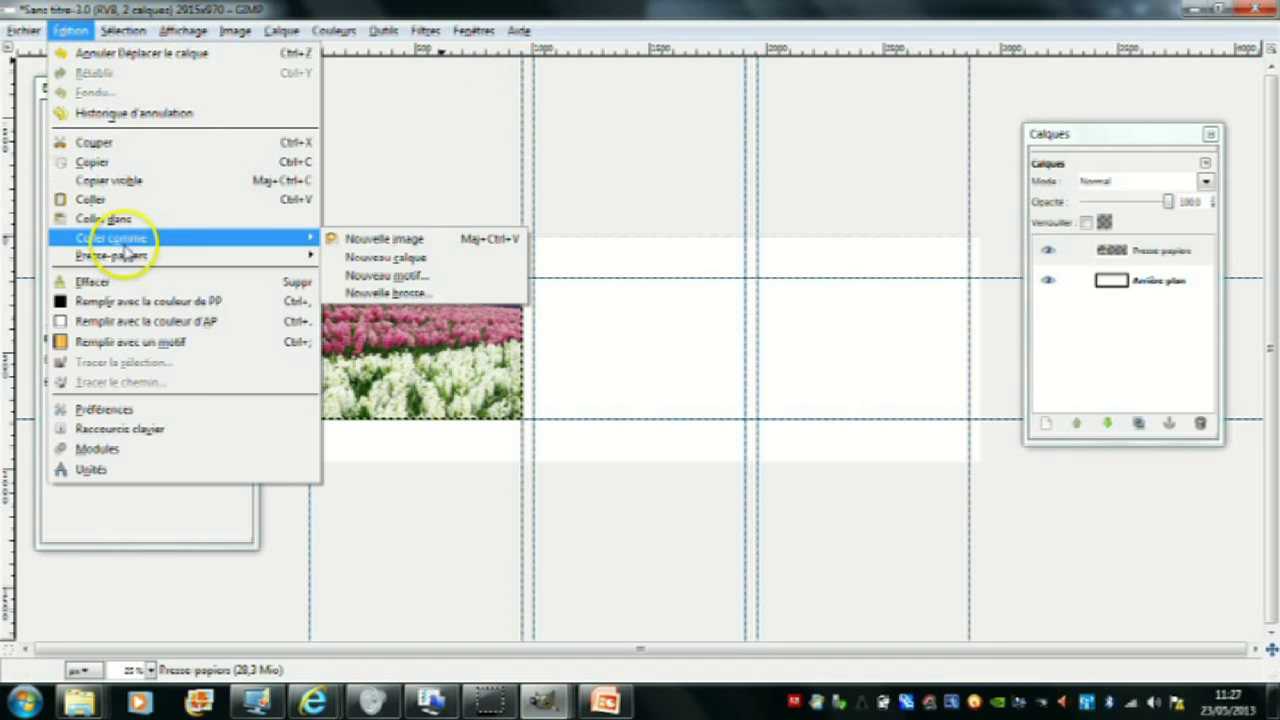
click(390, 257)
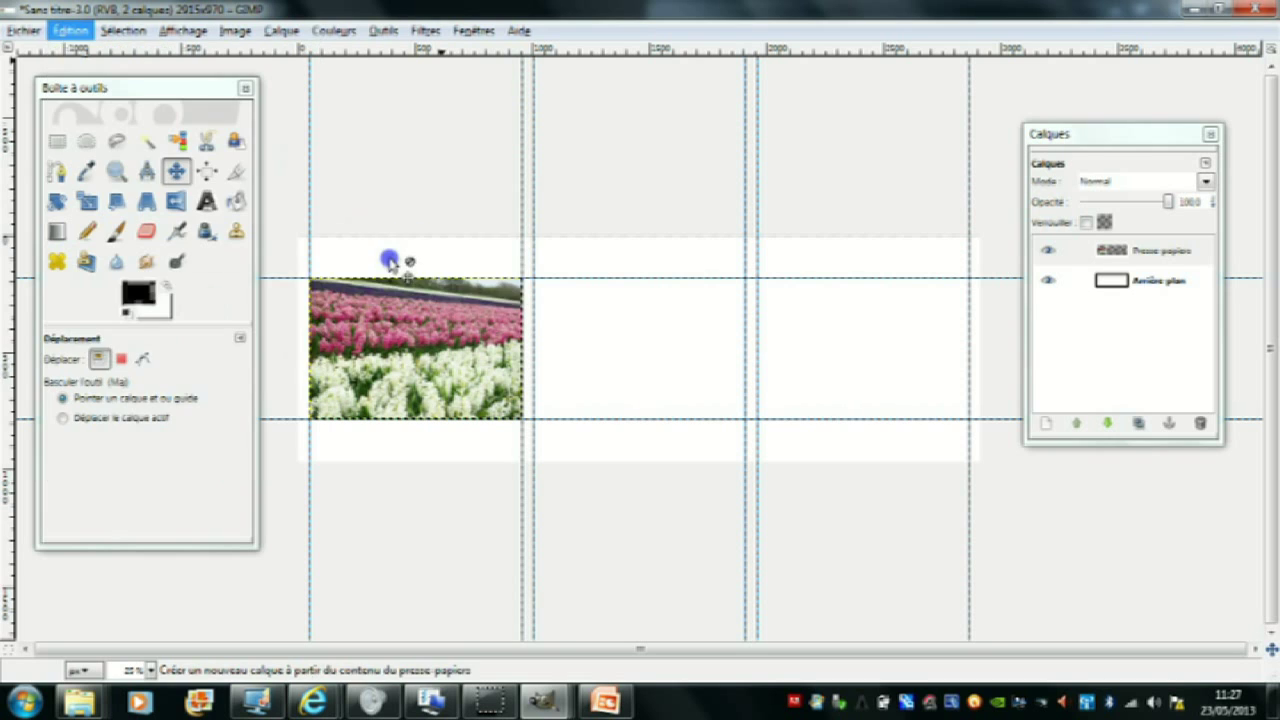
click(380, 258)
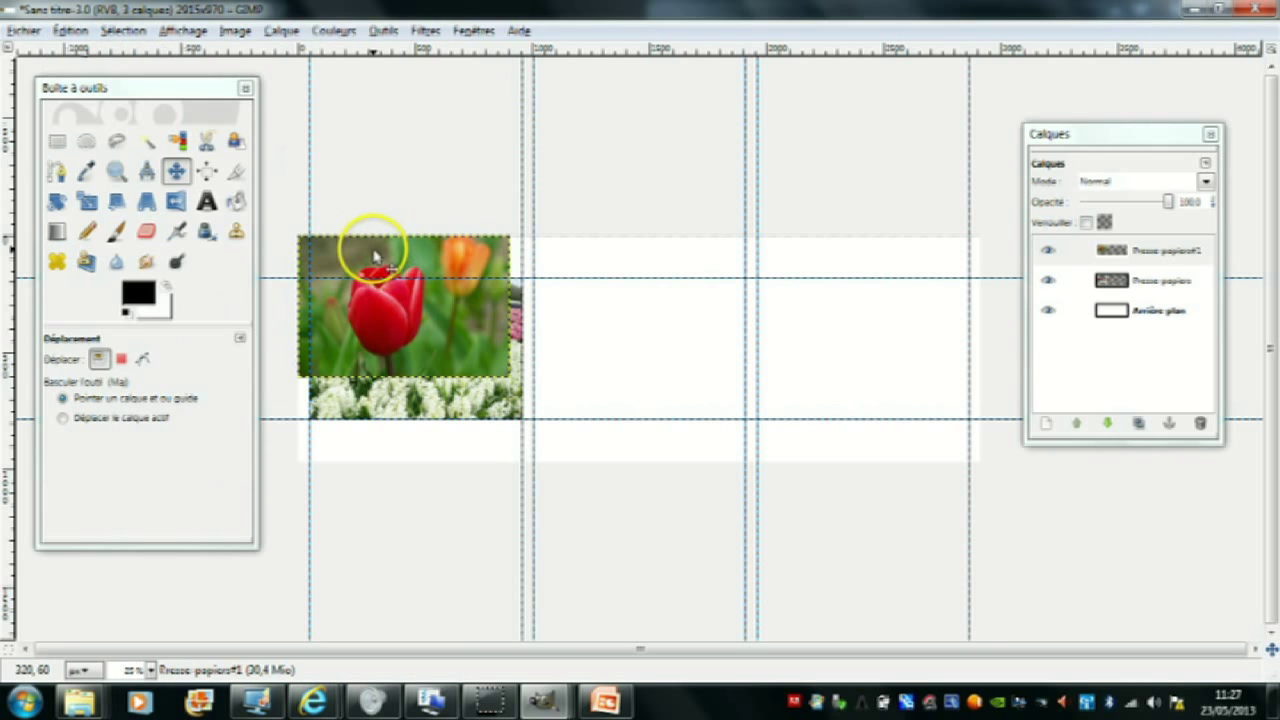
drag(376, 256, 608, 267)
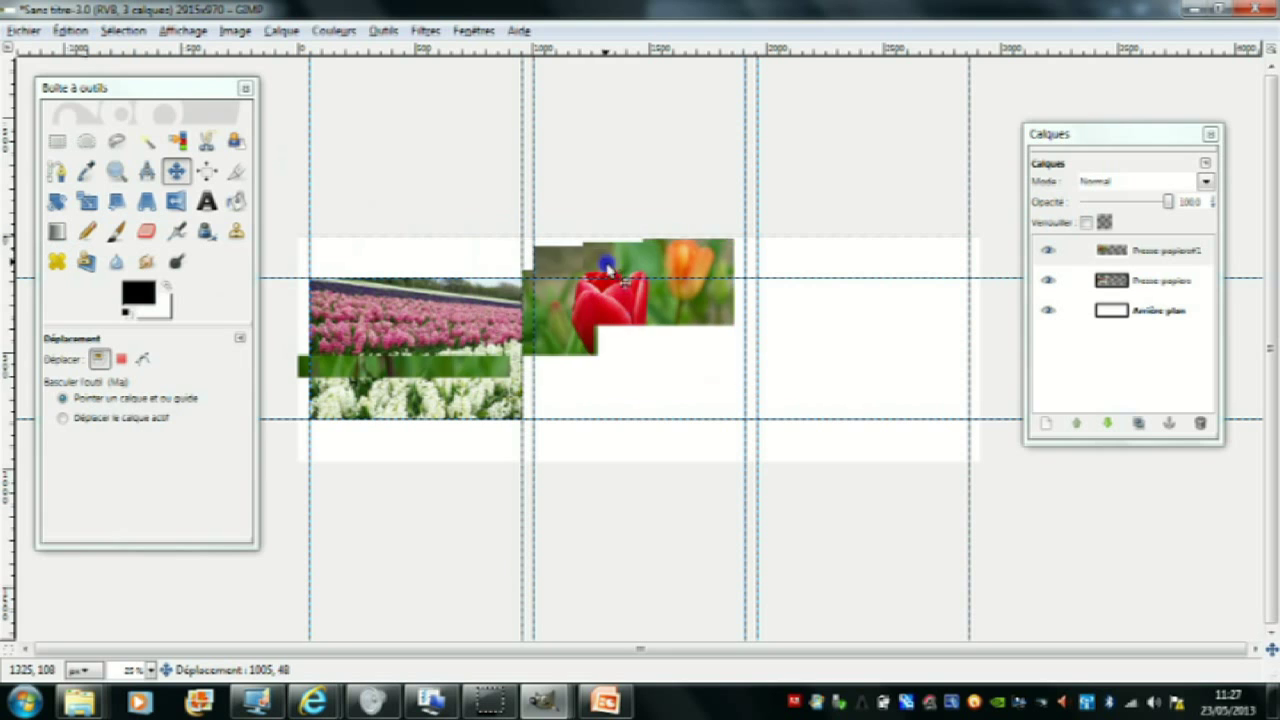
drag(607, 267, 612, 290)
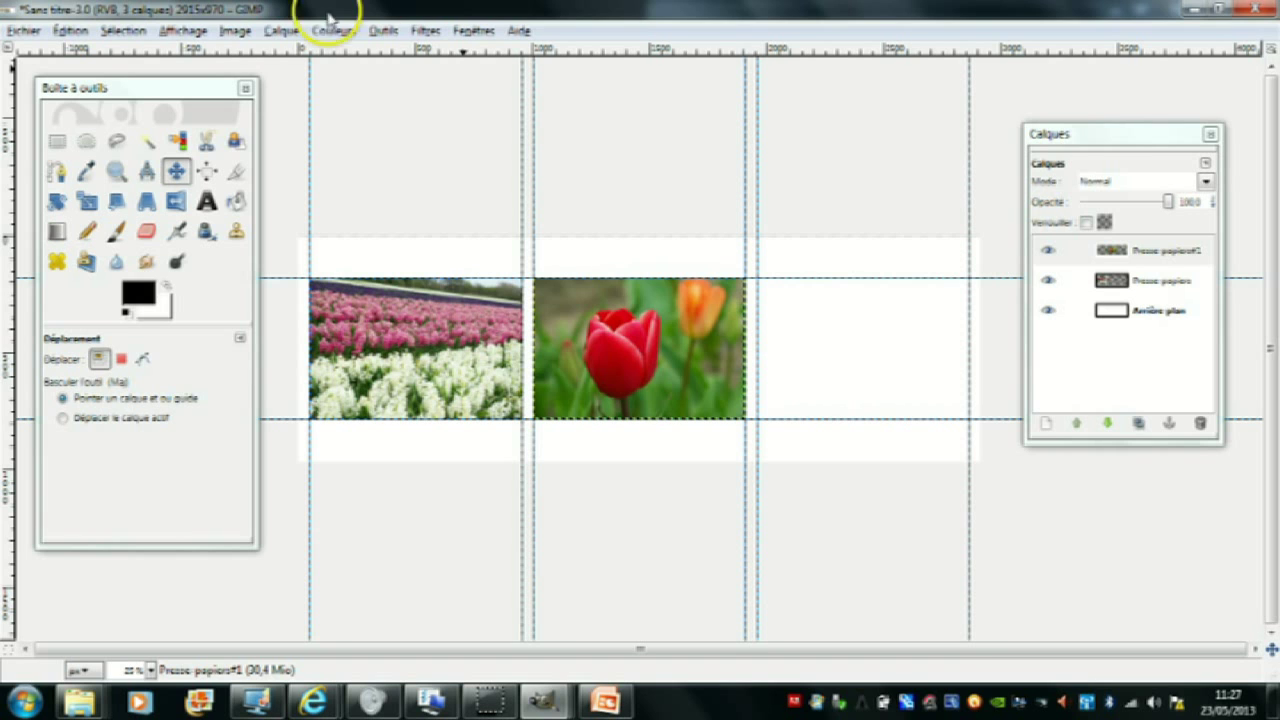
click(470, 30)
Bring up IMGP3133.JPG, scale it to 905×606, and copy it to the clipboard.
click(500, 162)
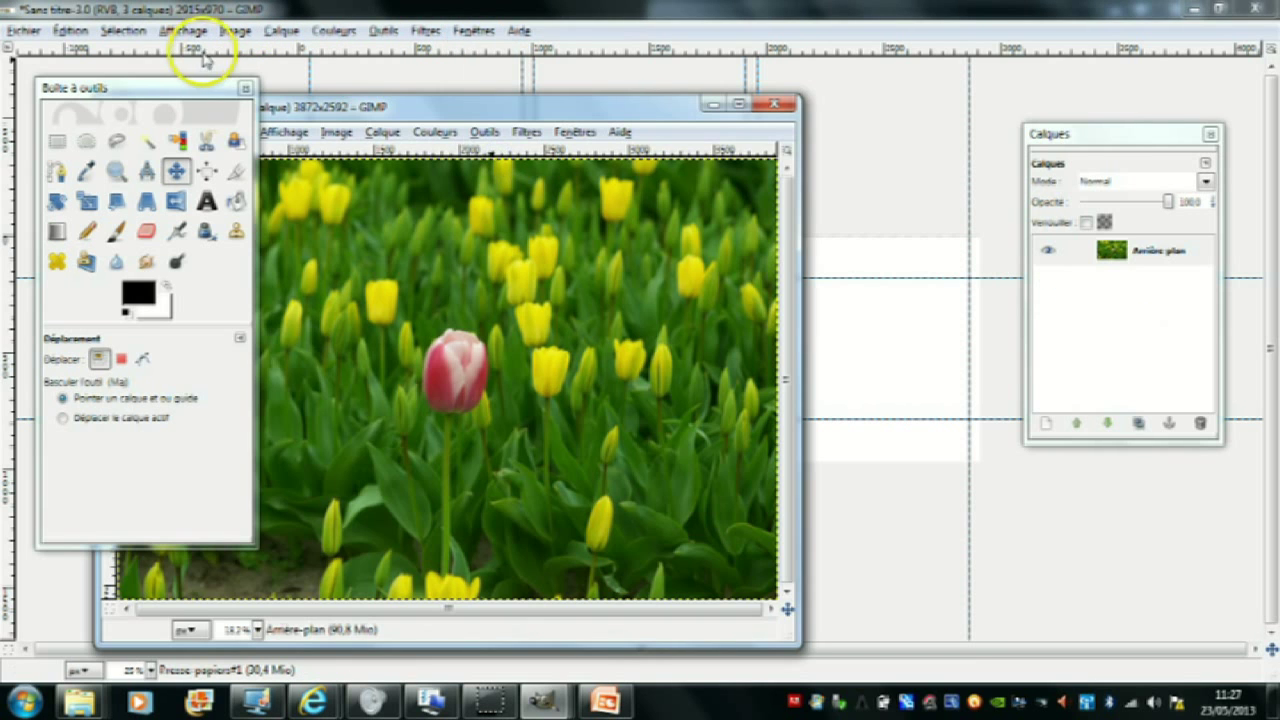
click(737, 105)
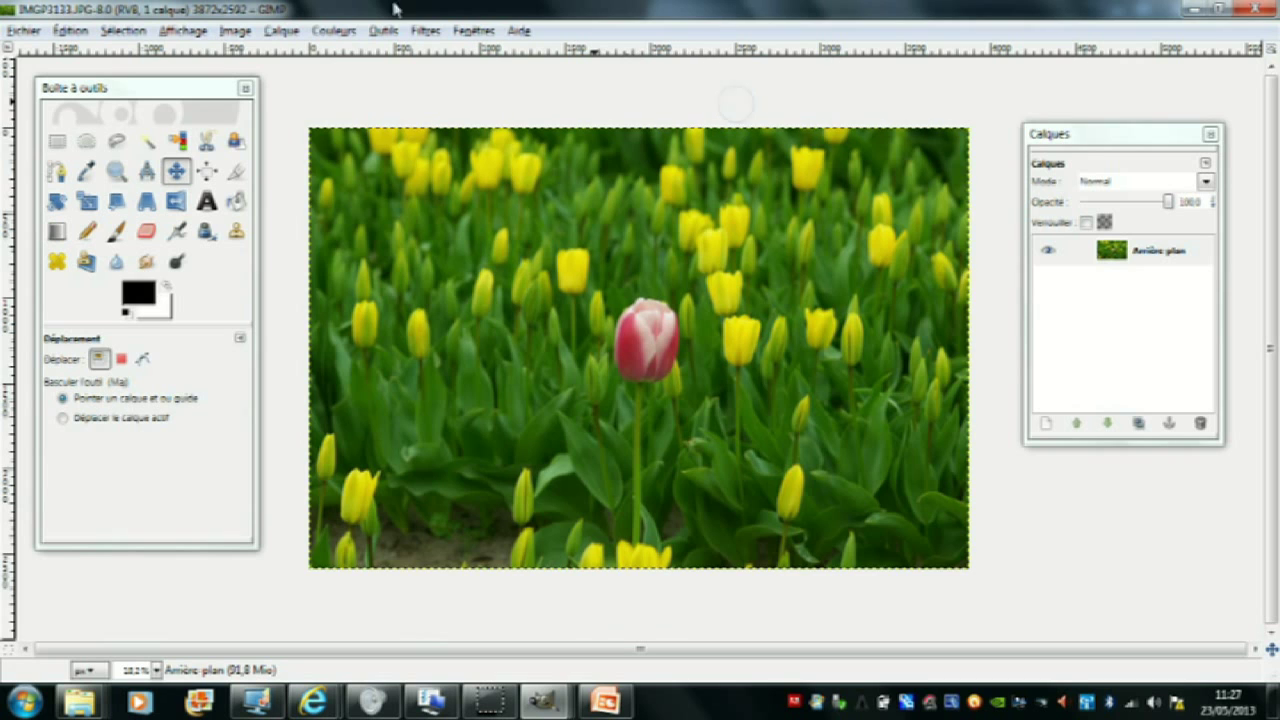
click(234, 30)
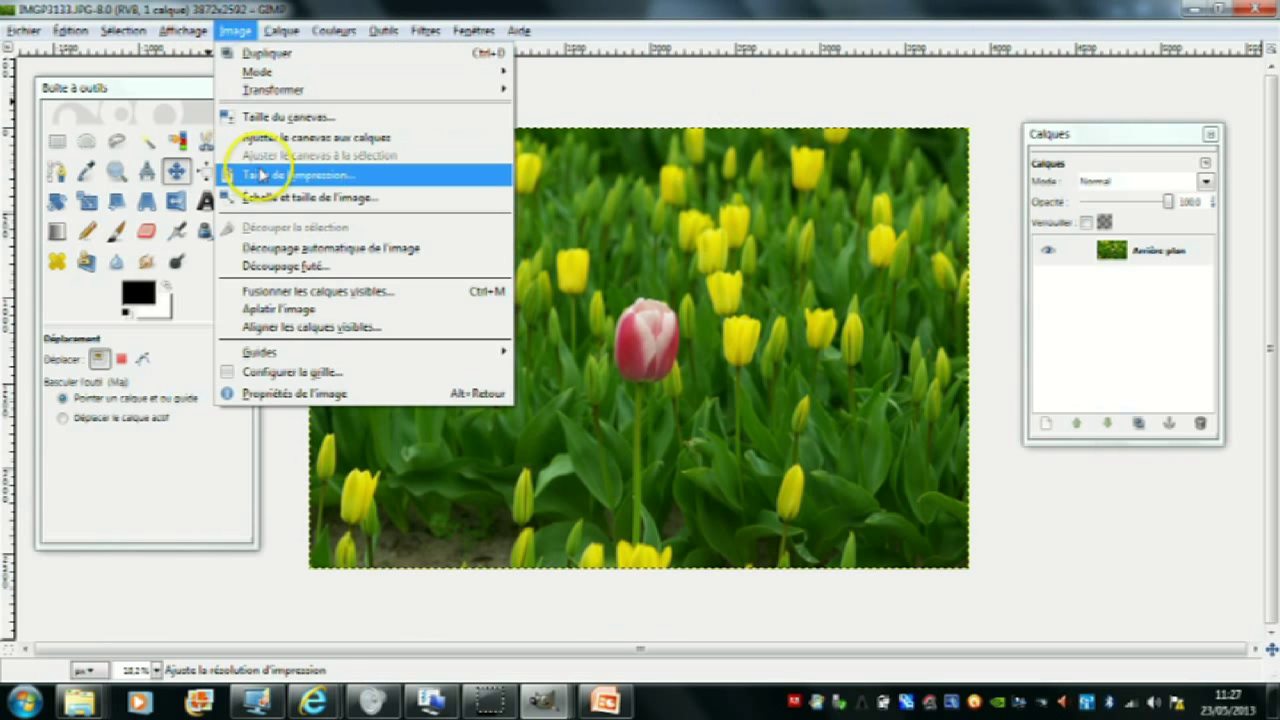
click(265, 199)
text(900)
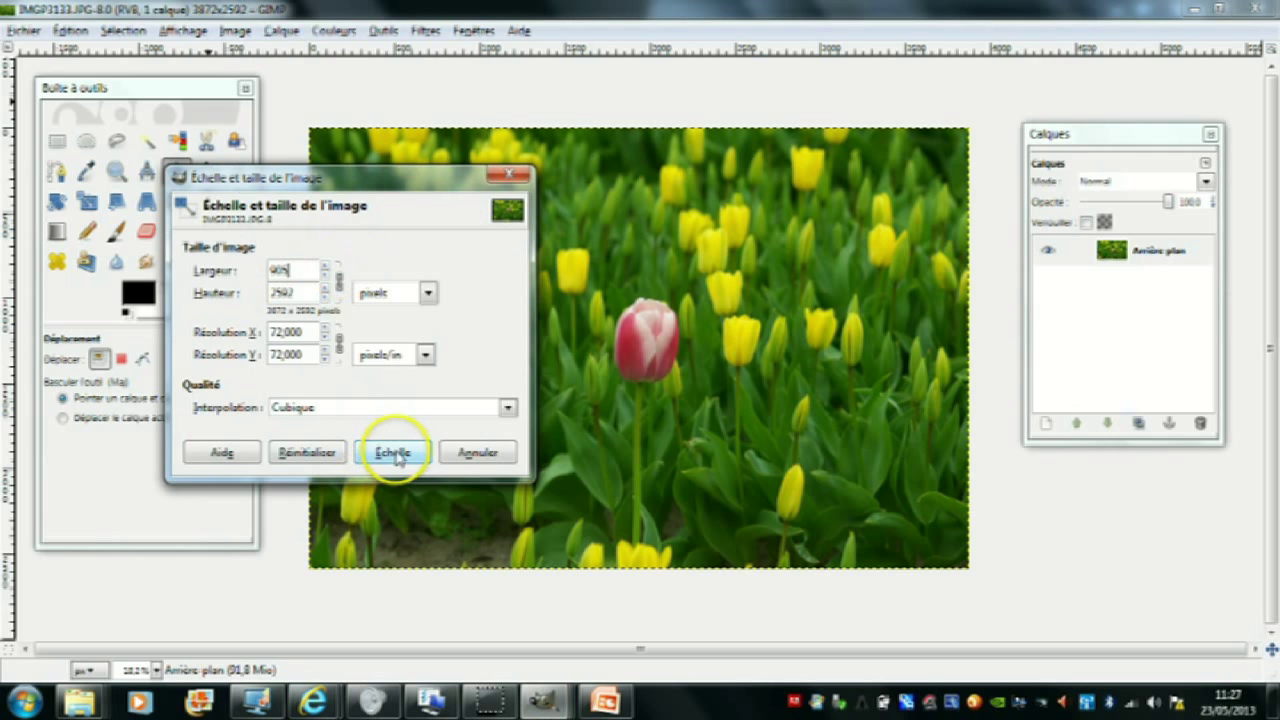
click(392, 452)
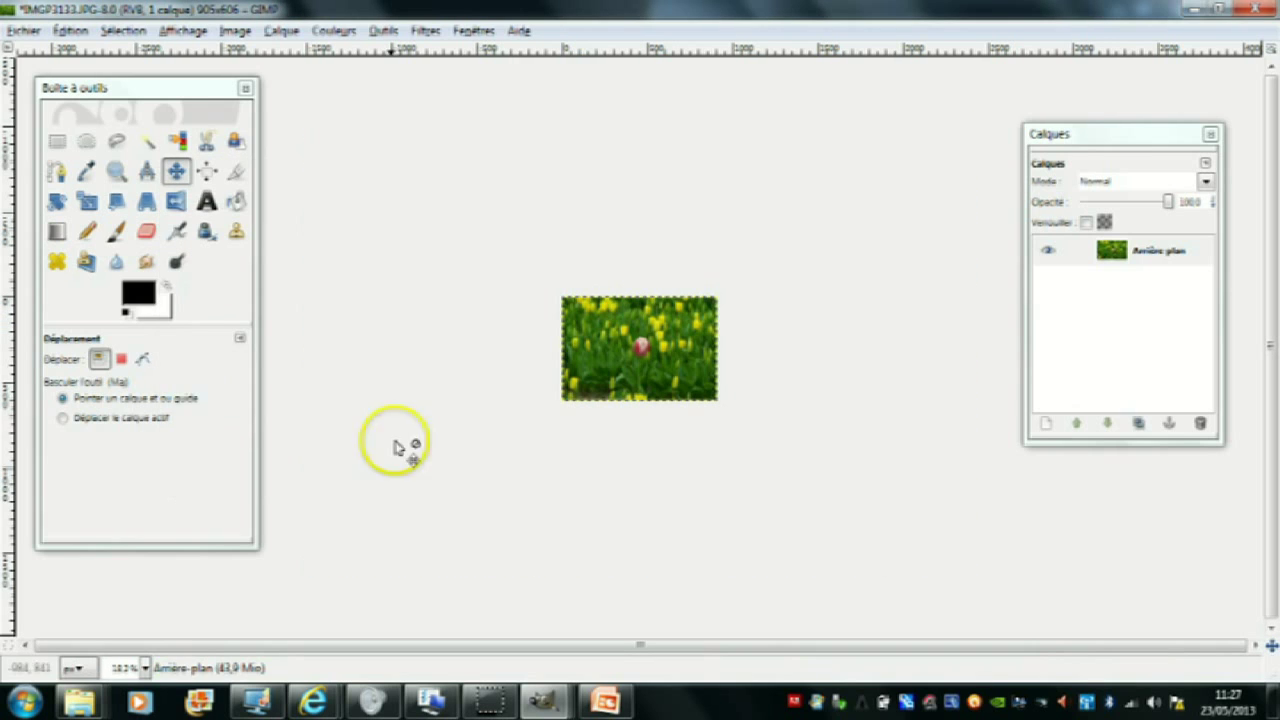
click(70, 30)
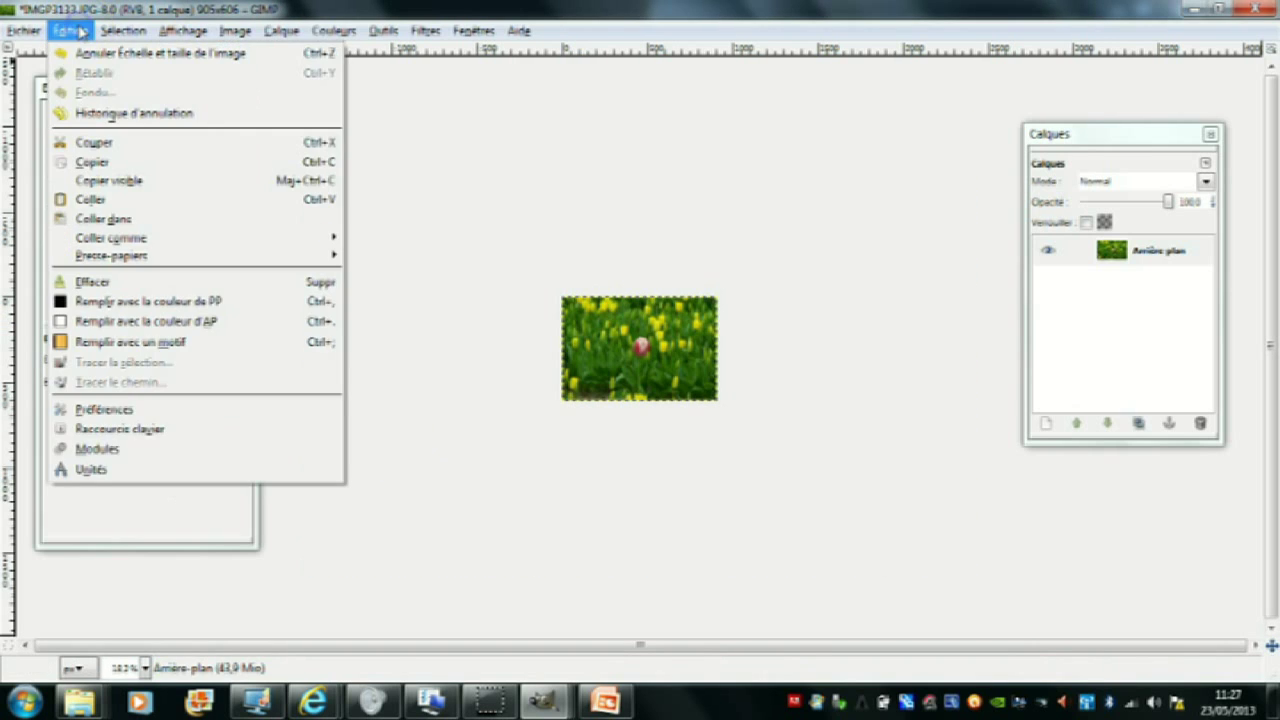
click(92, 162)
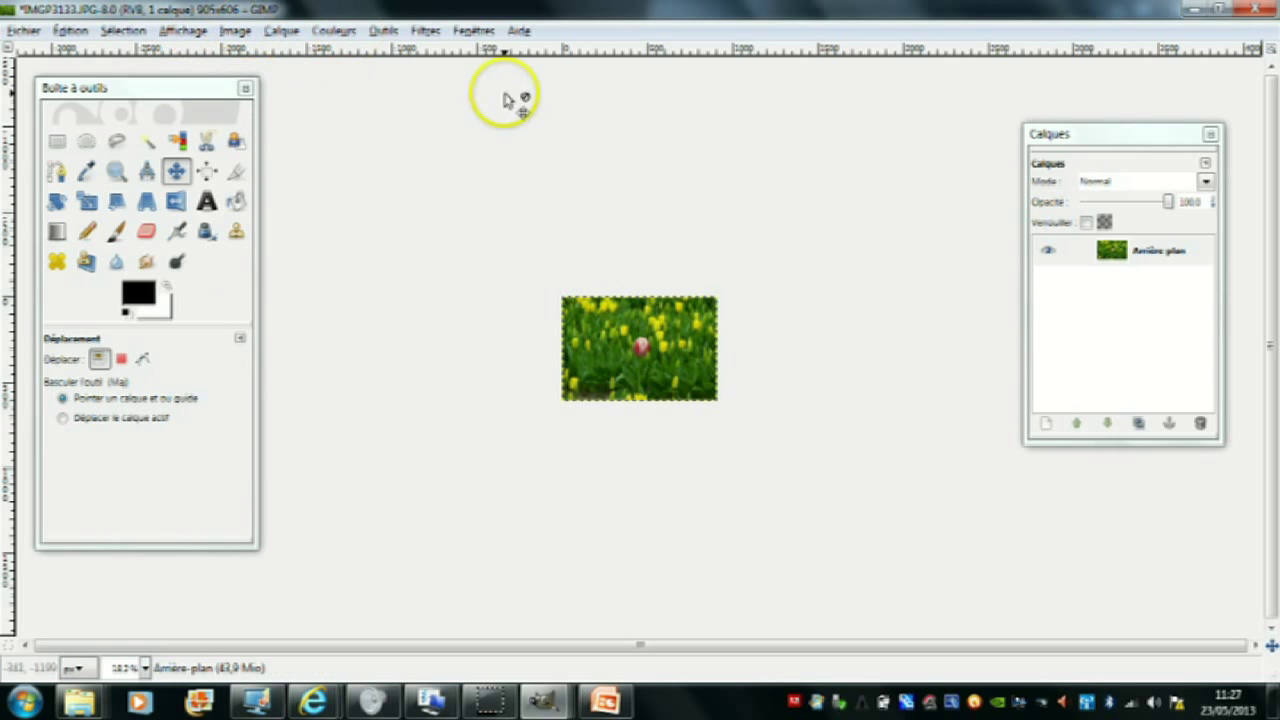
Paste the photo into the panorama as a new layer, placed in the third guide cell.
click(474, 31)
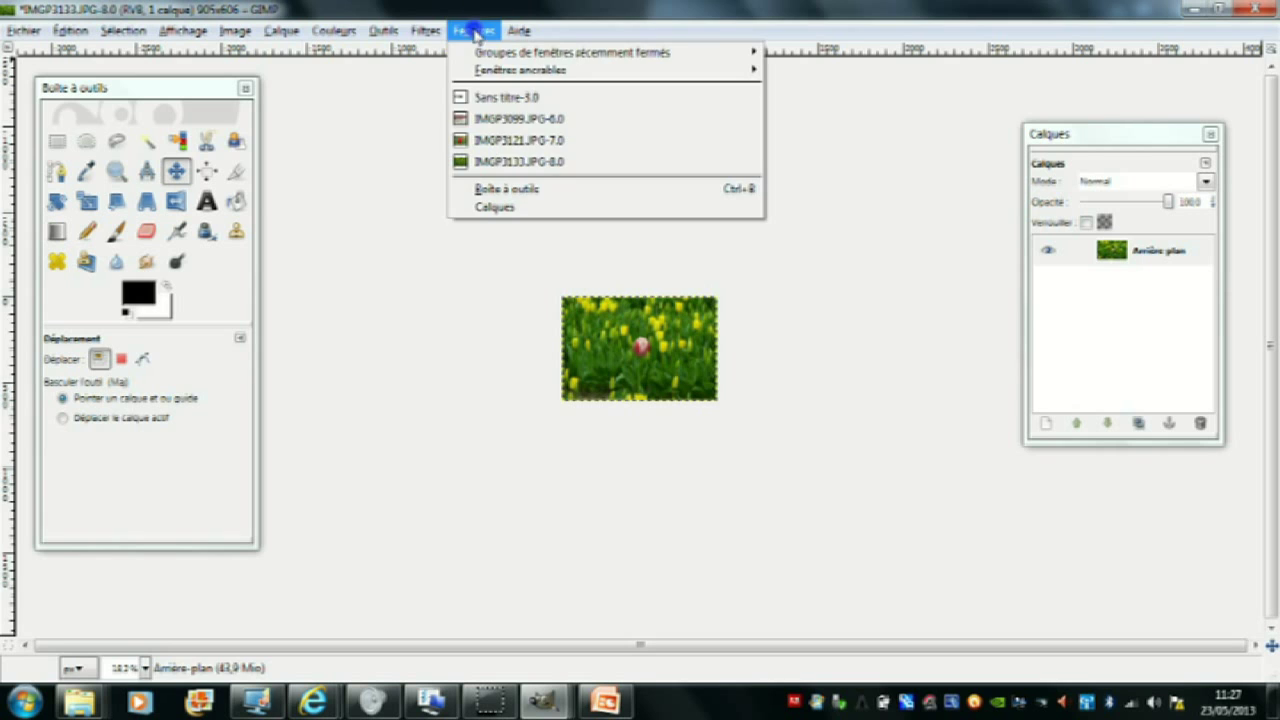
click(495, 97)
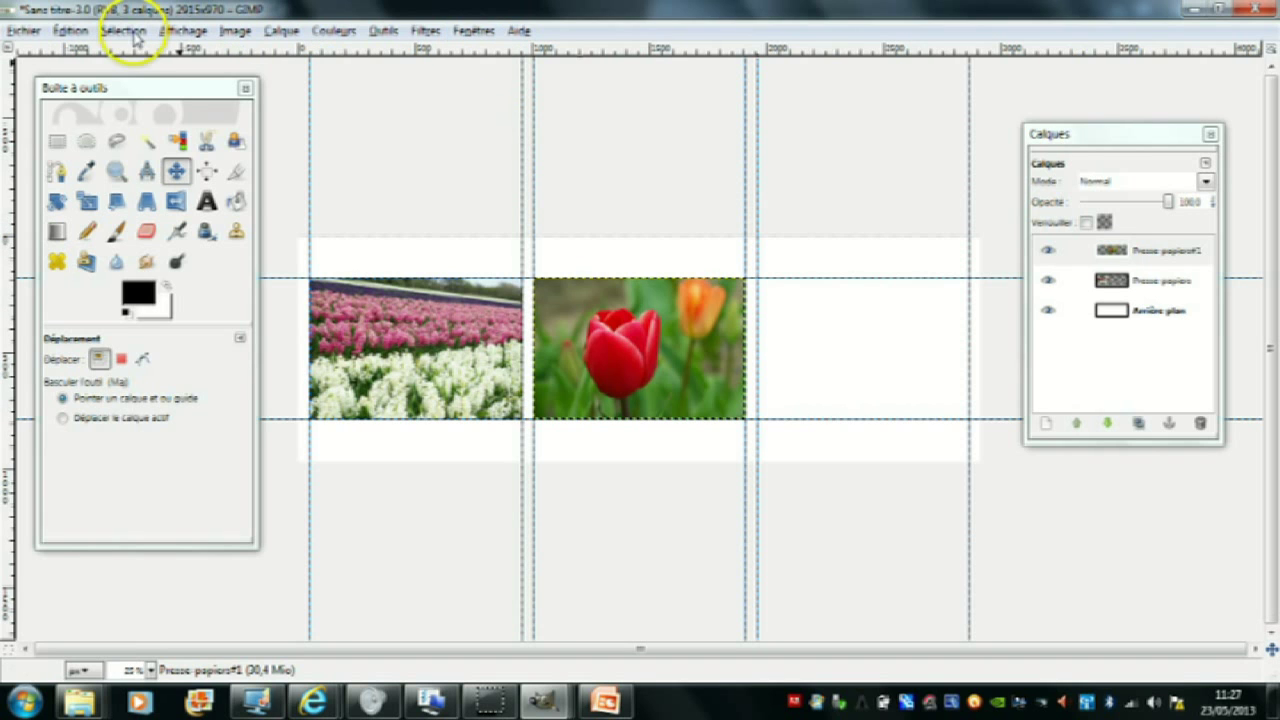
click(66, 31)
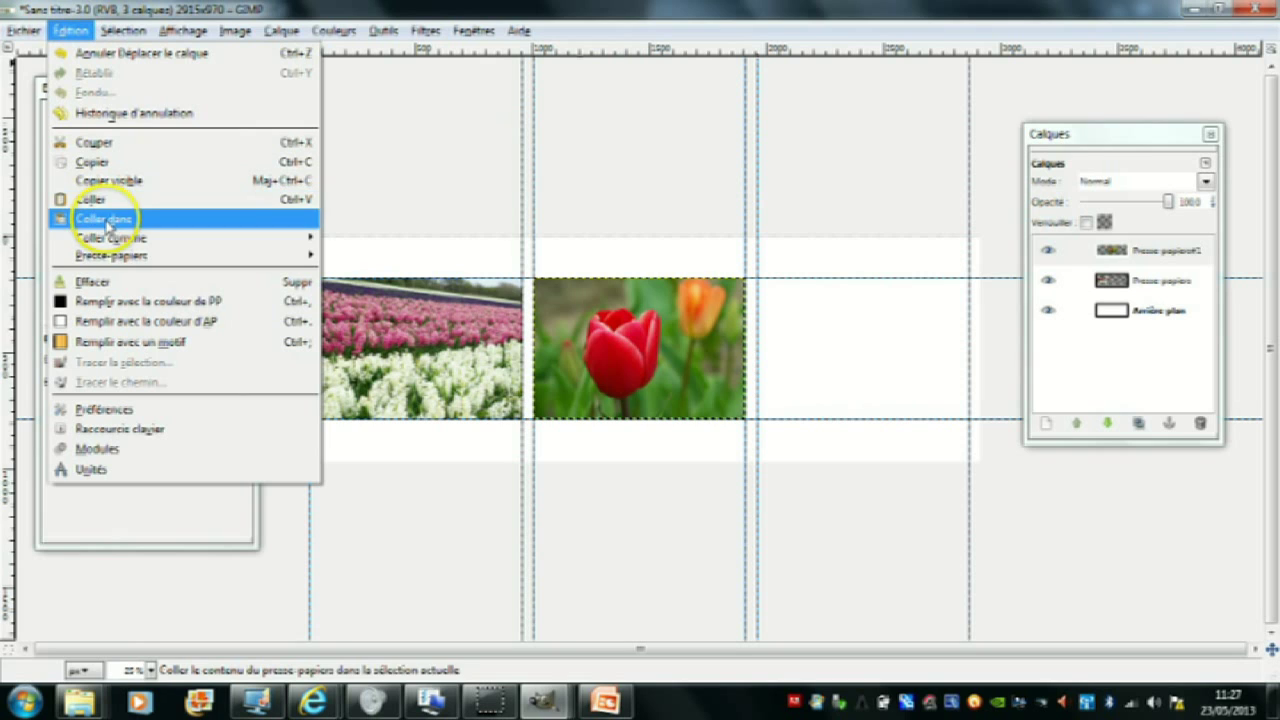
mouse_move(111, 238)
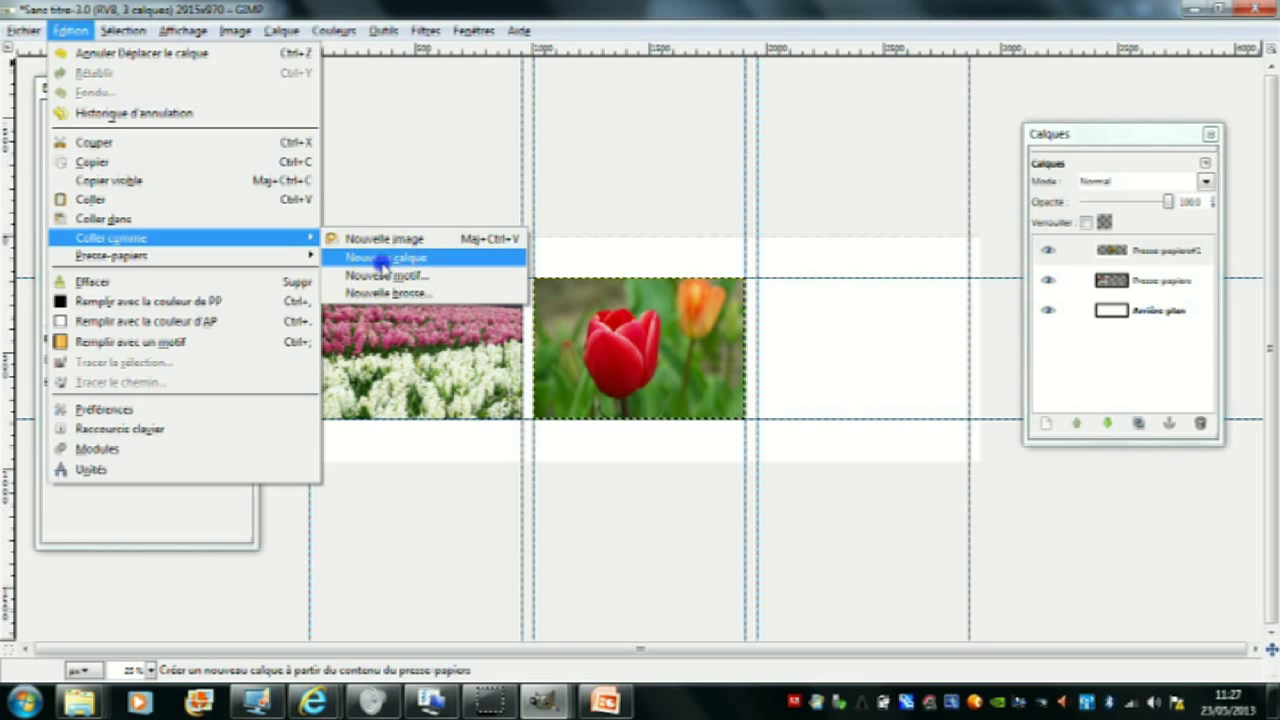
click(383, 260)
mouse_move(370, 258)
mouse_down()
mouse_move(608, 271)
mouse_move(750, 253)
mouse_up()
drag(820, 260, 828, 293)
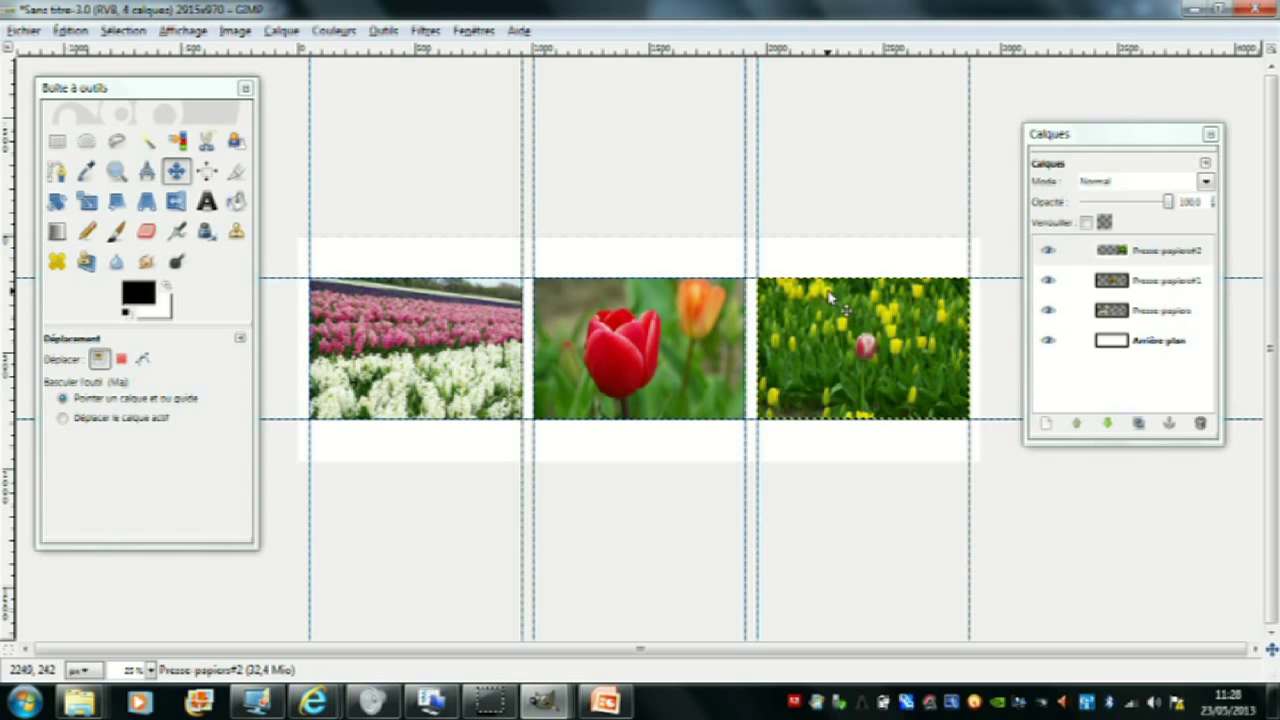
key(alt)
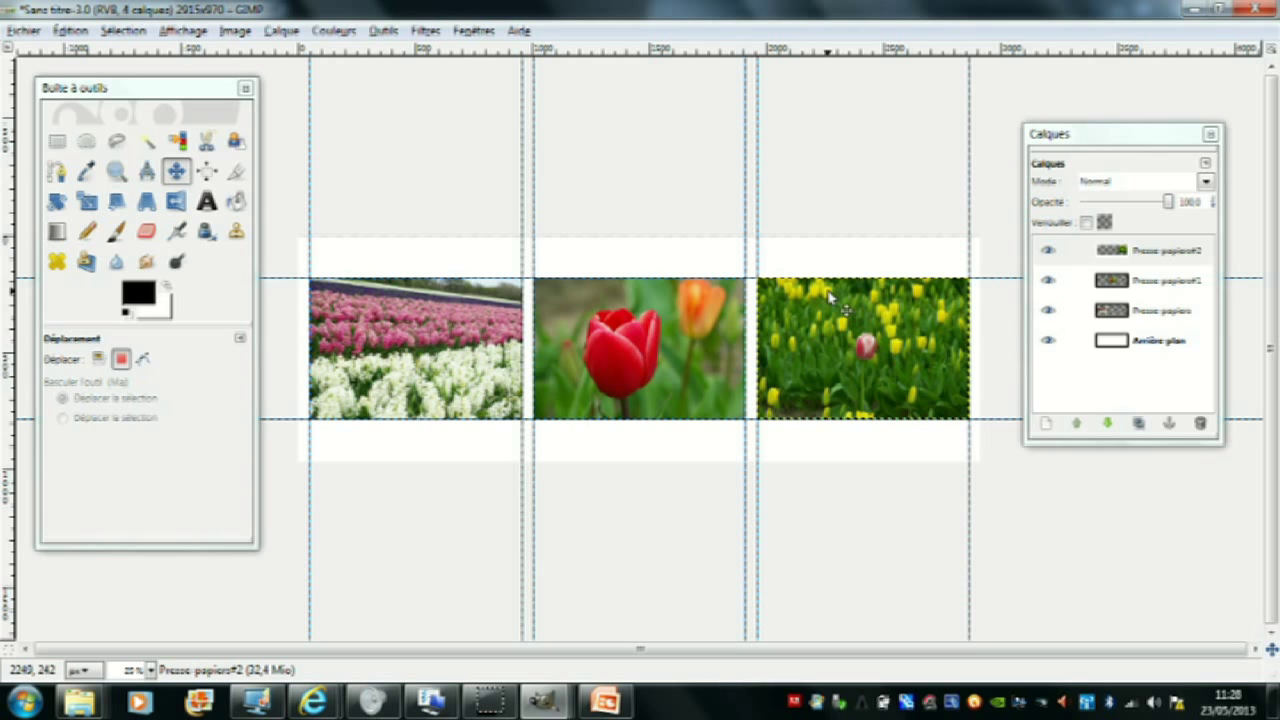
key(alt)
key(r)
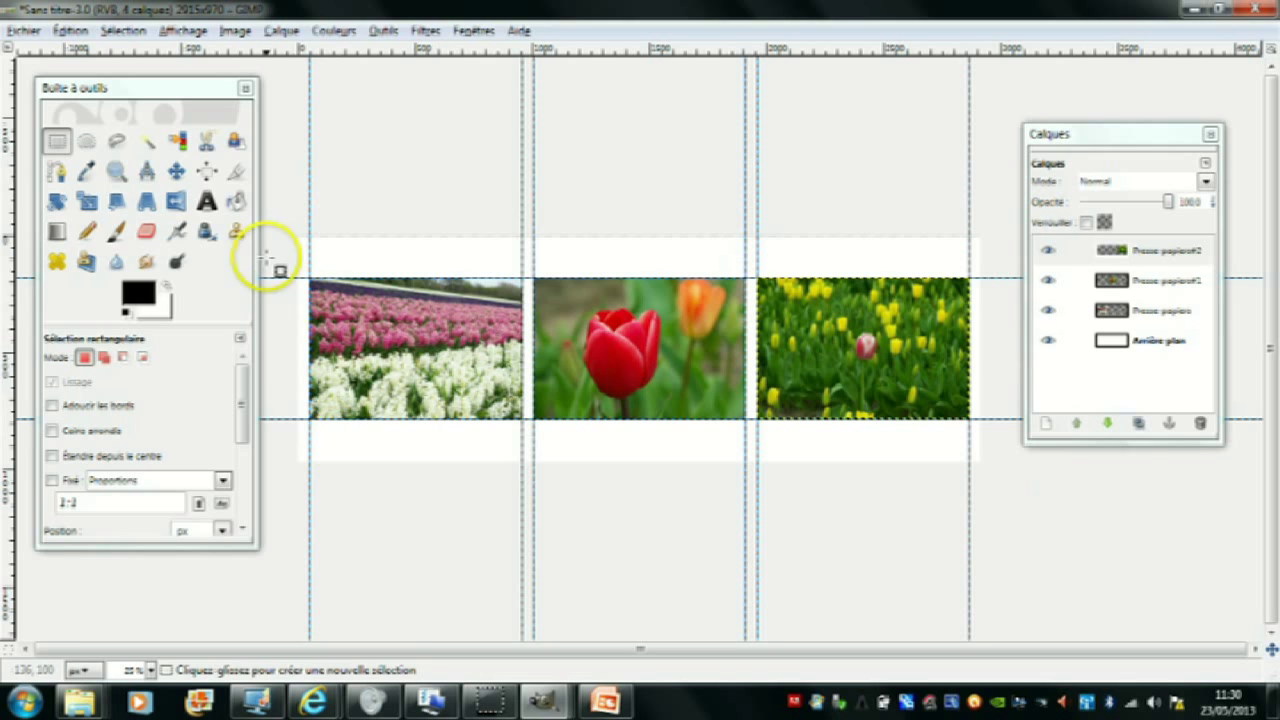
Add a text box across the bottom strip reading 'Tulipes et Jacinthes - La Torche (Finistère)', size 19.
click(206, 201)
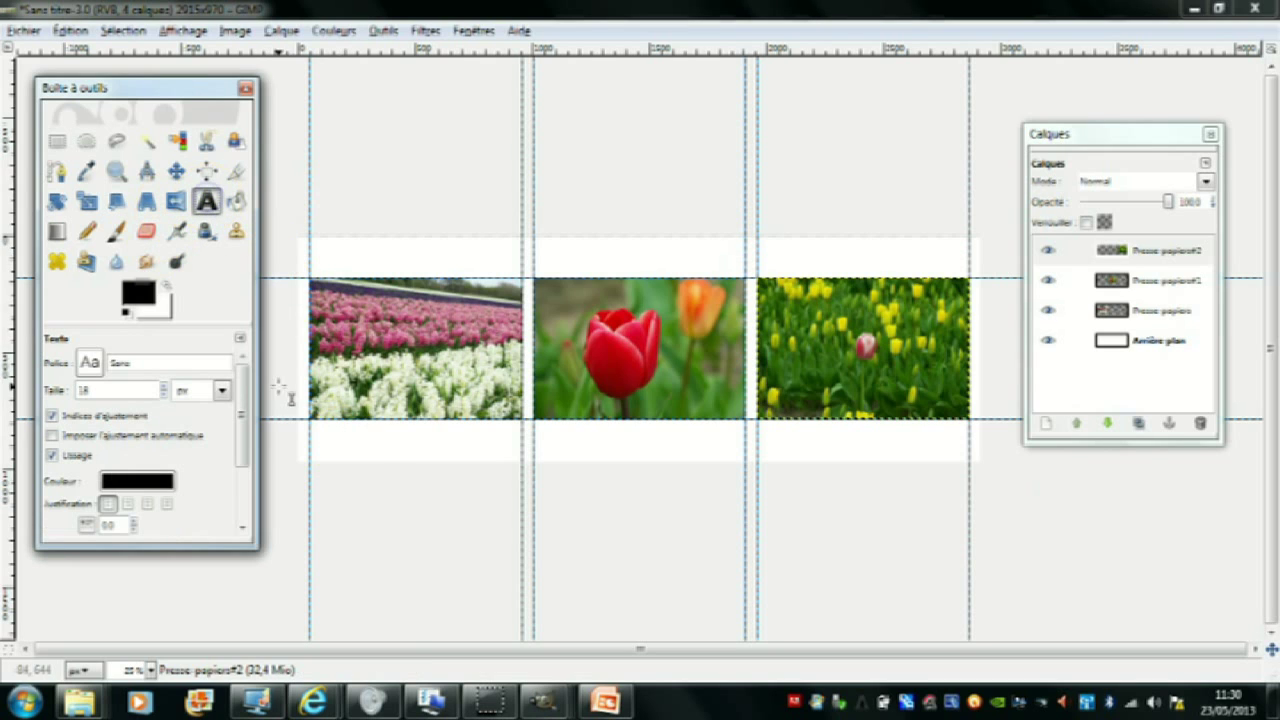
mouse_move(313, 430)
mouse_down()
mouse_move(587, 455)
mouse_move(957, 461)
mouse_up()
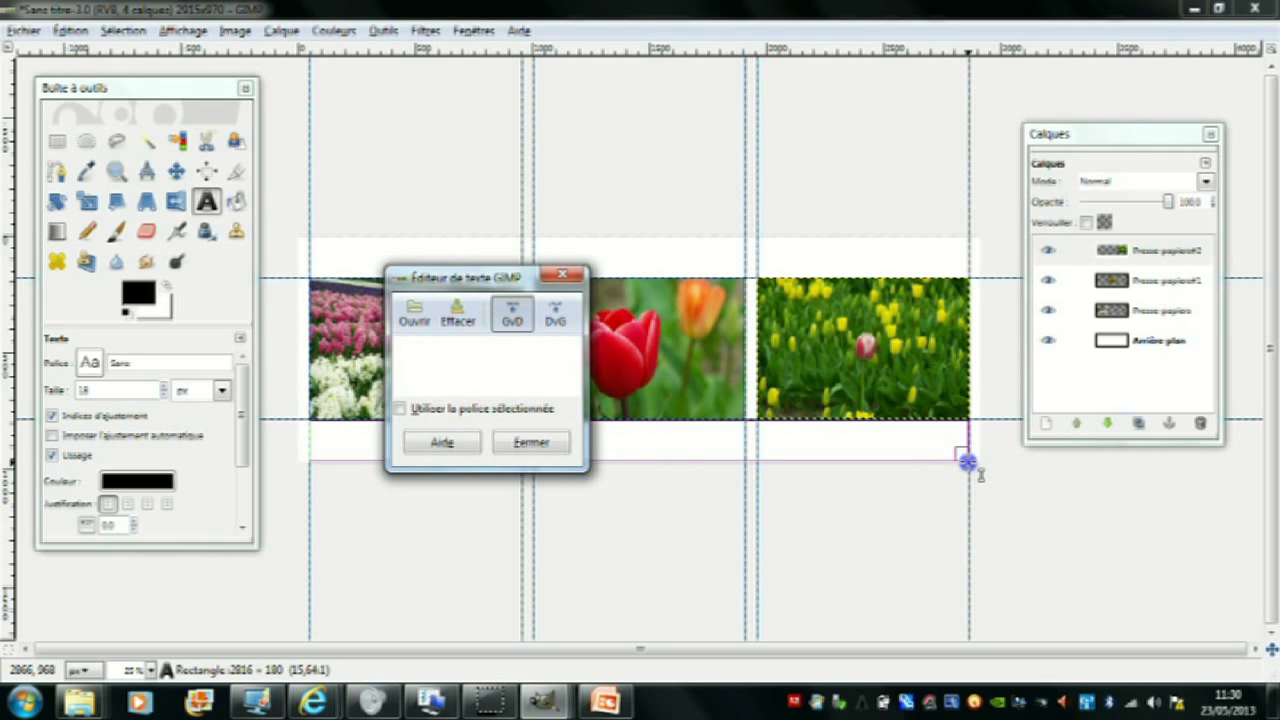
drag(967, 461, 967, 459)
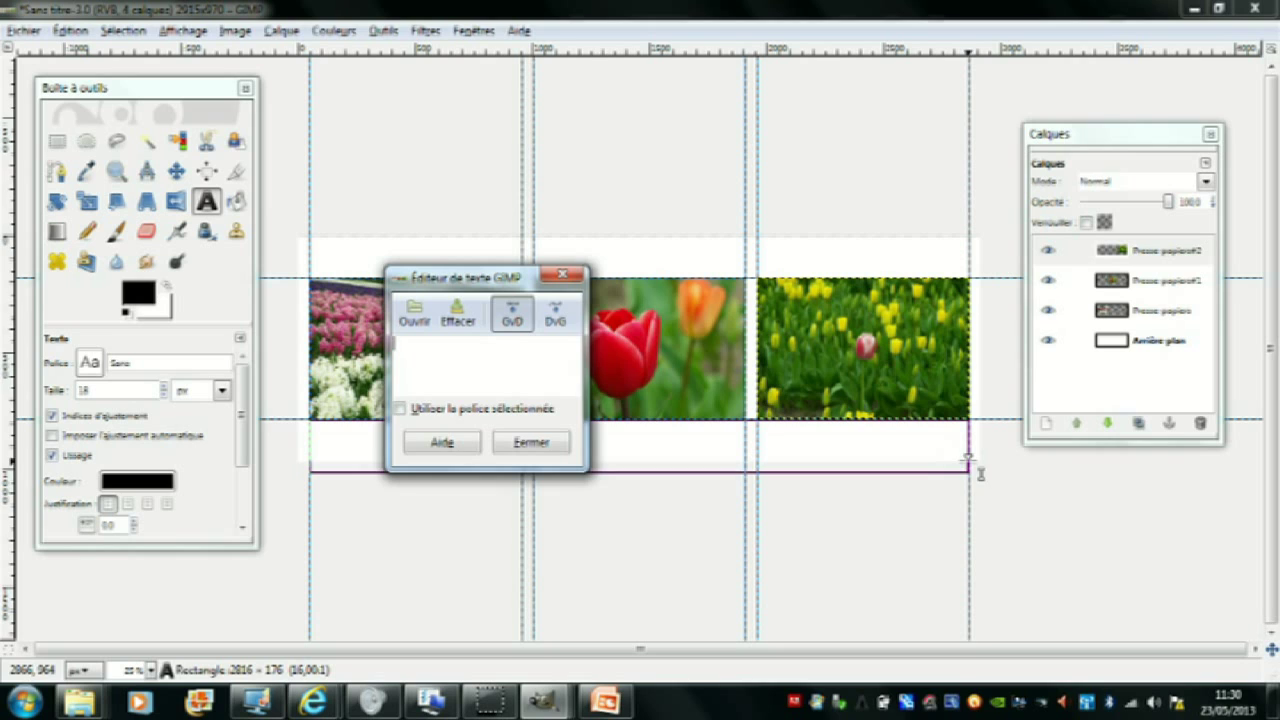
click(434, 358)
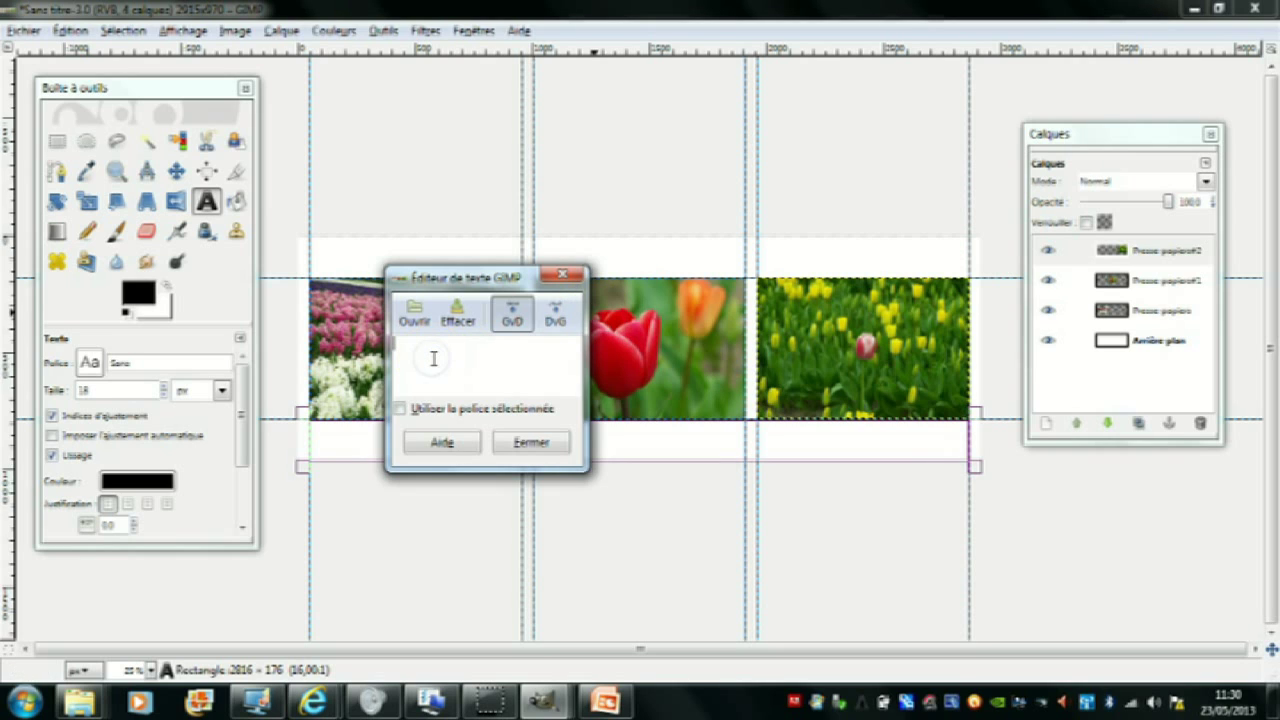
text(T)
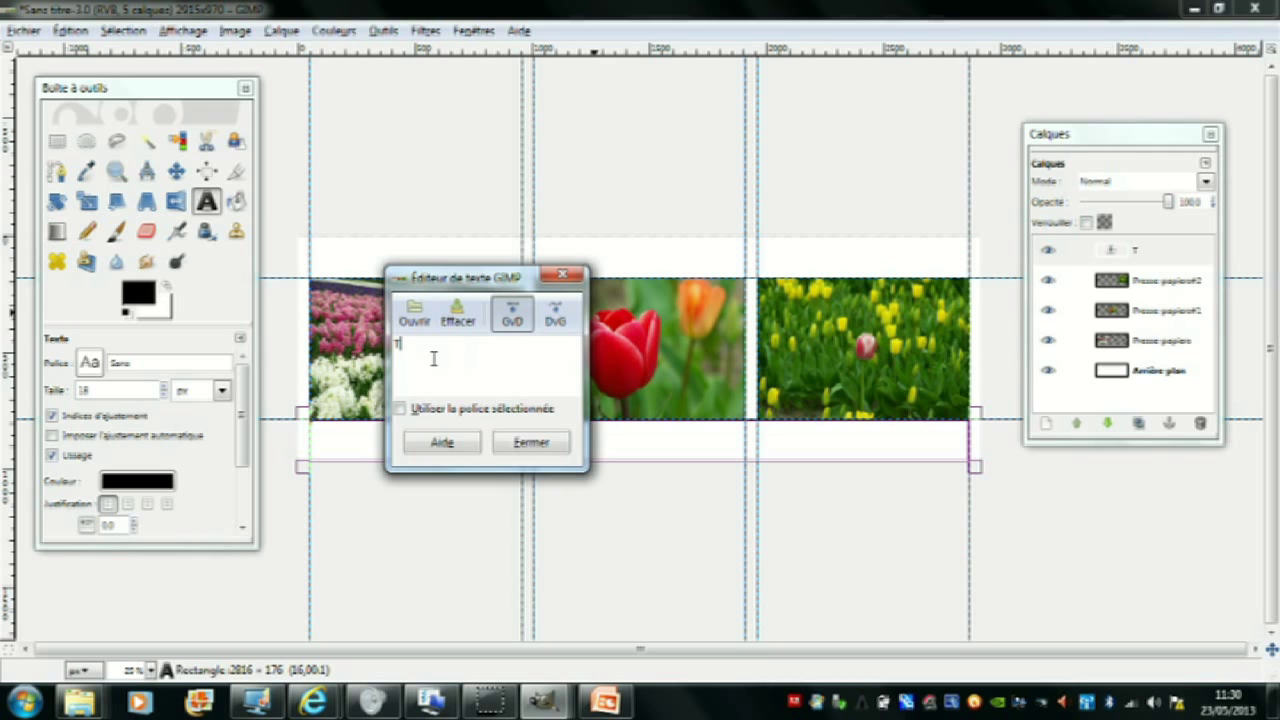
text(ulipes et Jacinthes - La)
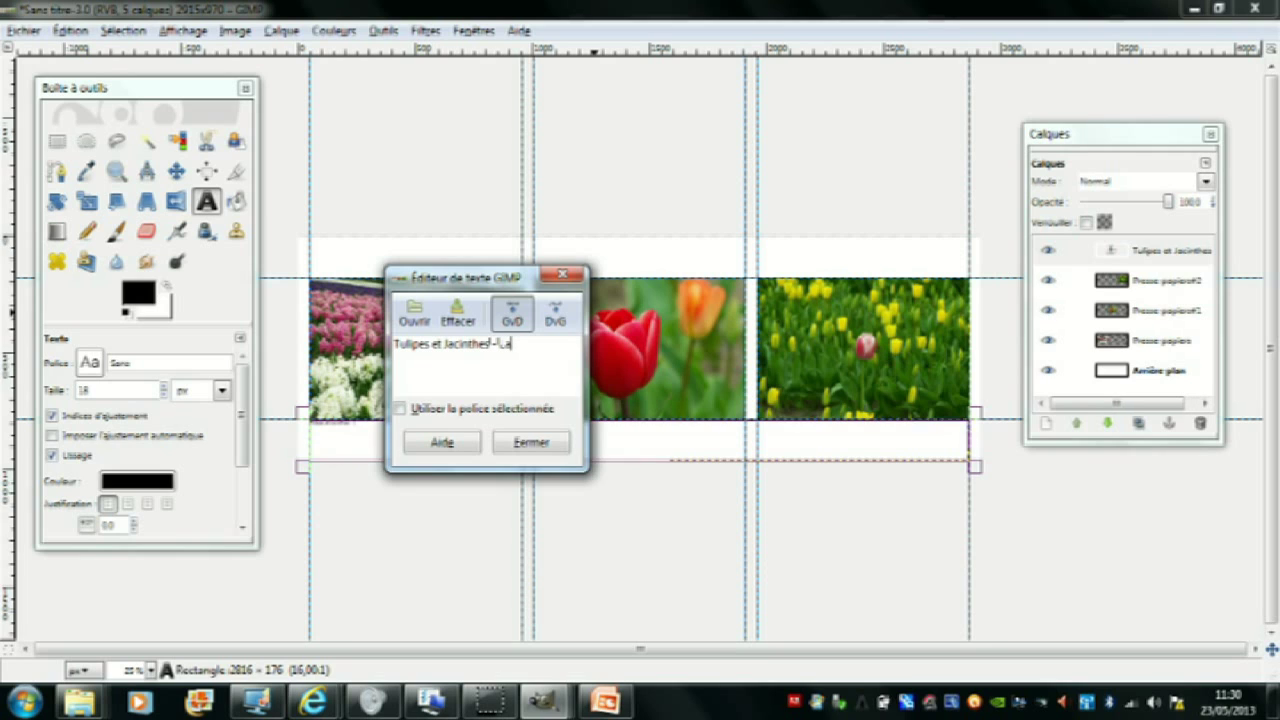
text( Torche (F)
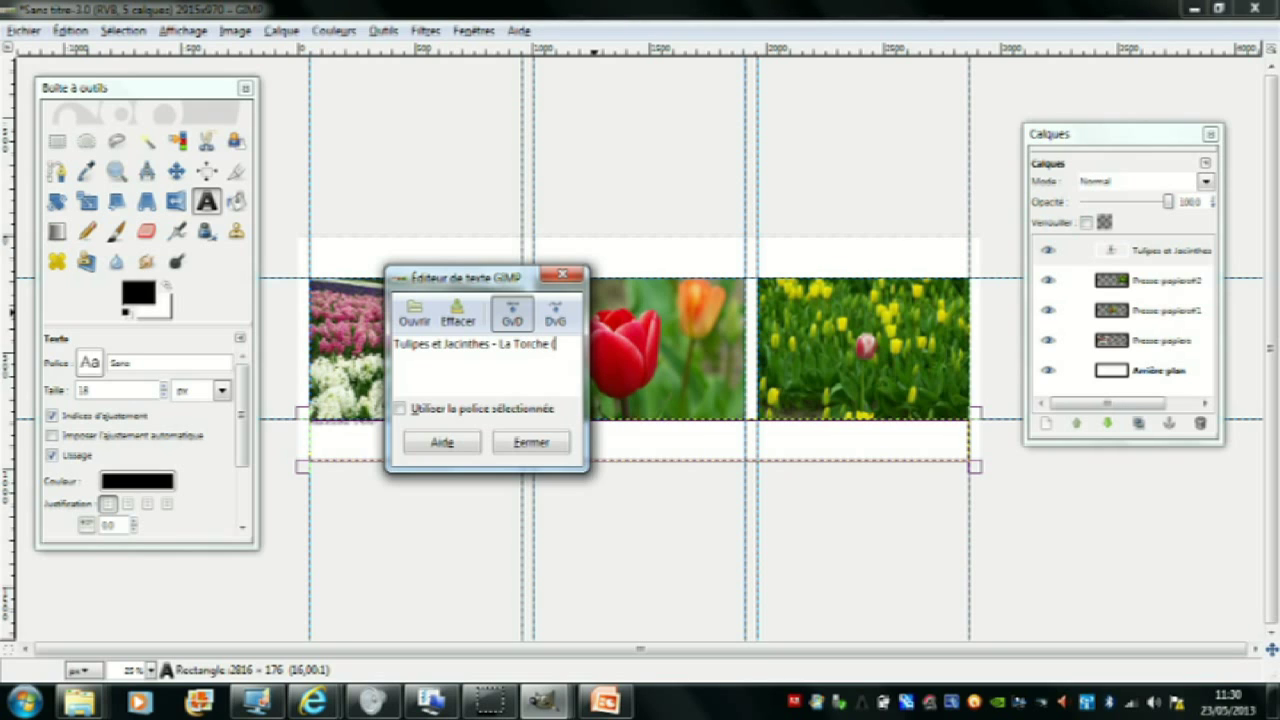
text(inistère))
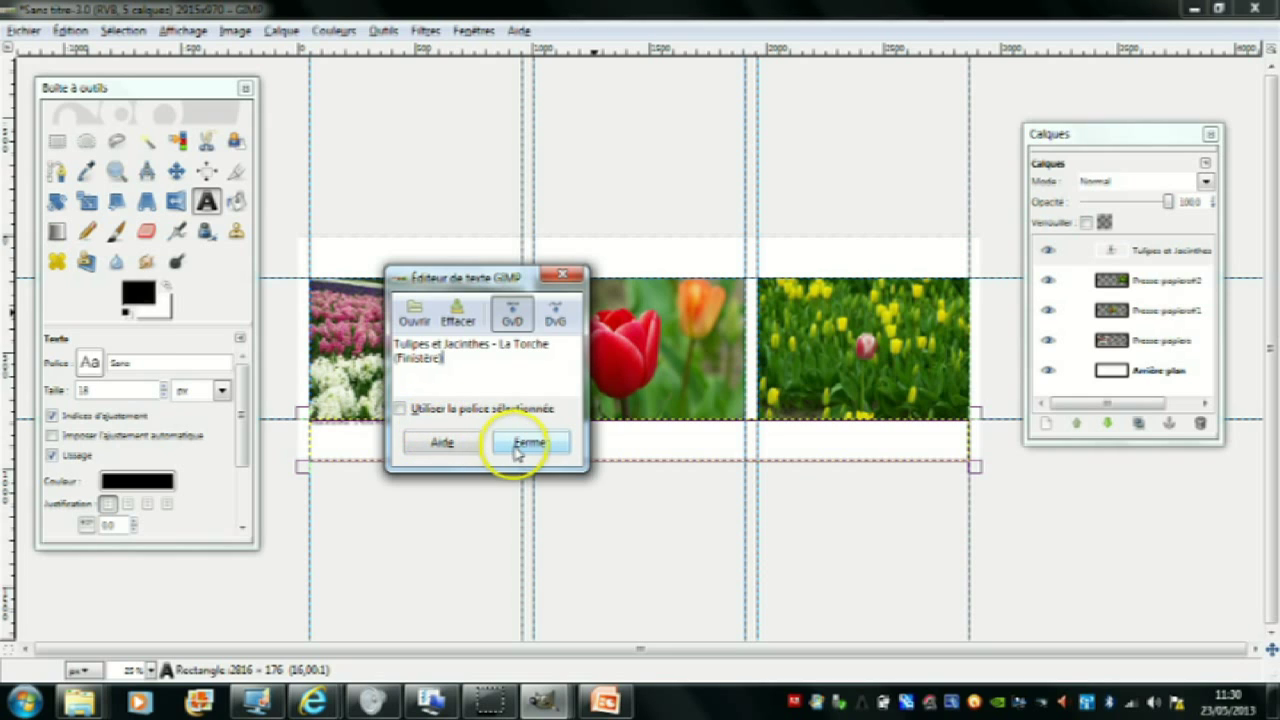
click(165, 386)
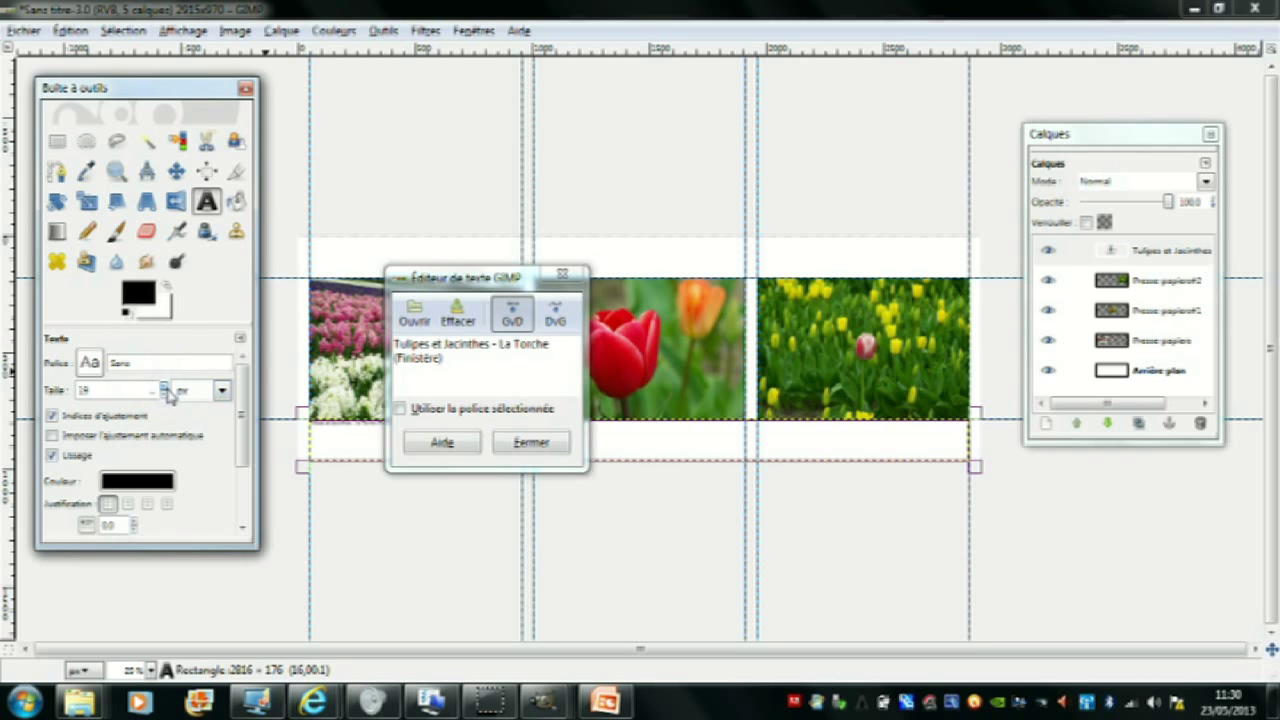
Reselect the caption text layer and reactivate its text box for editing.
click(530, 442)
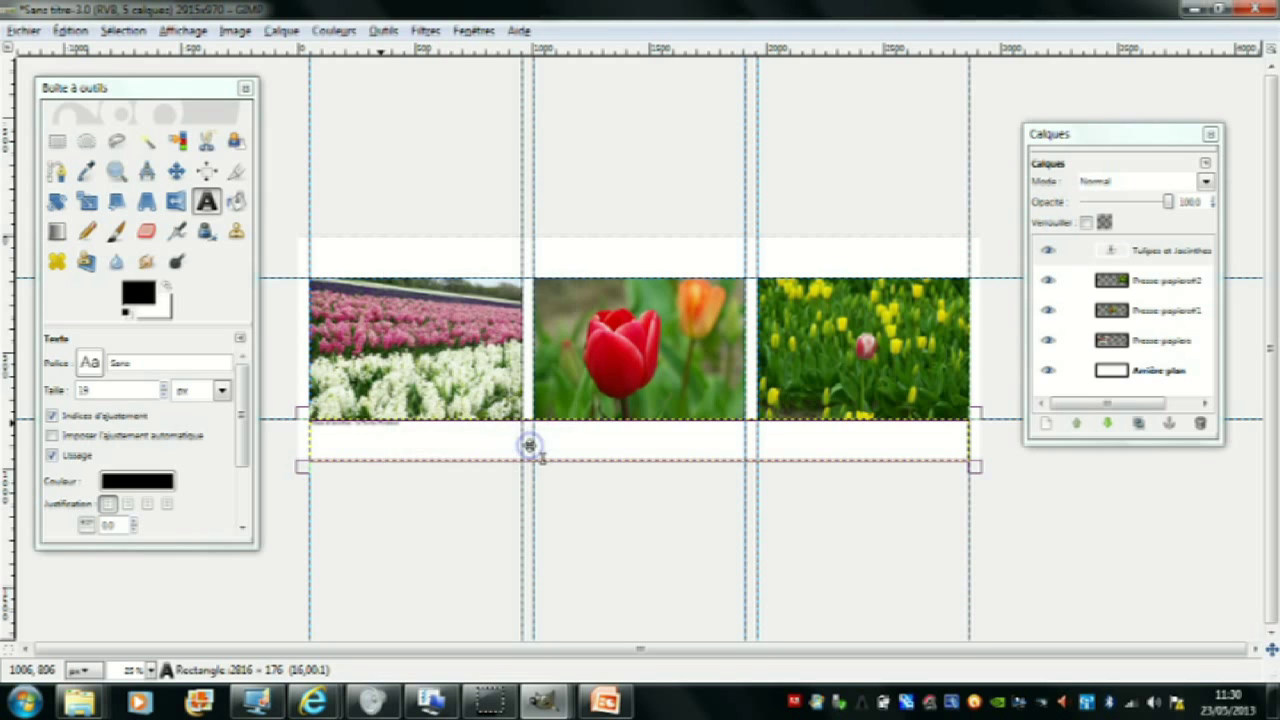
click(427, 430)
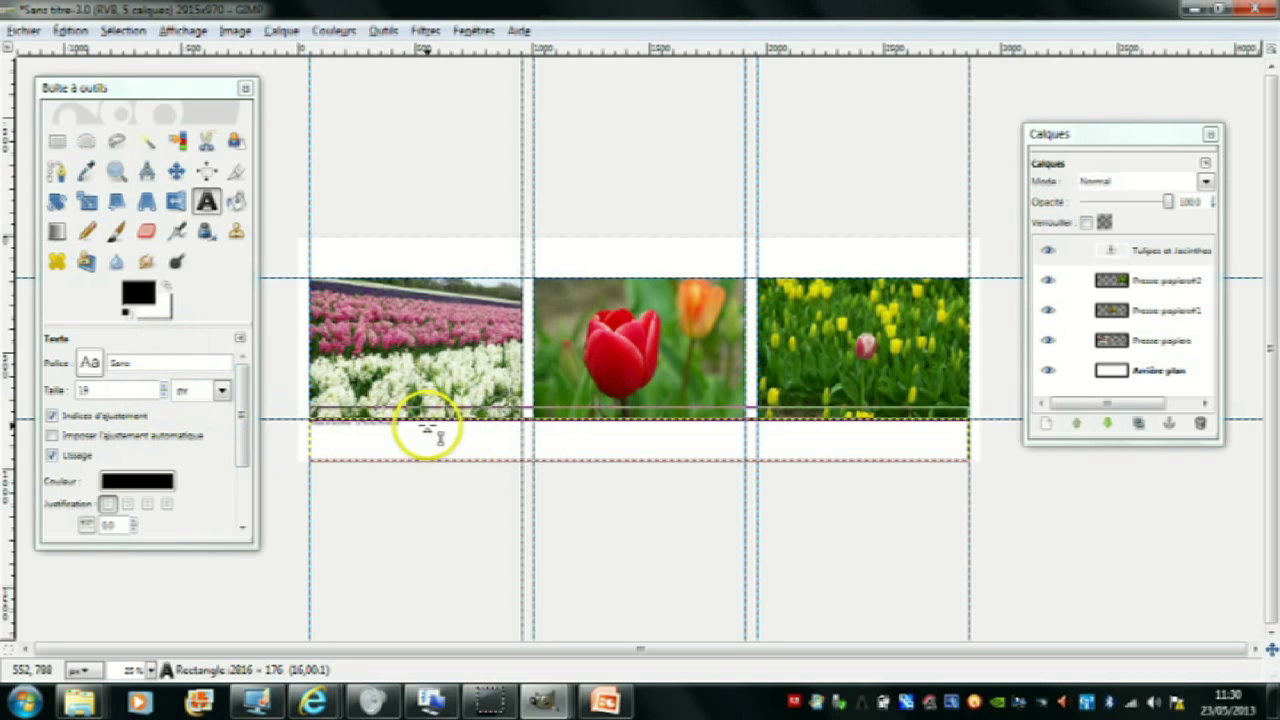
click(347, 416)
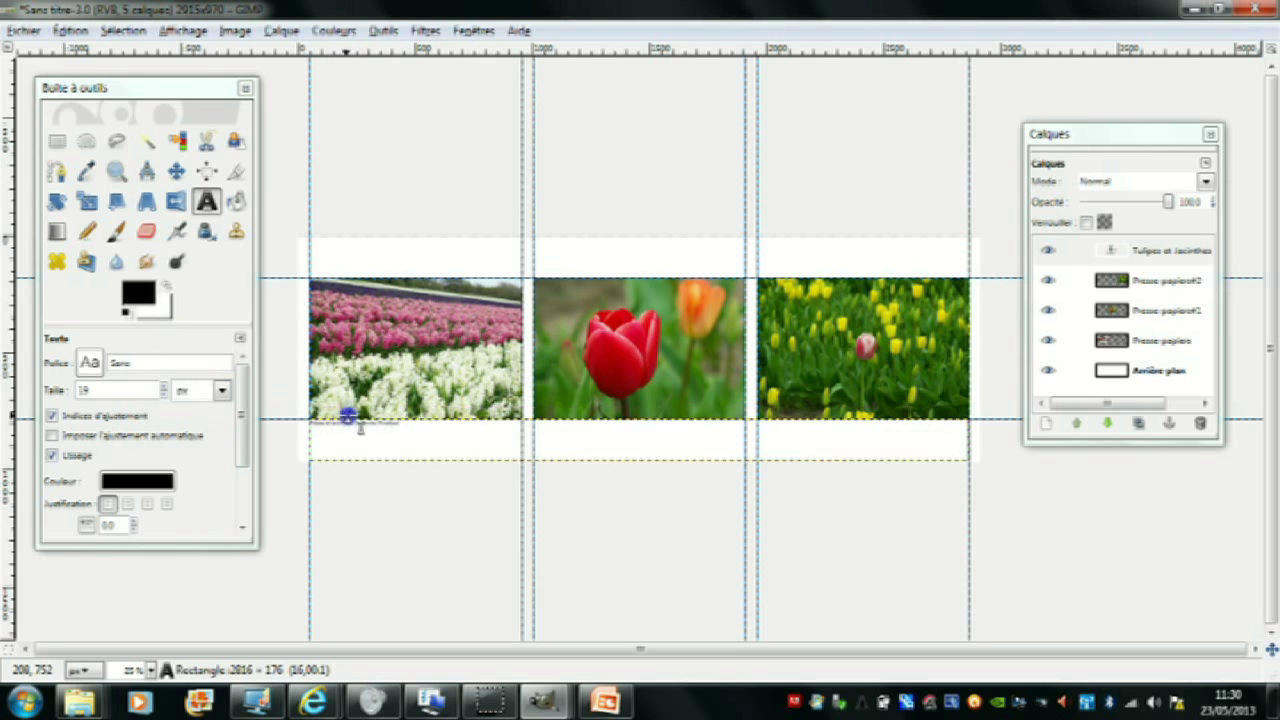
click(378, 414)
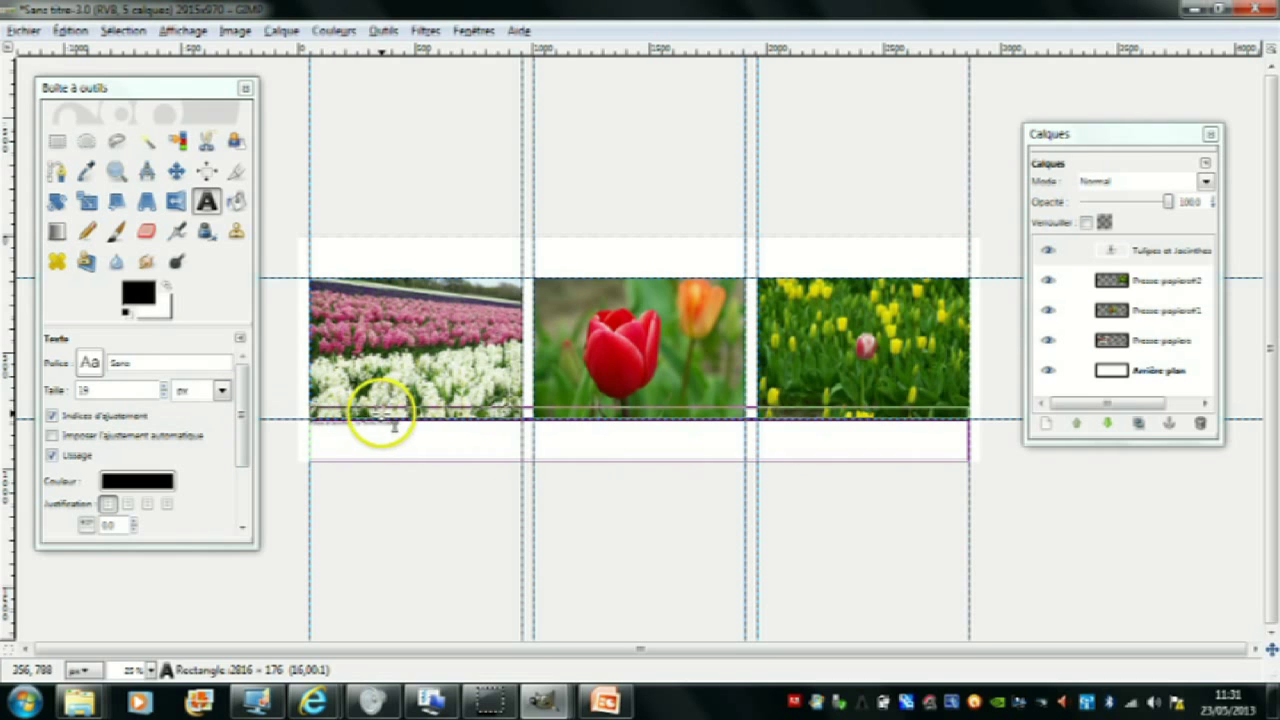
Step the caption font size up and down, settling around 45 px.
click(164, 388)
click(167, 388)
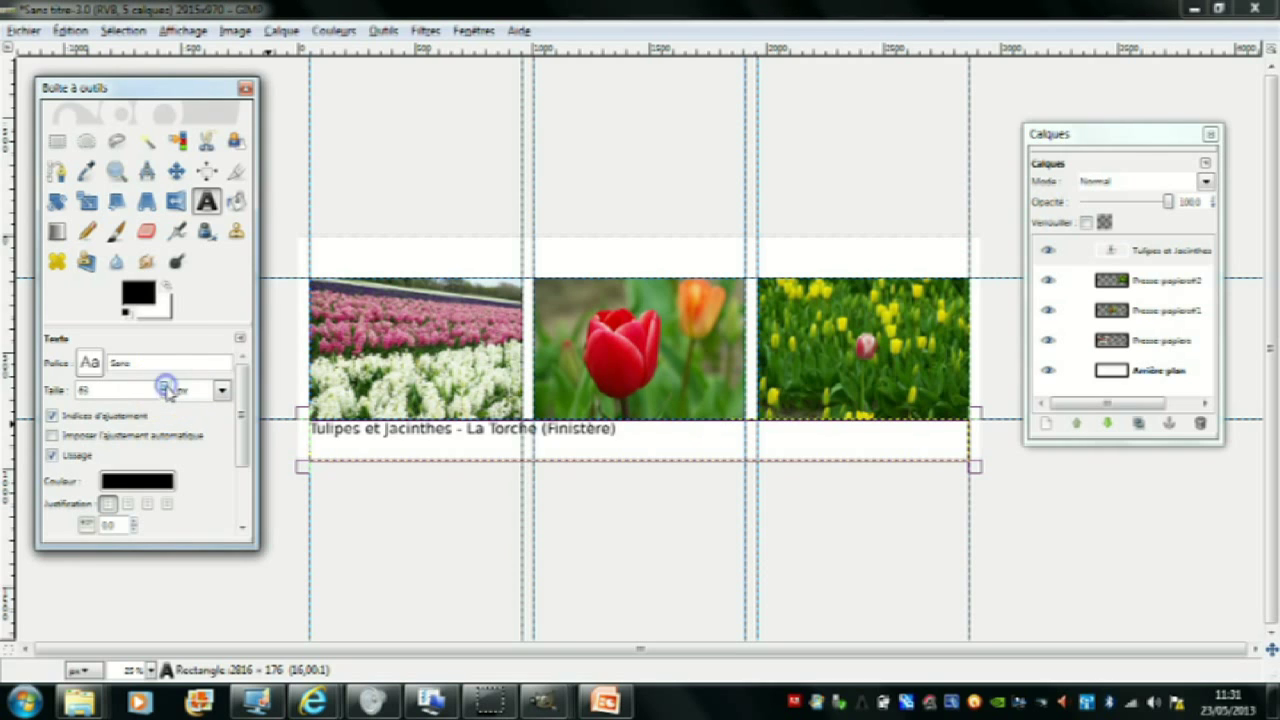
click(166, 388)
click(165, 394)
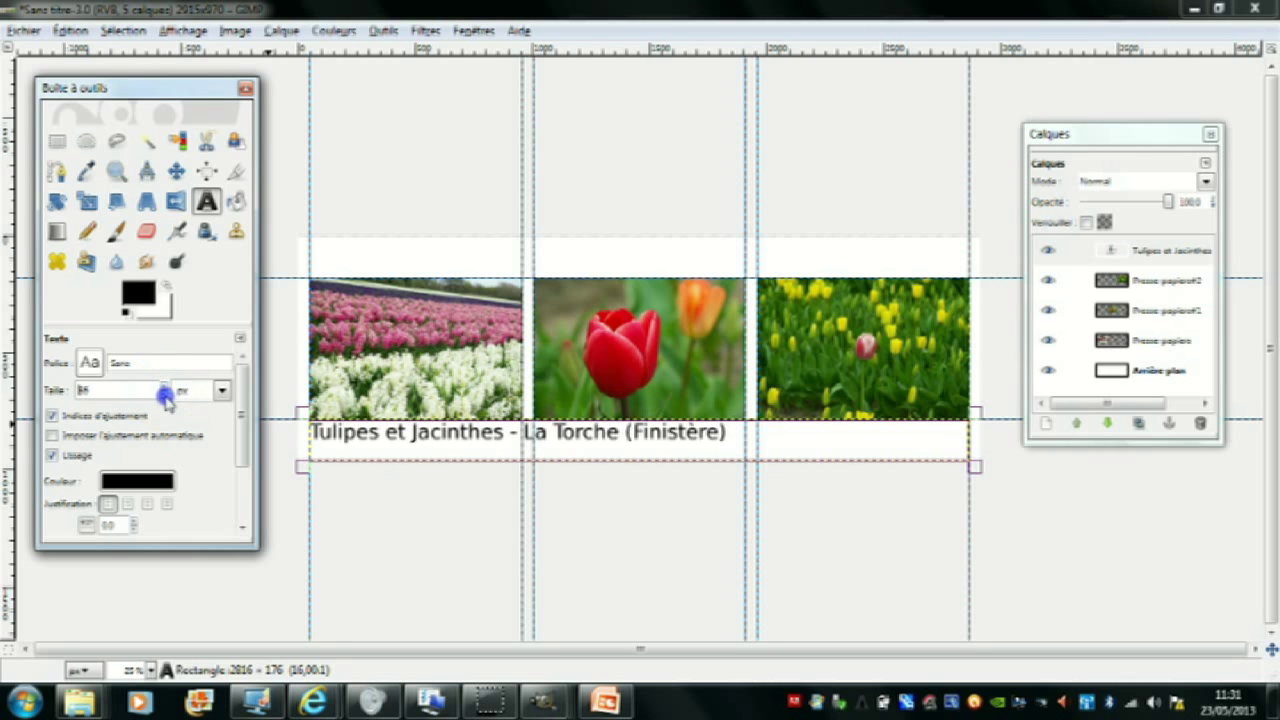
click(165, 395)
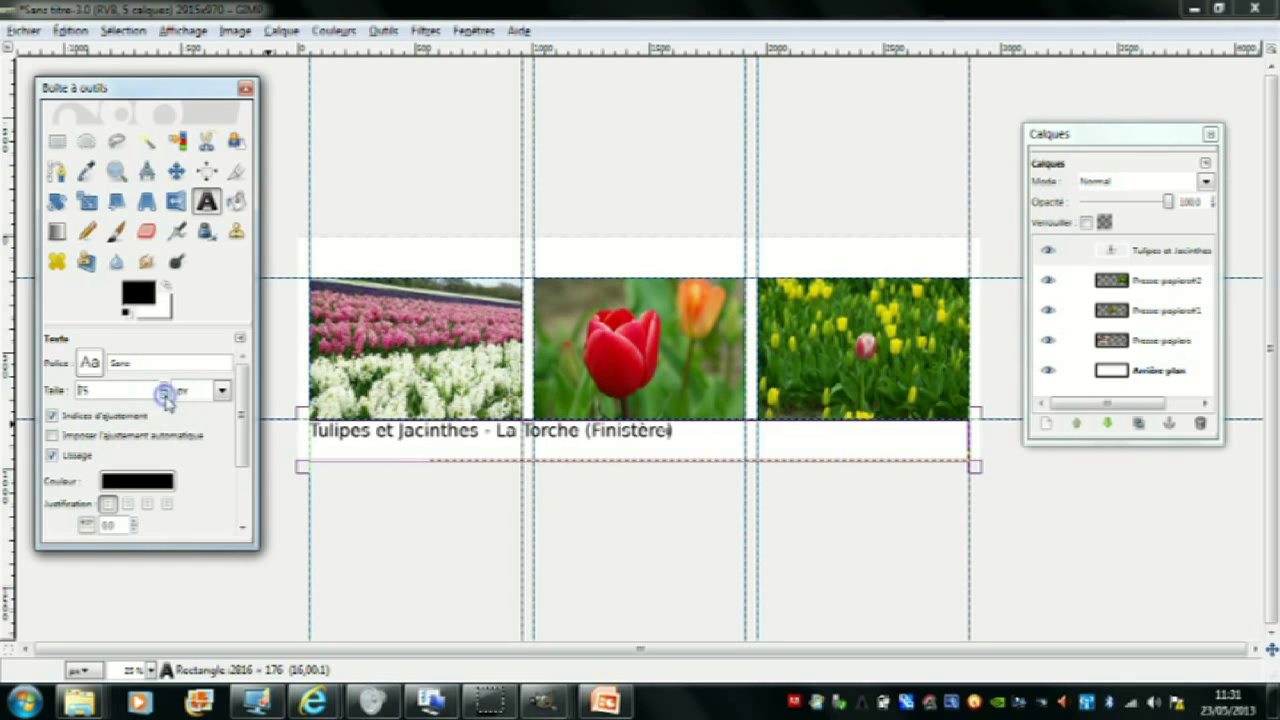
click(165, 395)
click(165, 395)
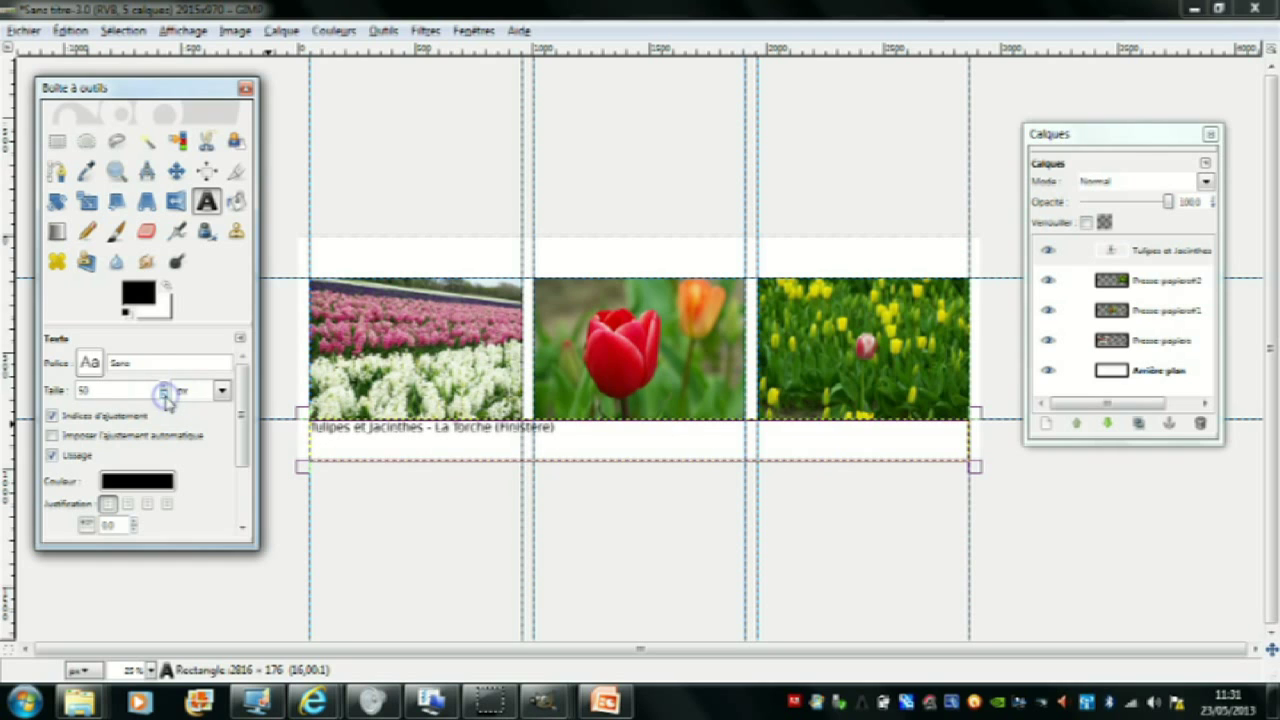
click(165, 395)
click(165, 395)
click(165, 388)
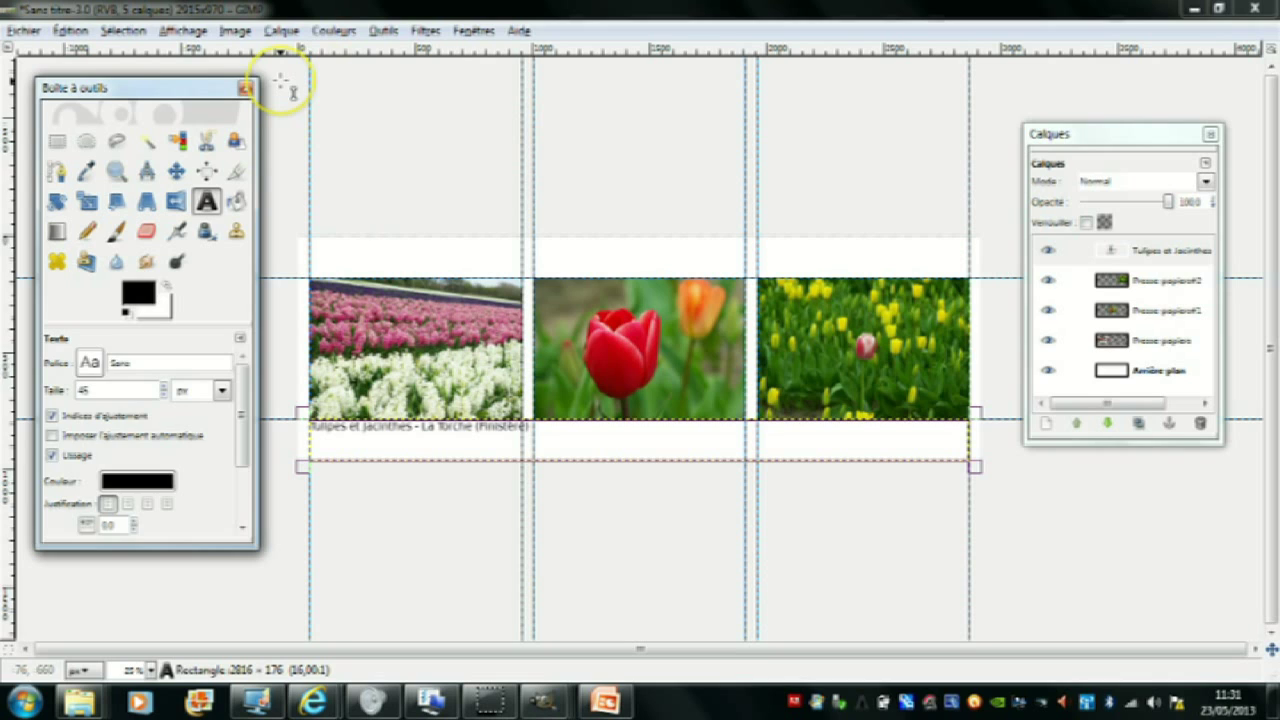
Set the caption's justification to centred.
scroll(183, 453, down, 3)
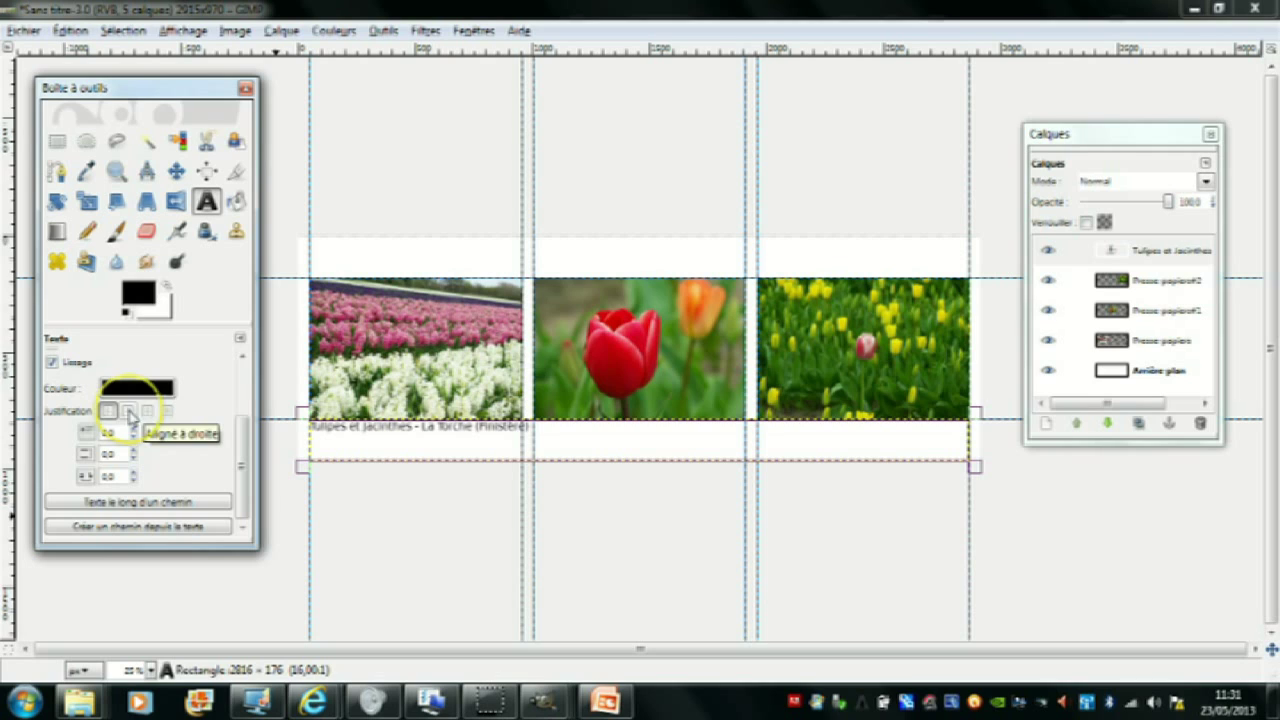
click(147, 412)
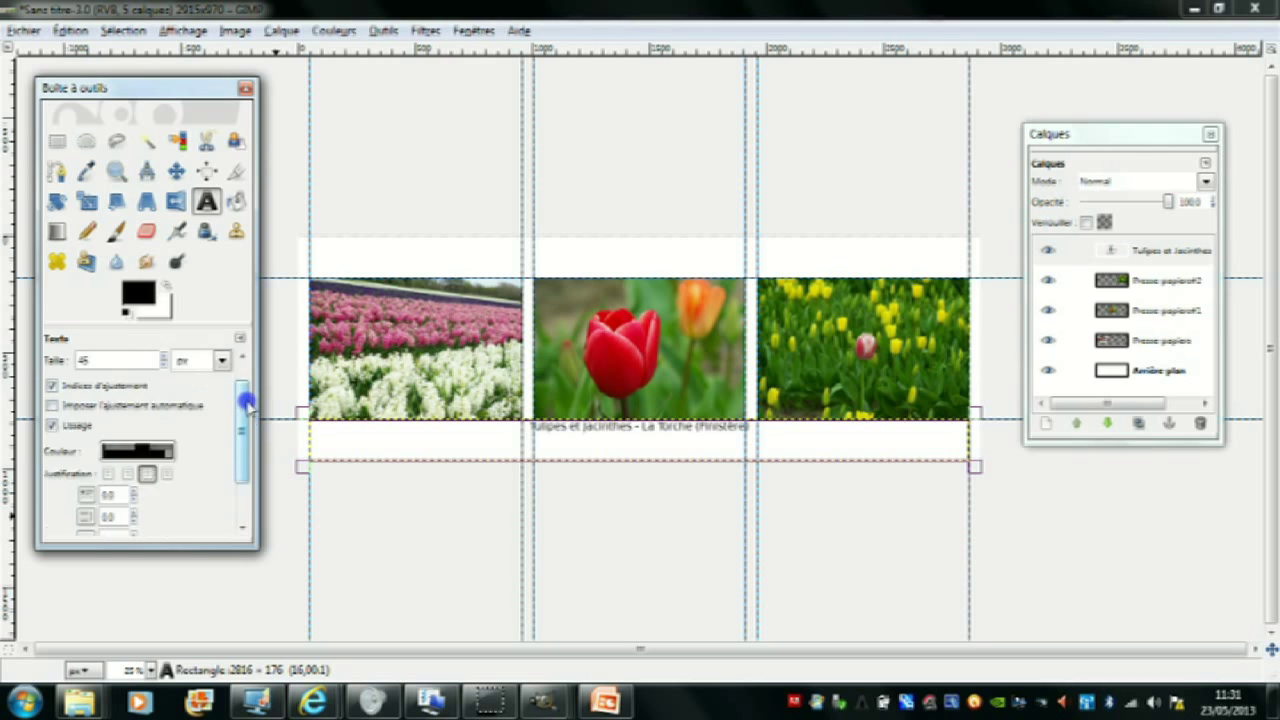
drag(245, 437, 245, 385)
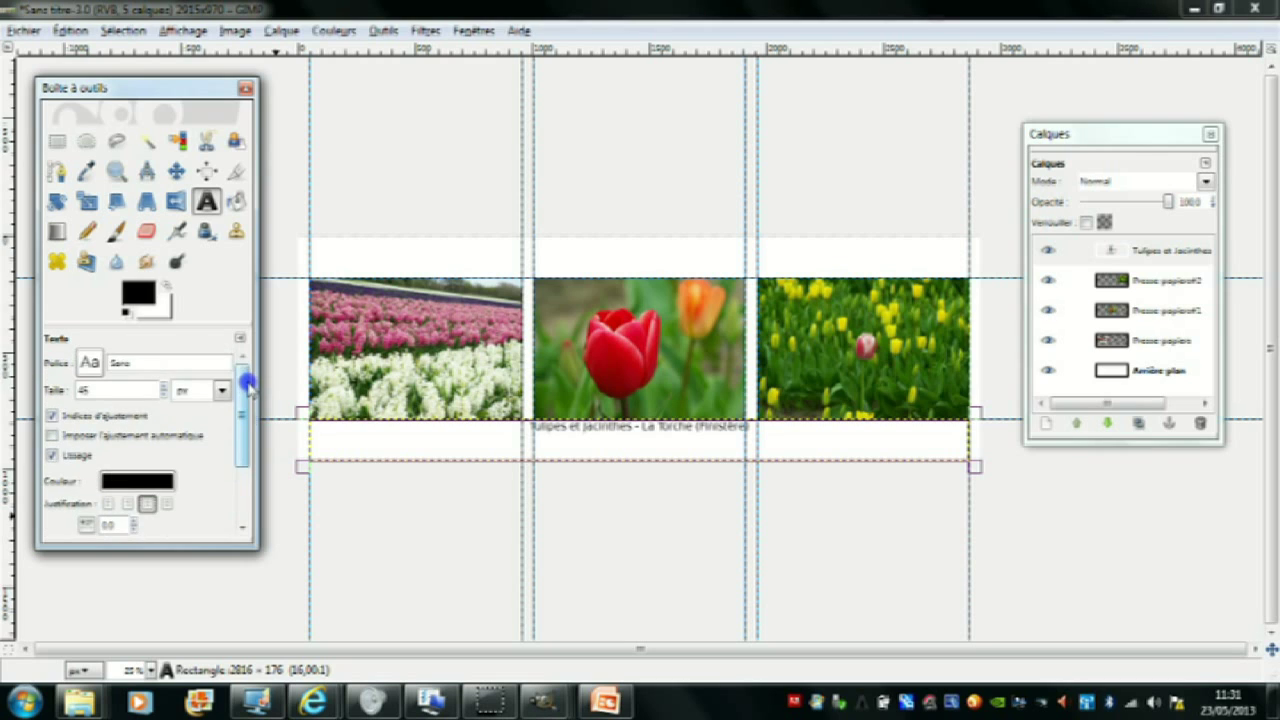
Enlarge the caption font size to 70 px.
scroll(167, 388, up, 2)
scroll(167, 388, up, 2)
scroll(167, 388, up, 2)
scroll(167, 388, up, 2)
scroll(167, 388, up, 5)
scroll(167, 388, up, 5)
scroll(167, 388, up, 5)
scroll(167, 388, up, 5)
scroll(167, 388, up, 4)
scroll(167, 388, up, 4)
scroll(167, 388, up, 4)
click(166, 394)
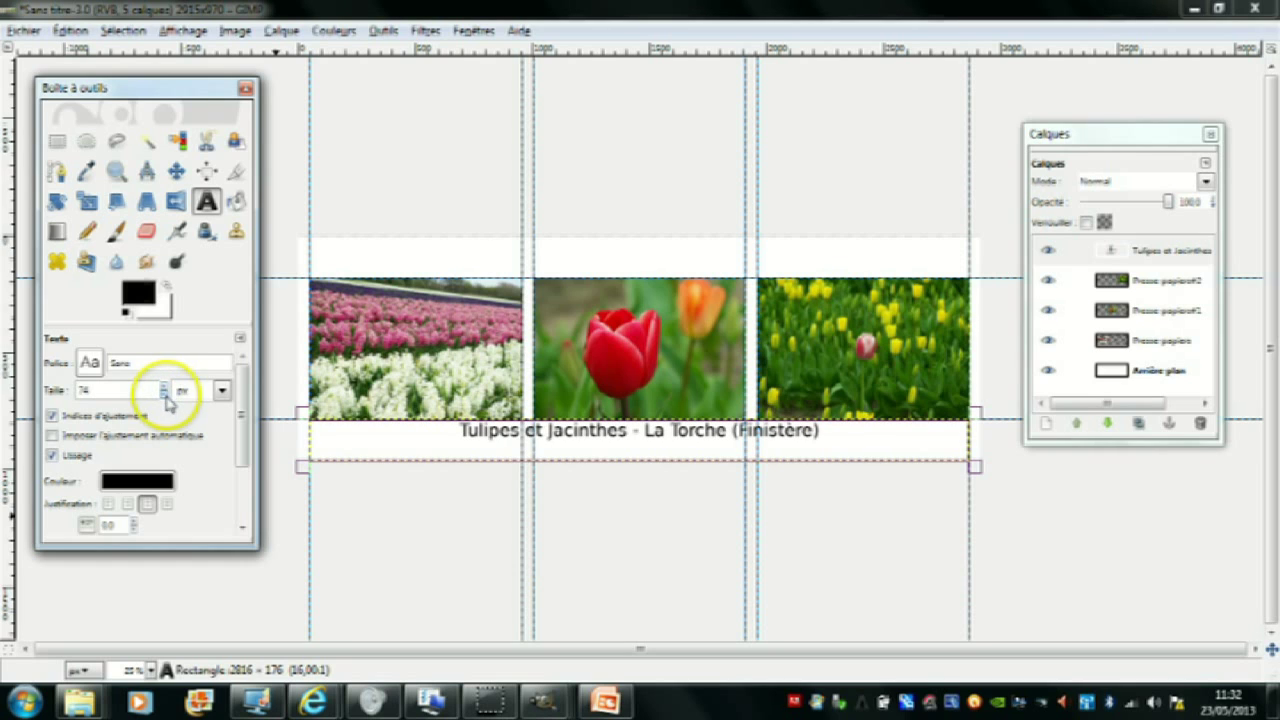
click(166, 394)
click(166, 394)
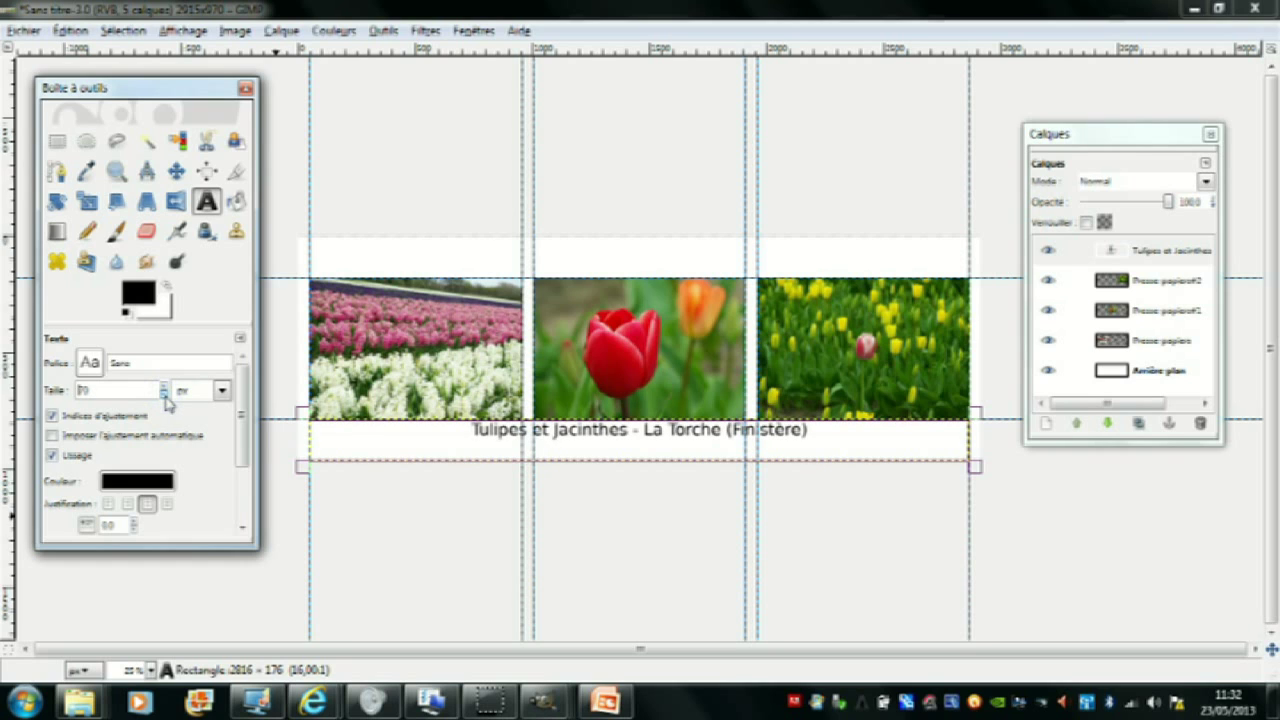
Extend the caption text box's bottom edge down over the white strip.
click(420, 422)
drag(427, 428, 436, 476)
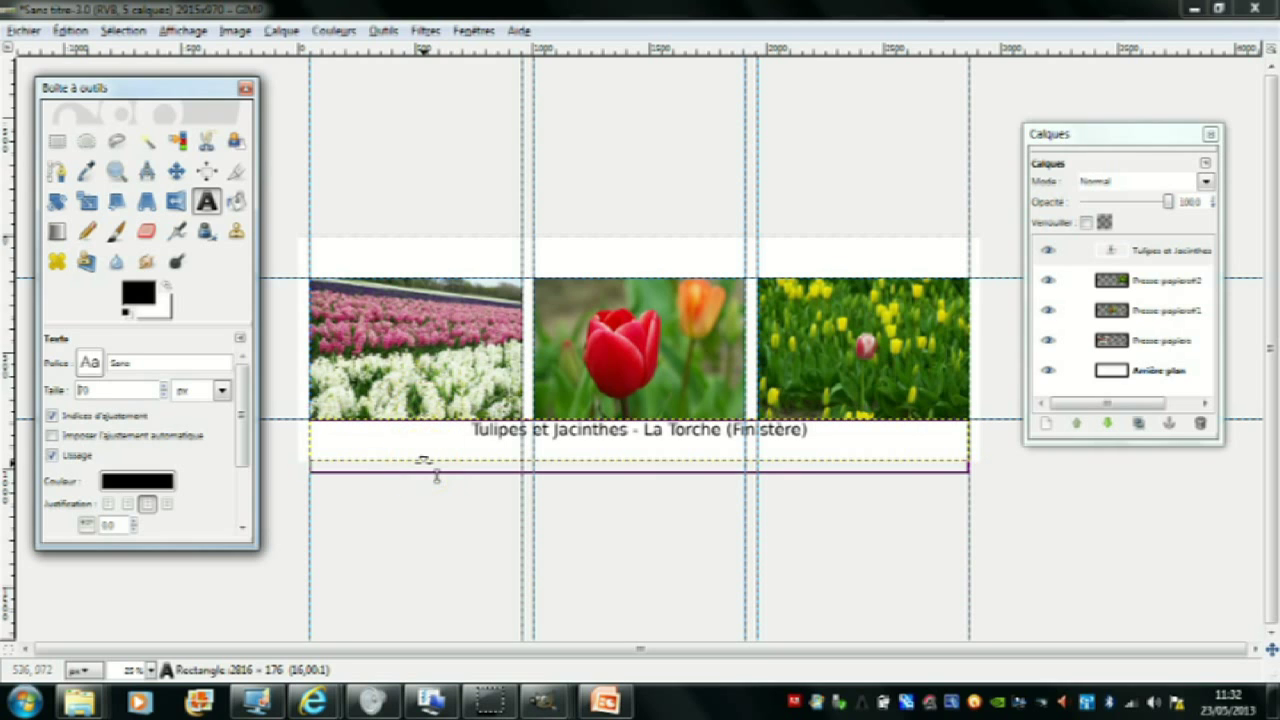
click(351, 422)
click(206, 171)
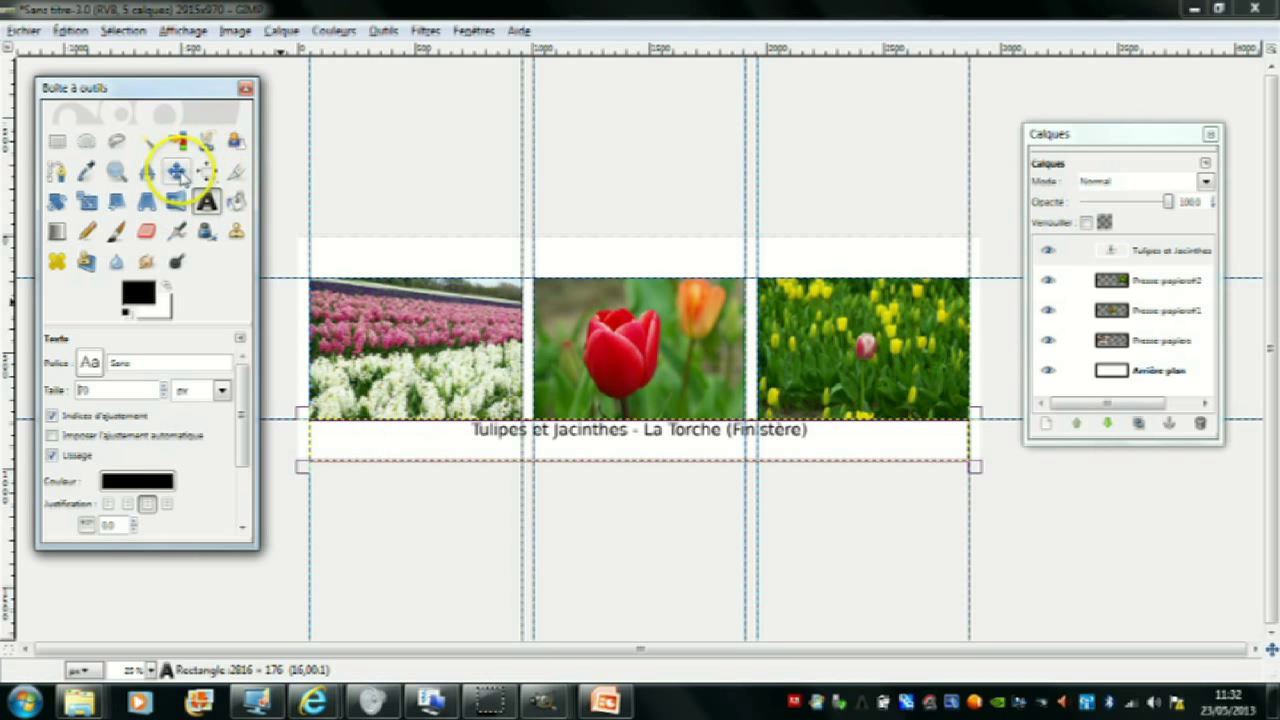
Nudge the caption layer within the white strip using the Move tool, then undo it.
click(176, 171)
click(550, 445)
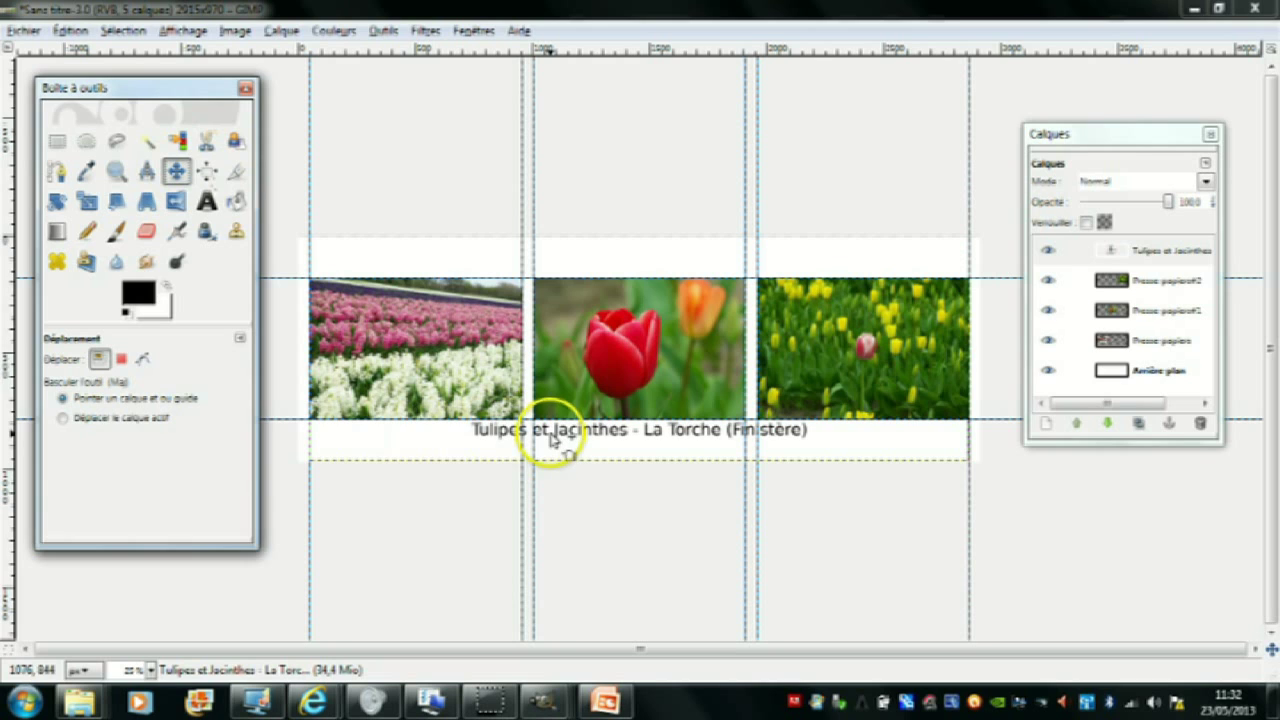
drag(552, 441, 552, 440)
key(ctrl+z)
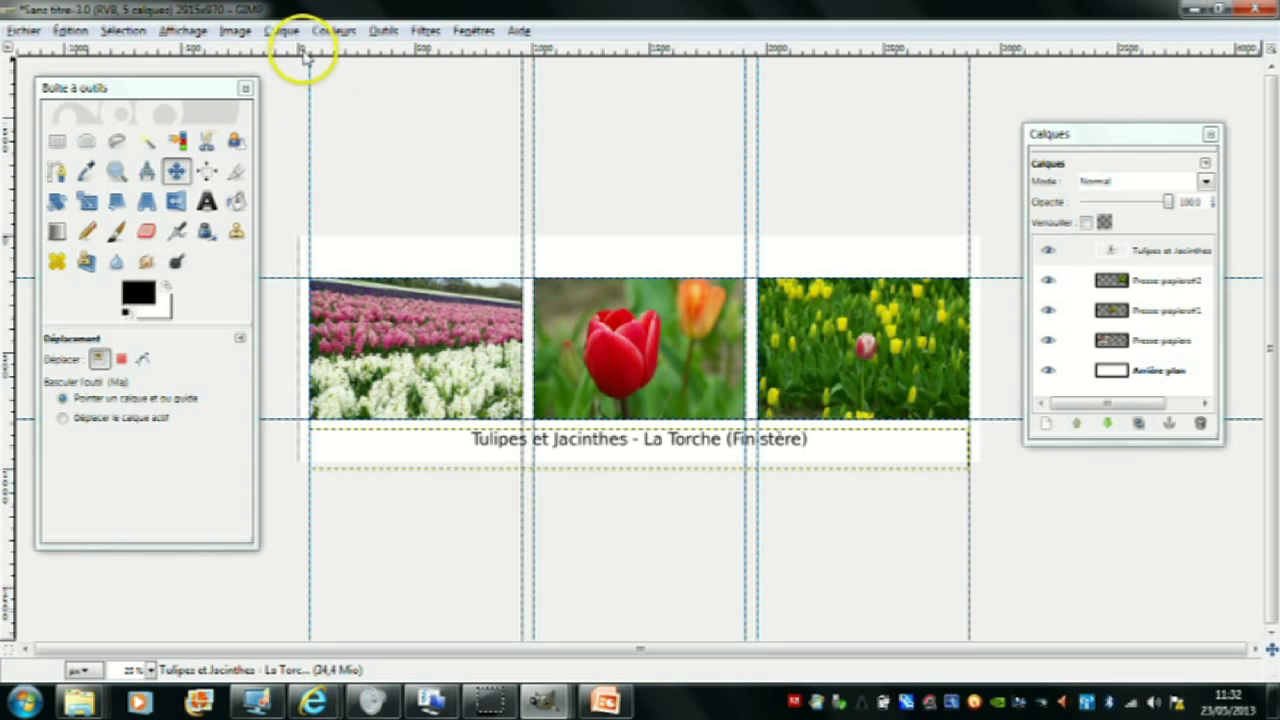
click(246, 36)
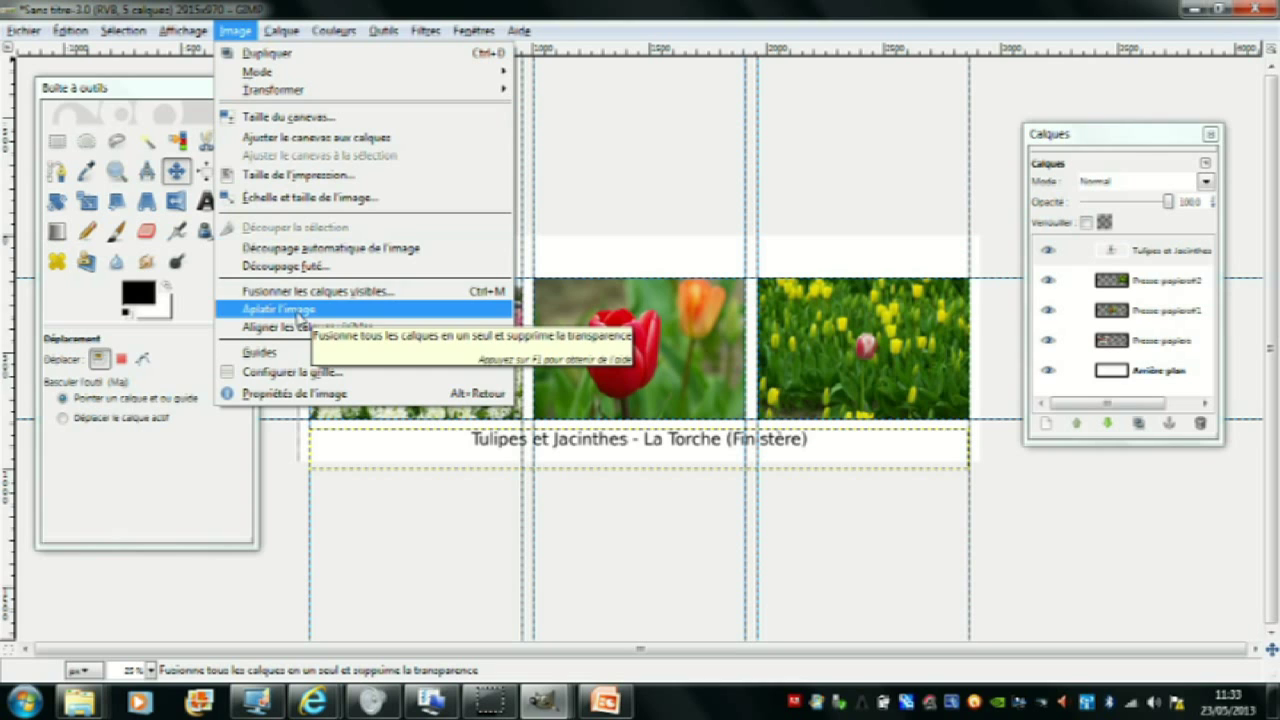
Flatten the image into a single background layer and hide the guides.
click(298, 312)
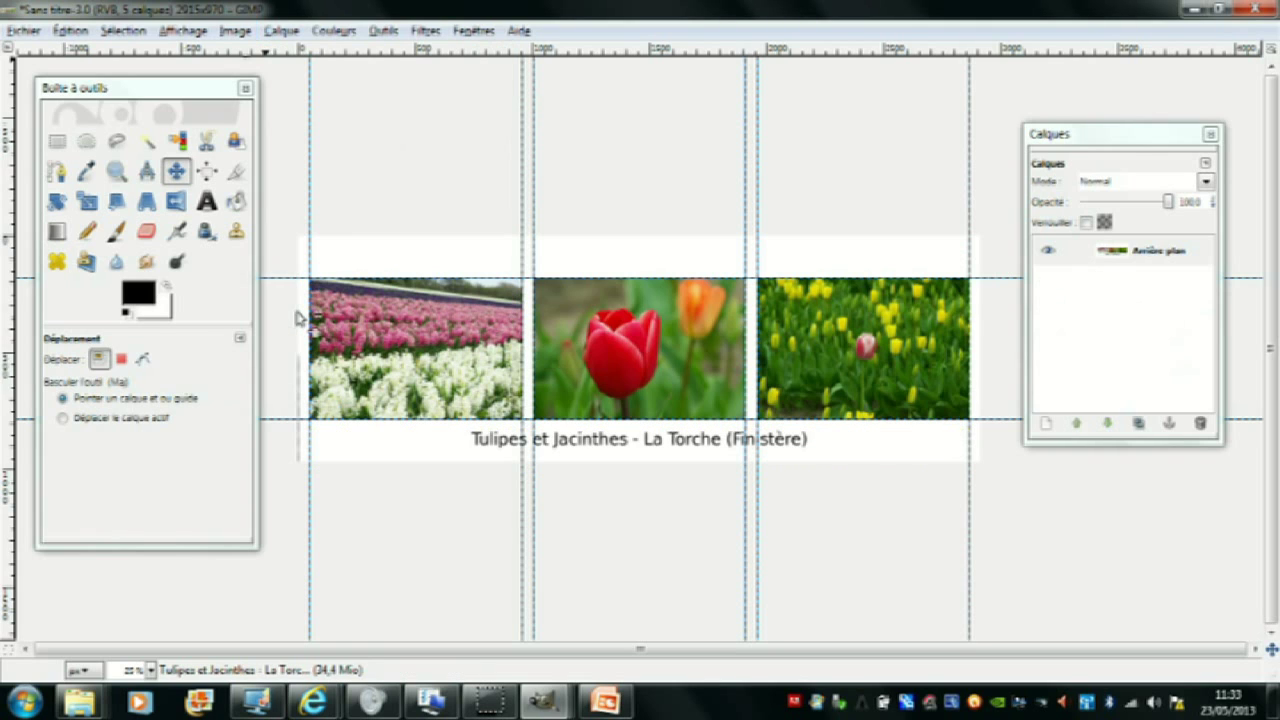
click(240, 36)
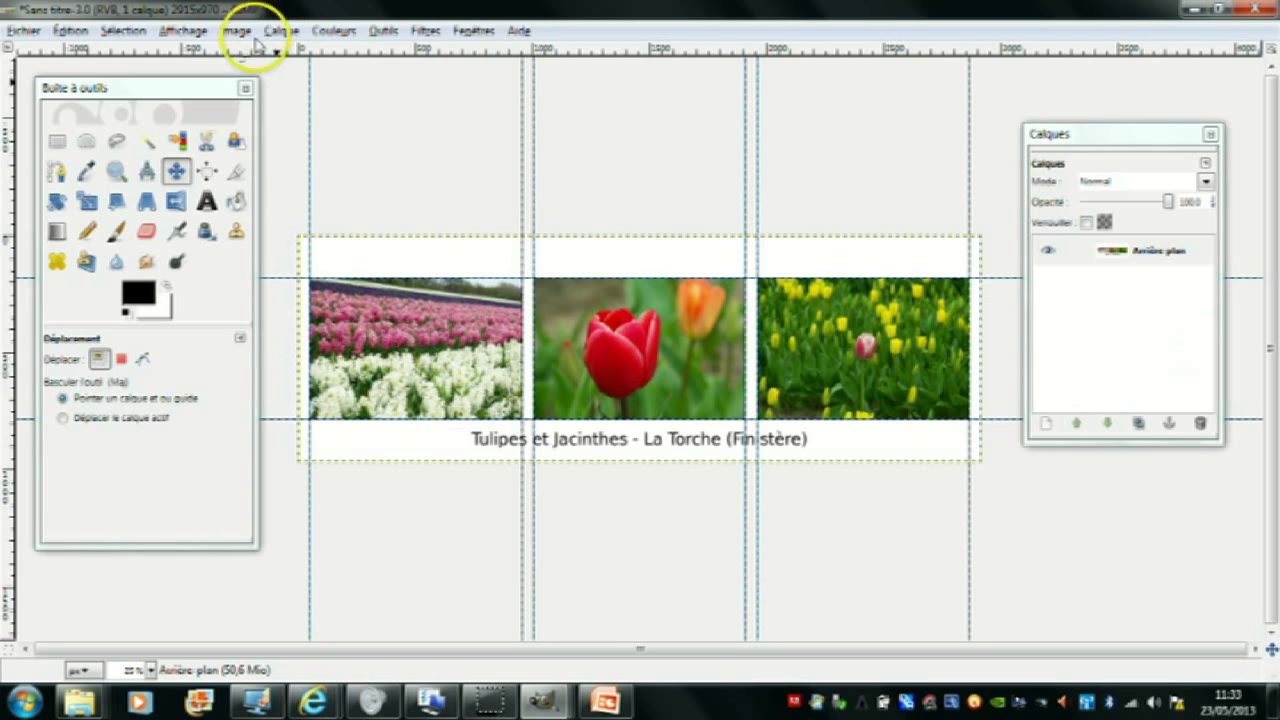
click(195, 30)
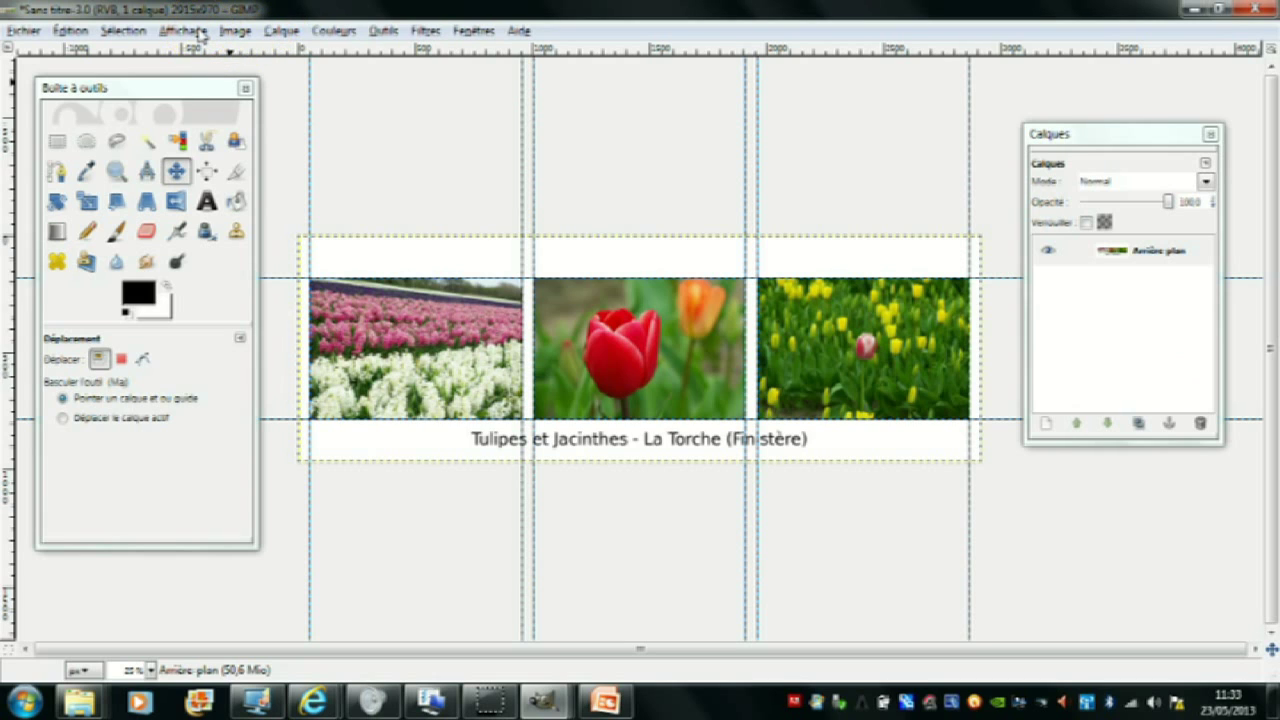
click(199, 31)
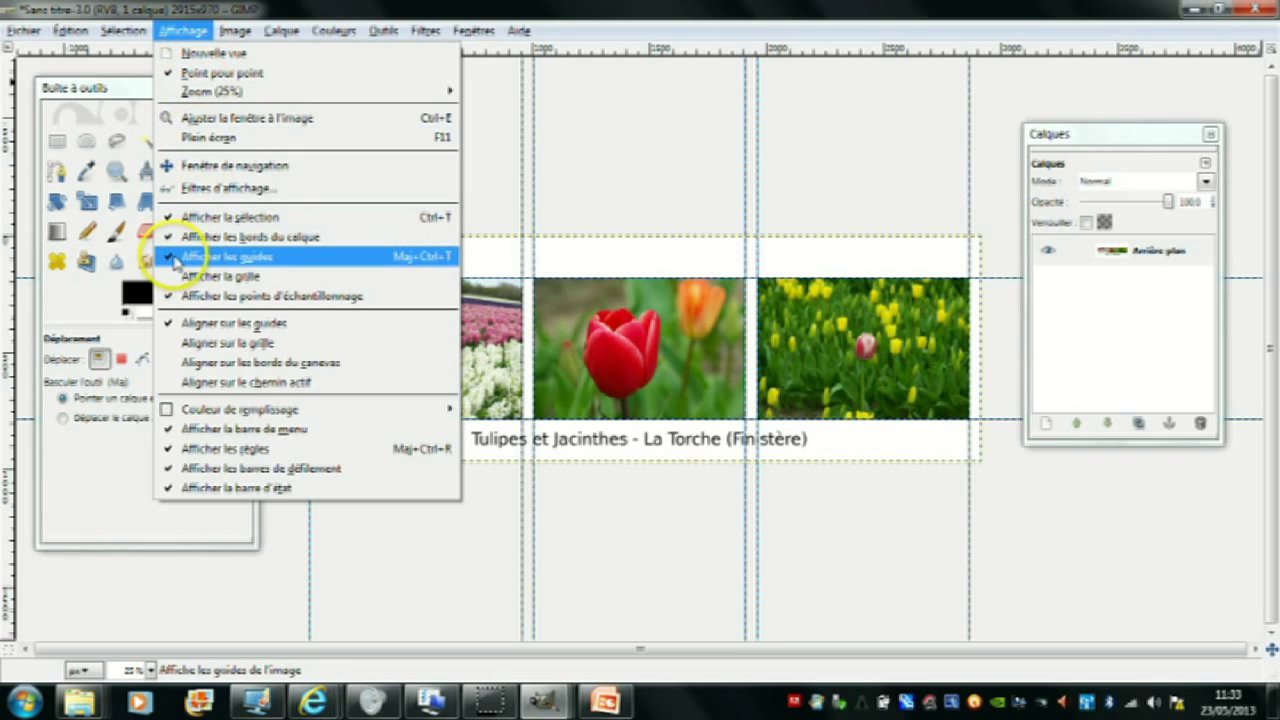
click(171, 258)
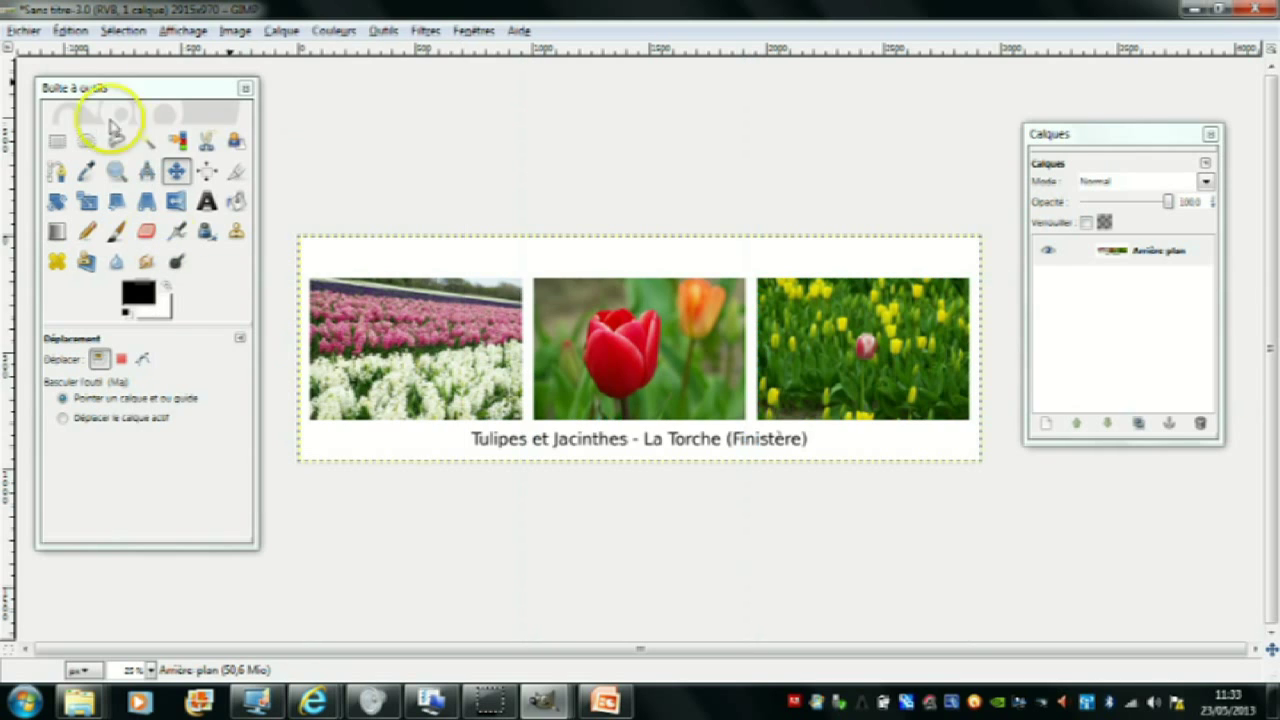
click(31, 34)
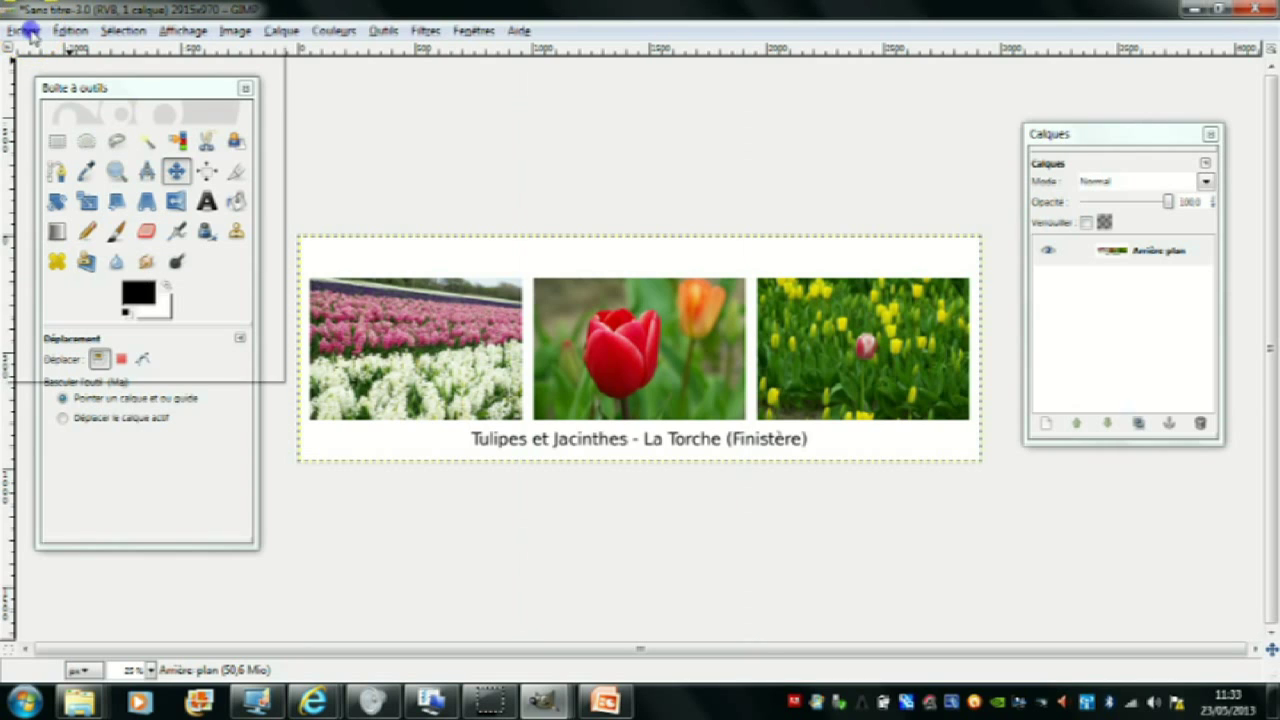
click(88, 203)
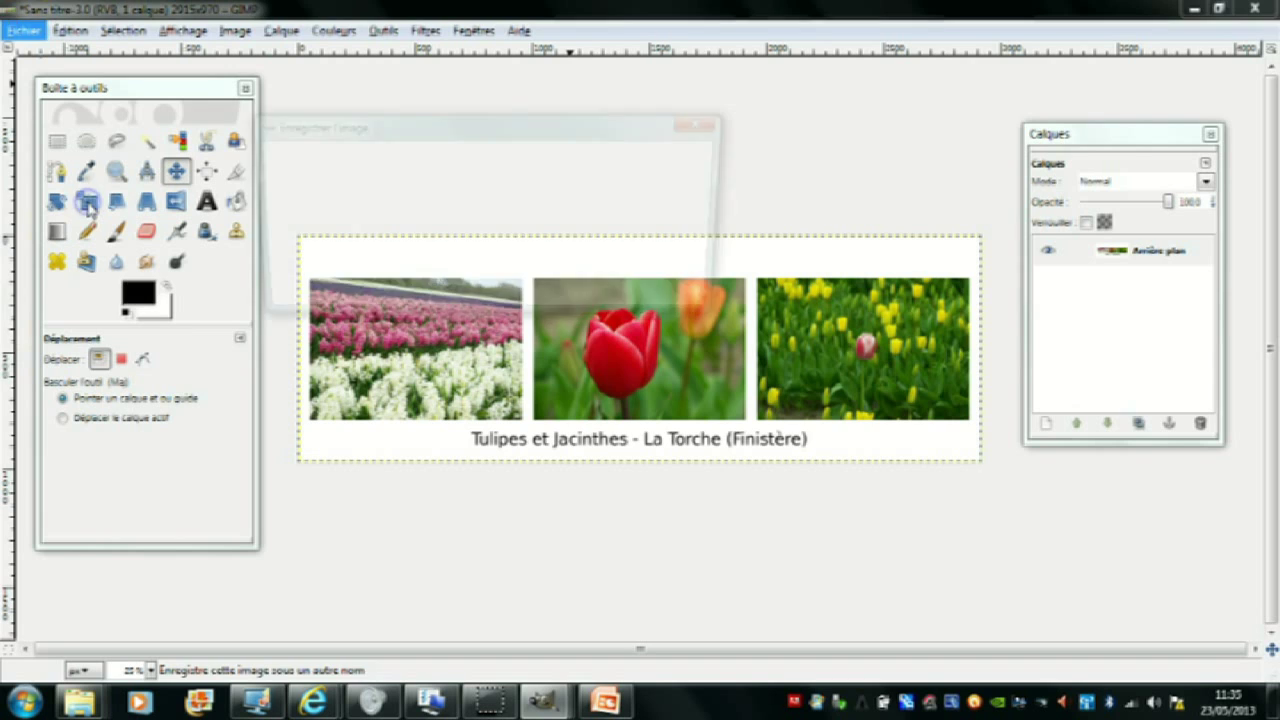
click(267, 252)
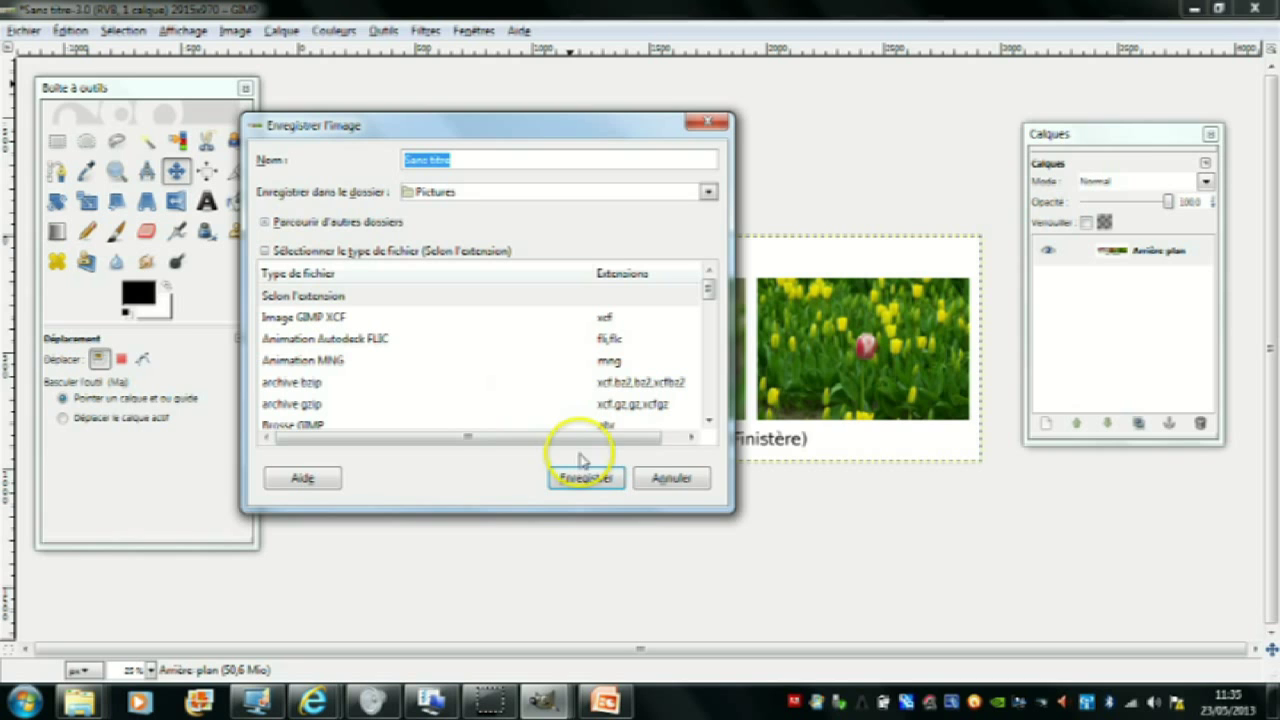
click(680, 480)
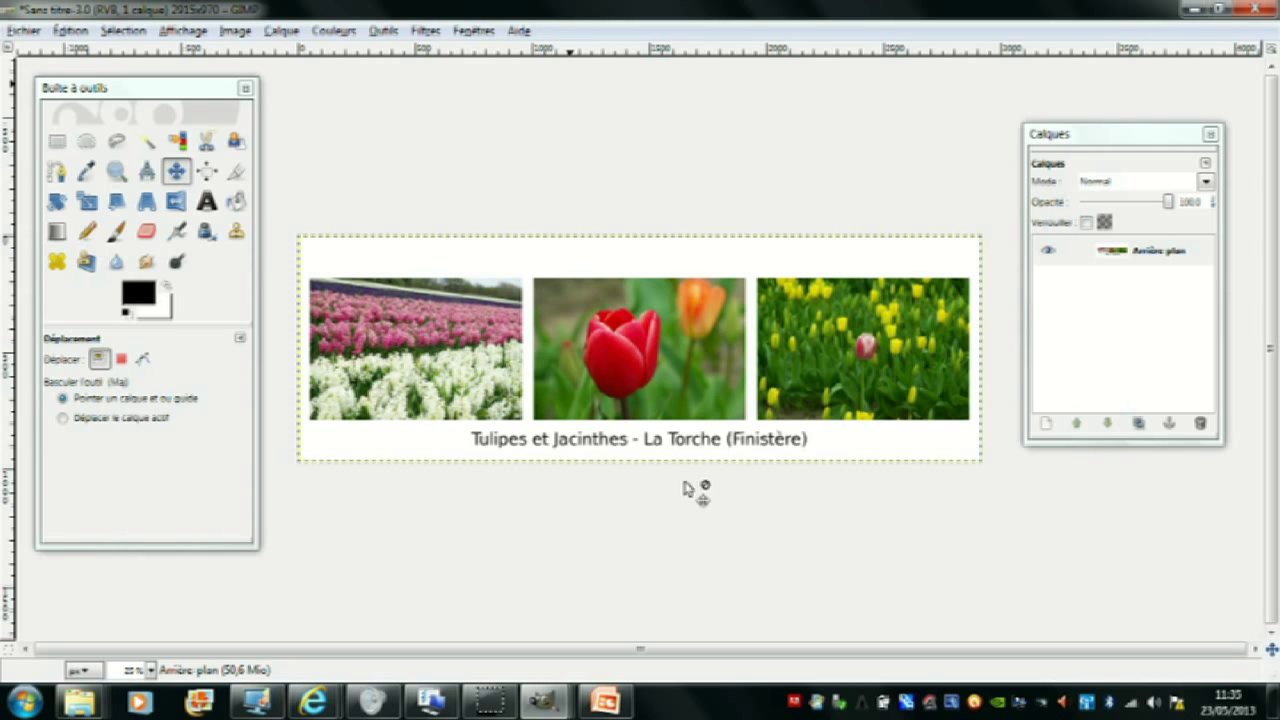
click(490, 196)
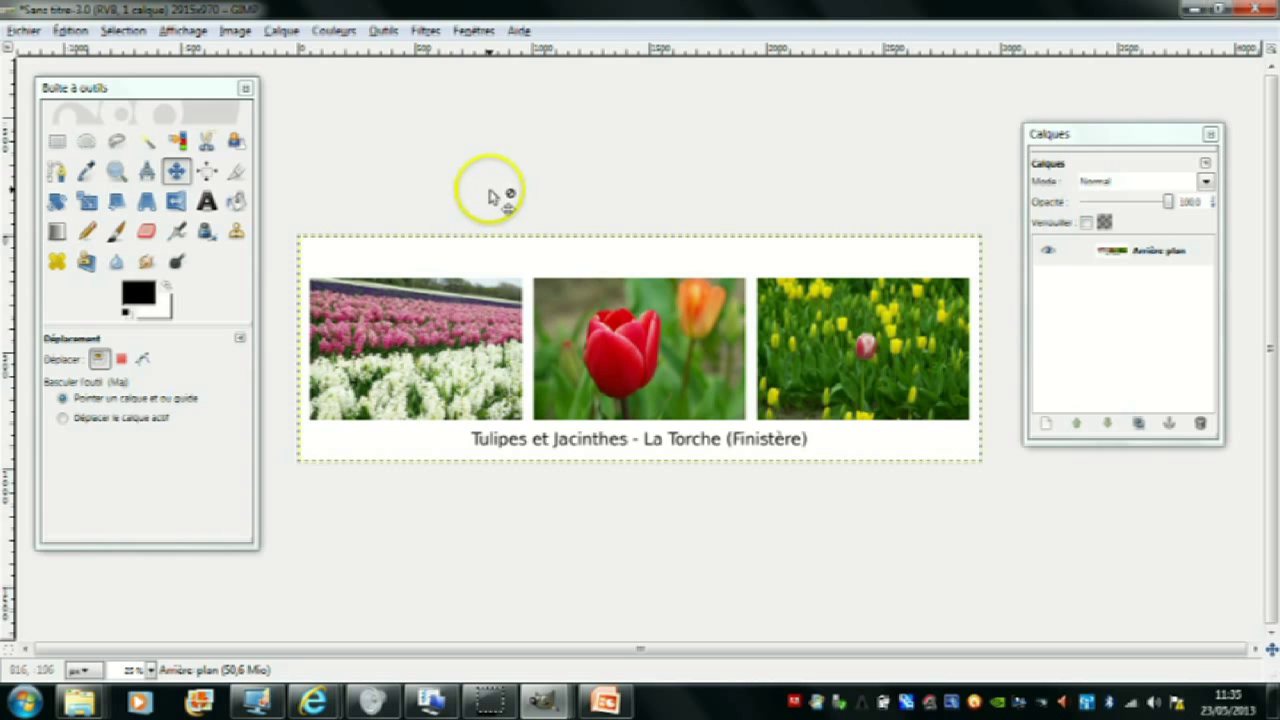
click(230, 92)
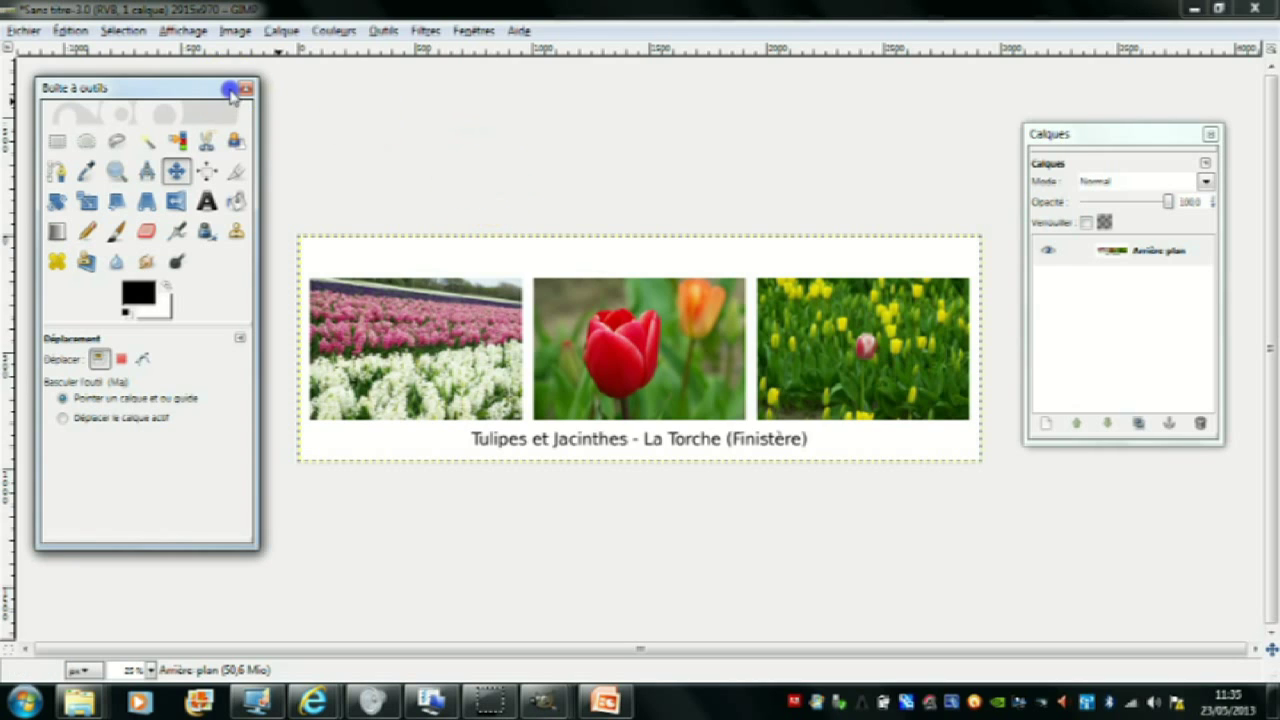